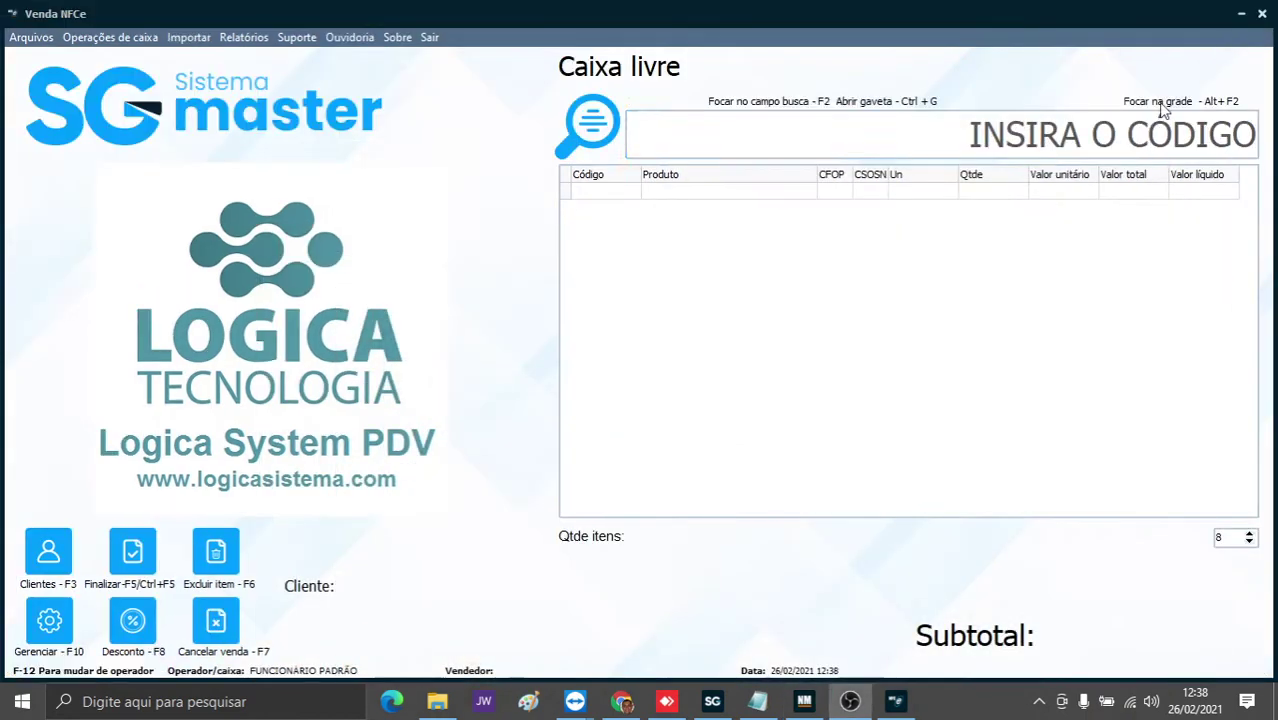
Minimize the Venda NFCe sales window so the desktop is visible.
left_click(1242, 15)
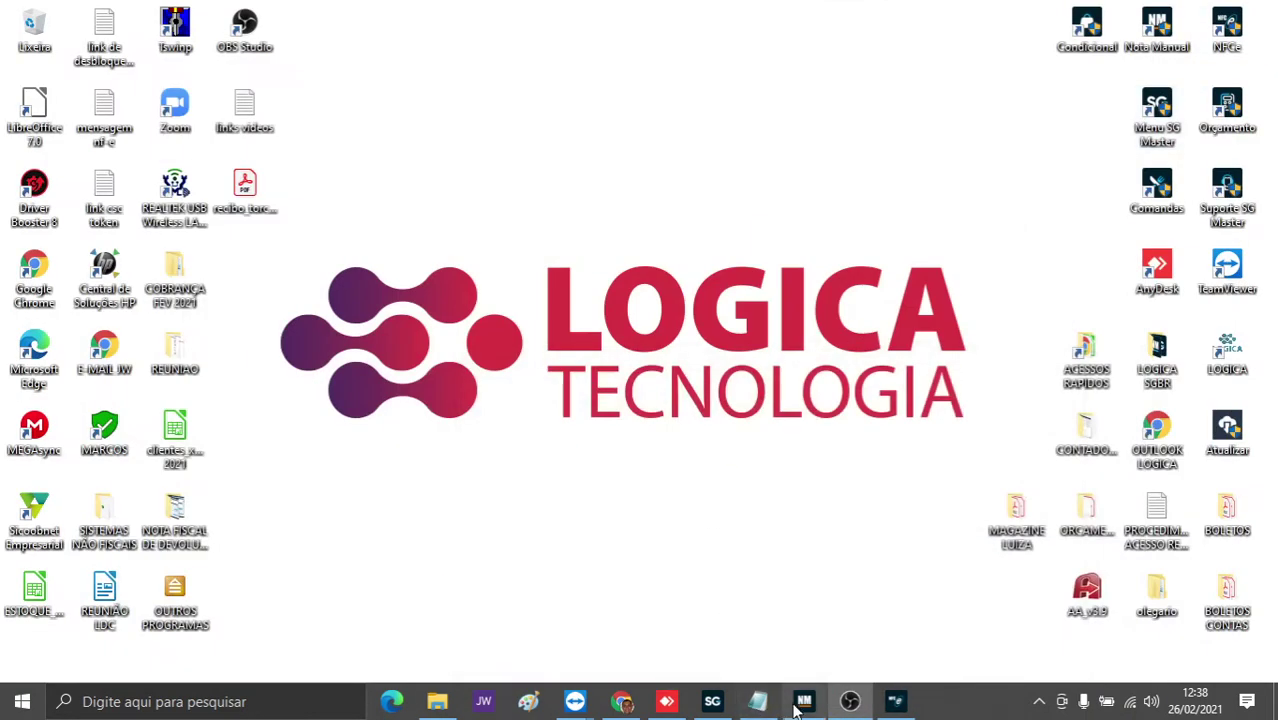
Start a new employee record from Cadastros > Funcionários in the SG Master menu.
left_click(714, 700)
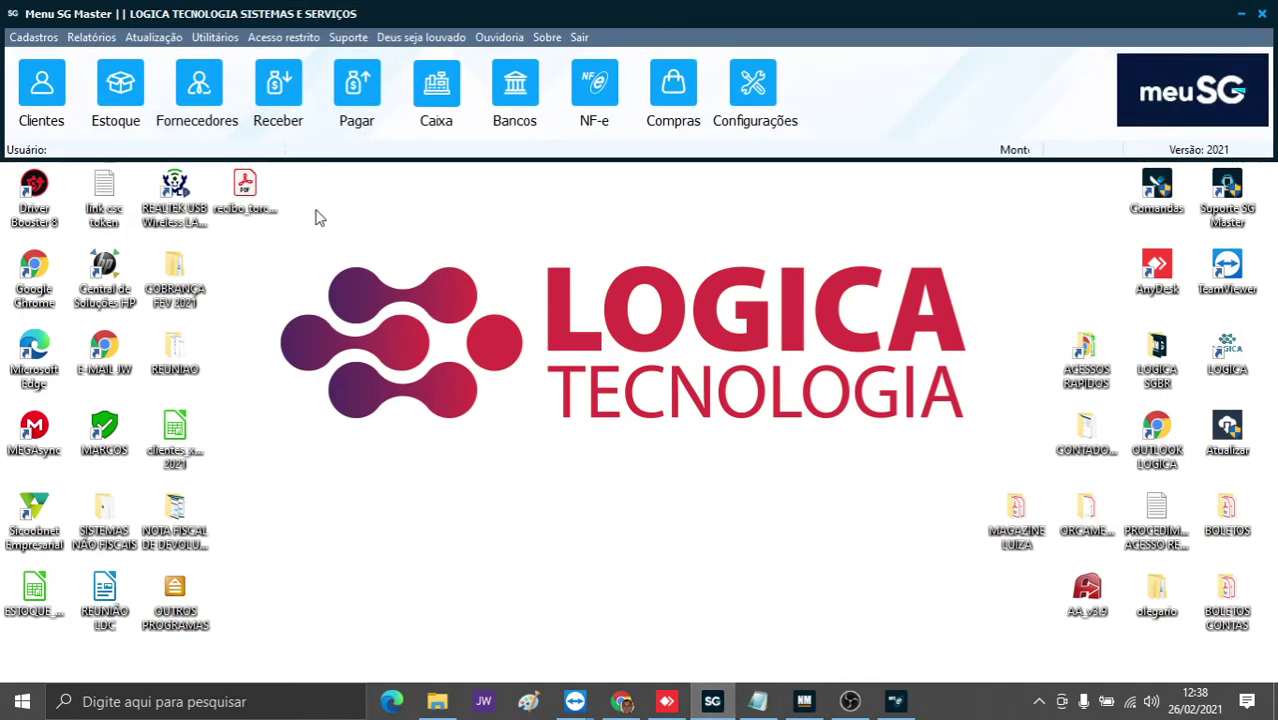
left_click(33, 40)
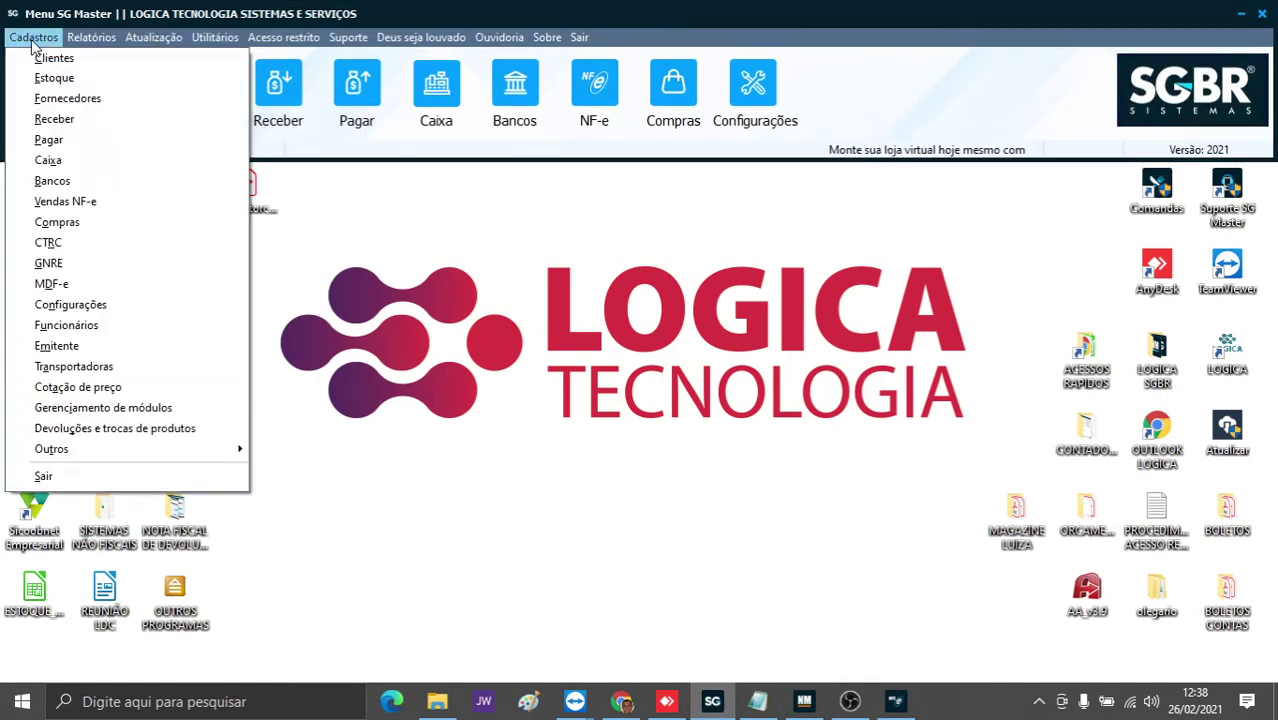
left_click(78, 330)
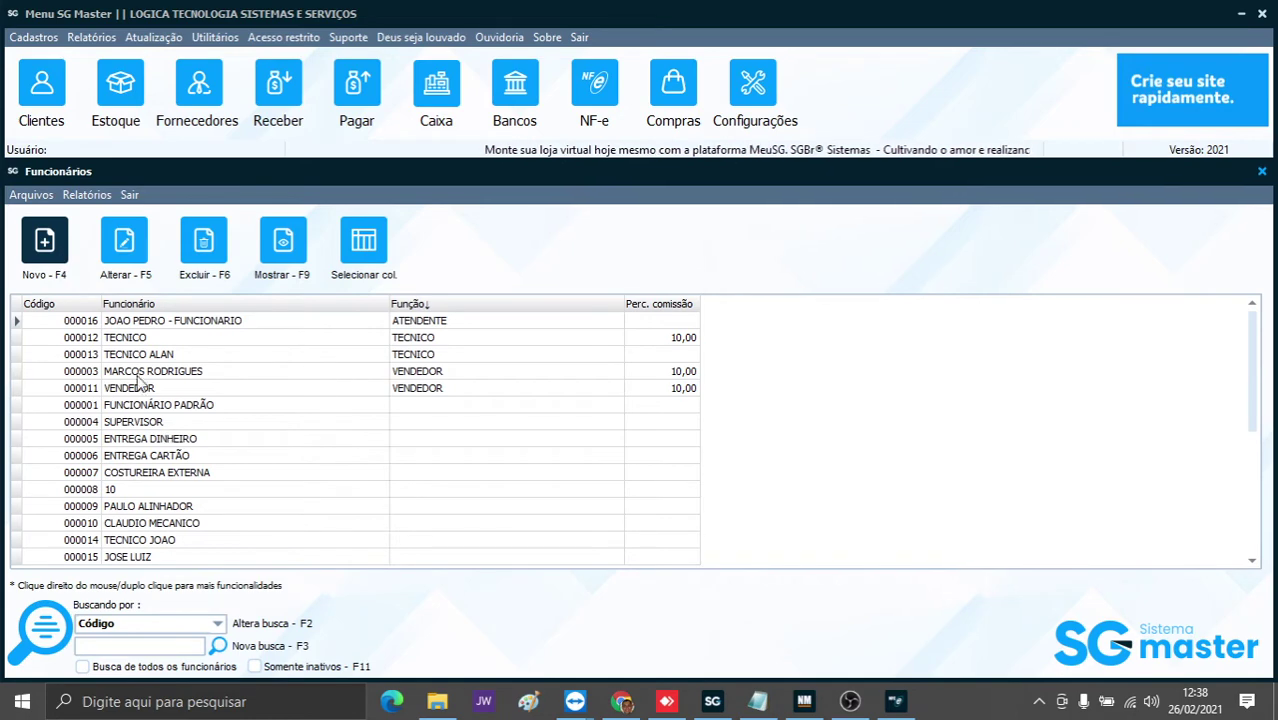
left_click(44, 244)
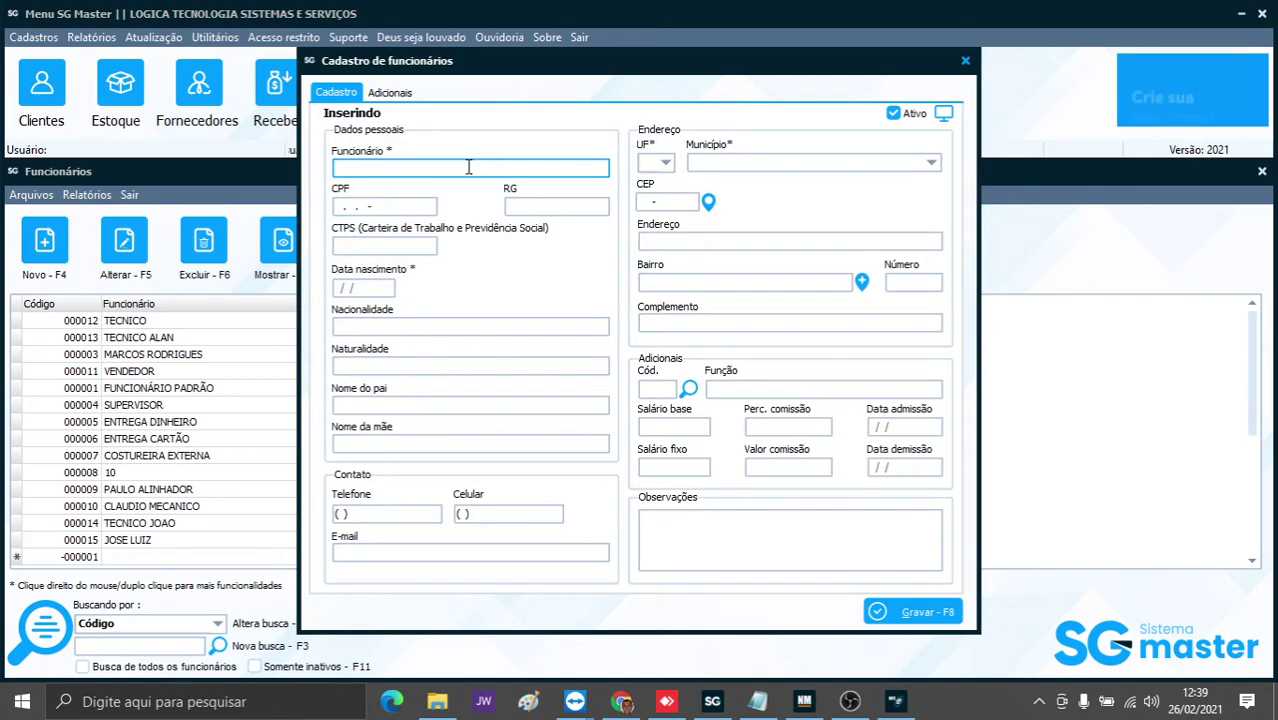
Enter the new employee's full name and birth date 01/01/2000, skipping the CPF.
type("JOS")
key("BackSpace")
type("RGE")
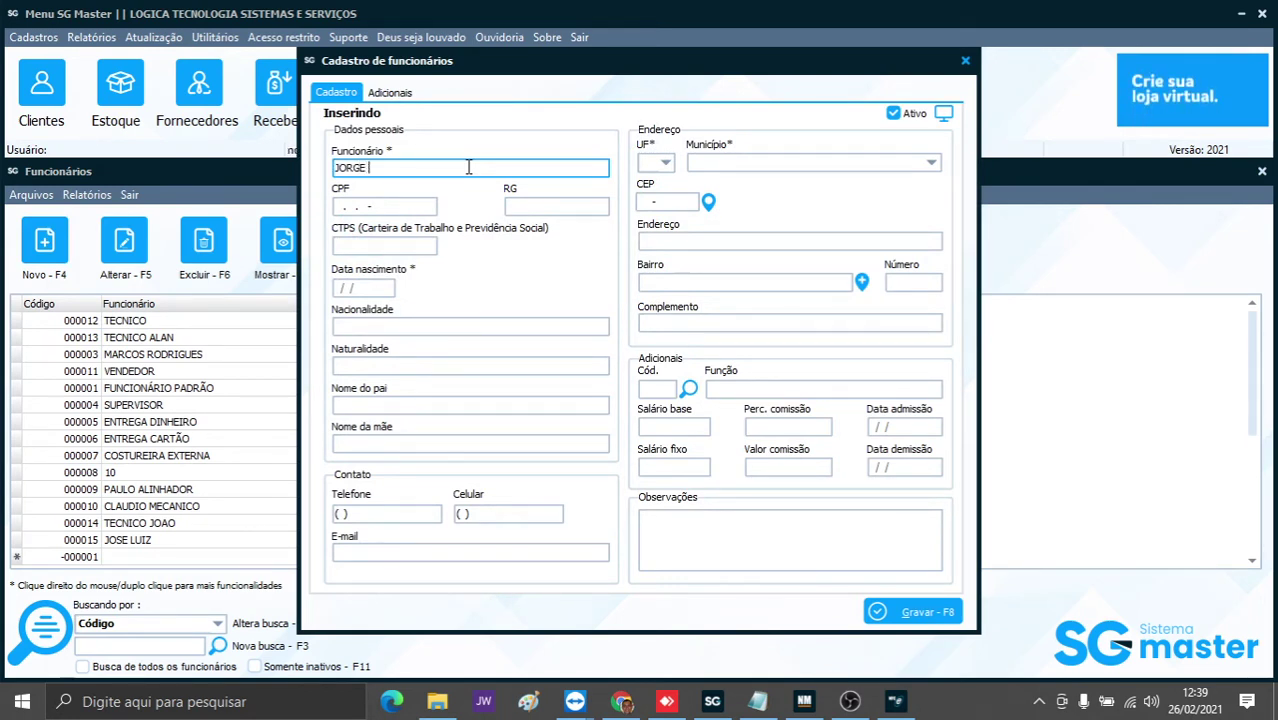
type(" ROBERTO")
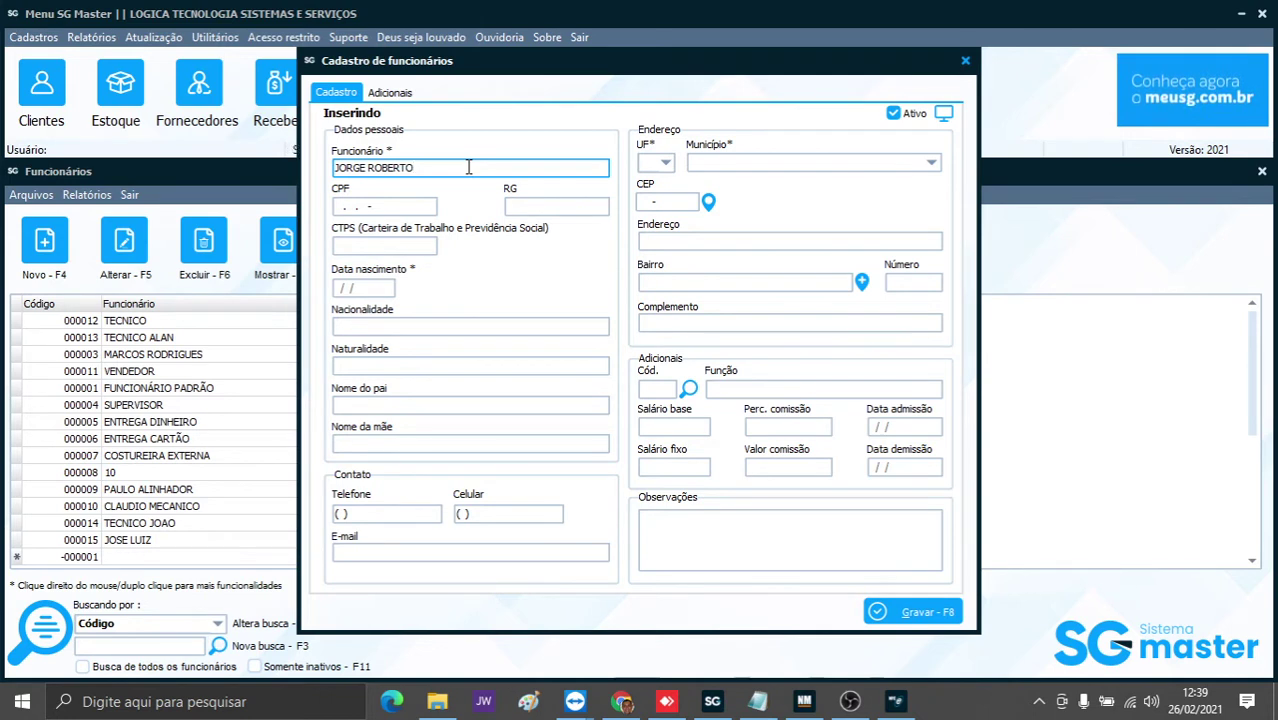
key("Tab")
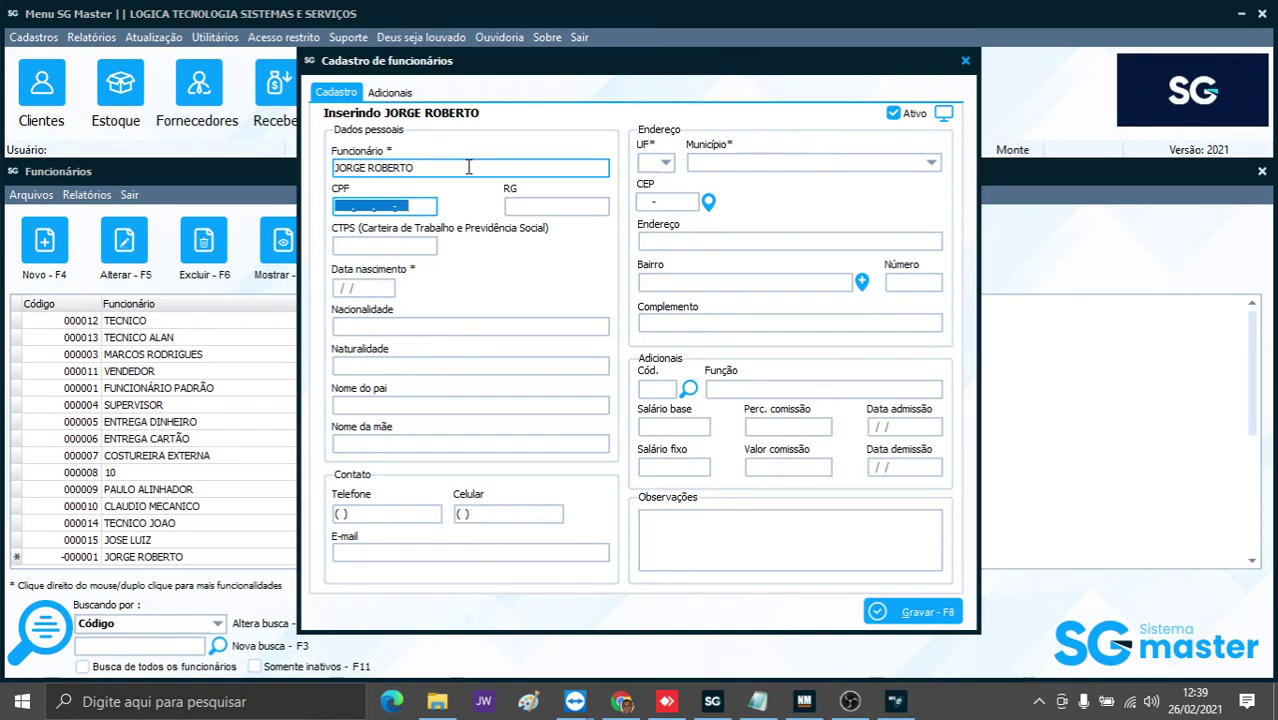
key("Tab")
key("Tab")
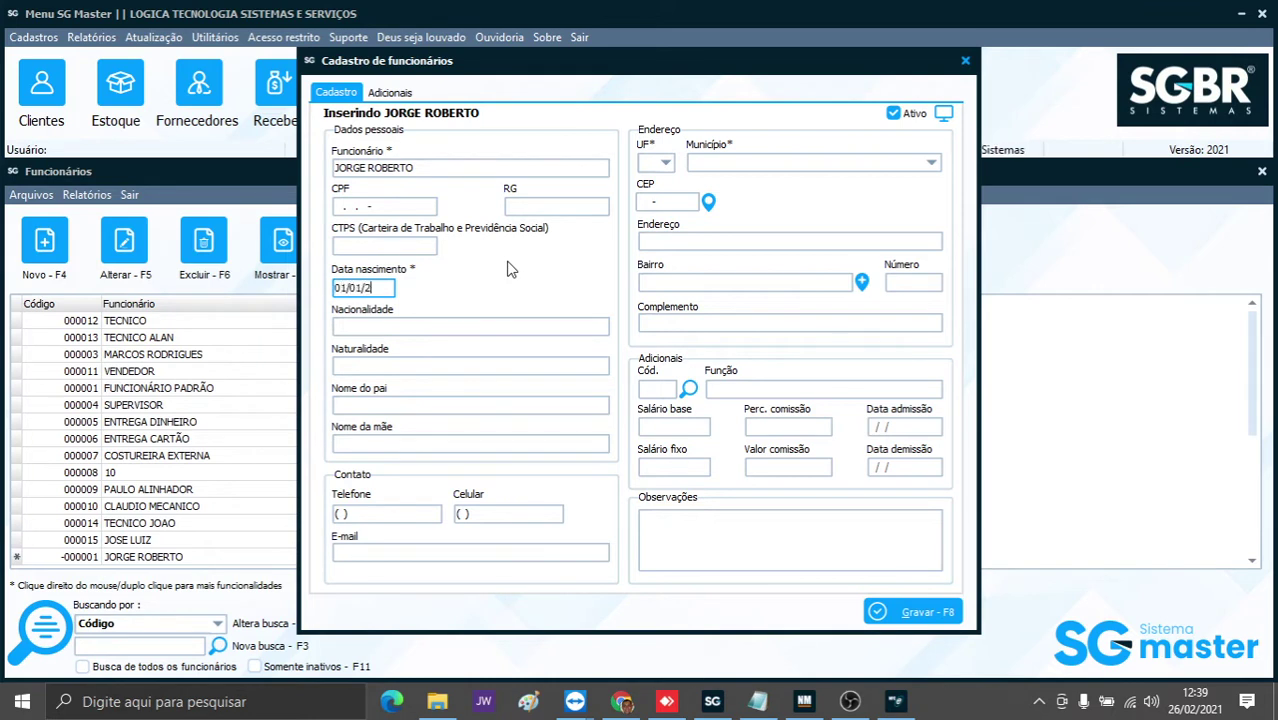
key("Tab")
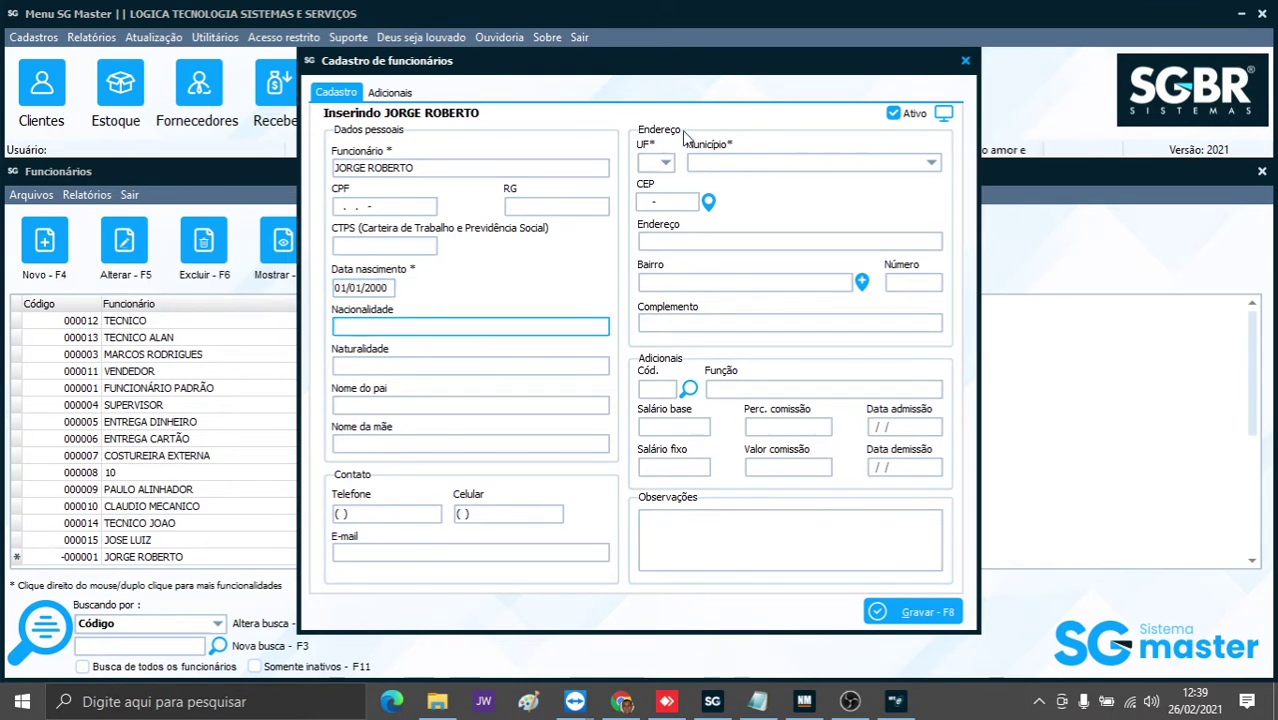
Set the employee's state to RJ and city to RIO DE JANEIRO.
left_click(665, 163)
key("r")
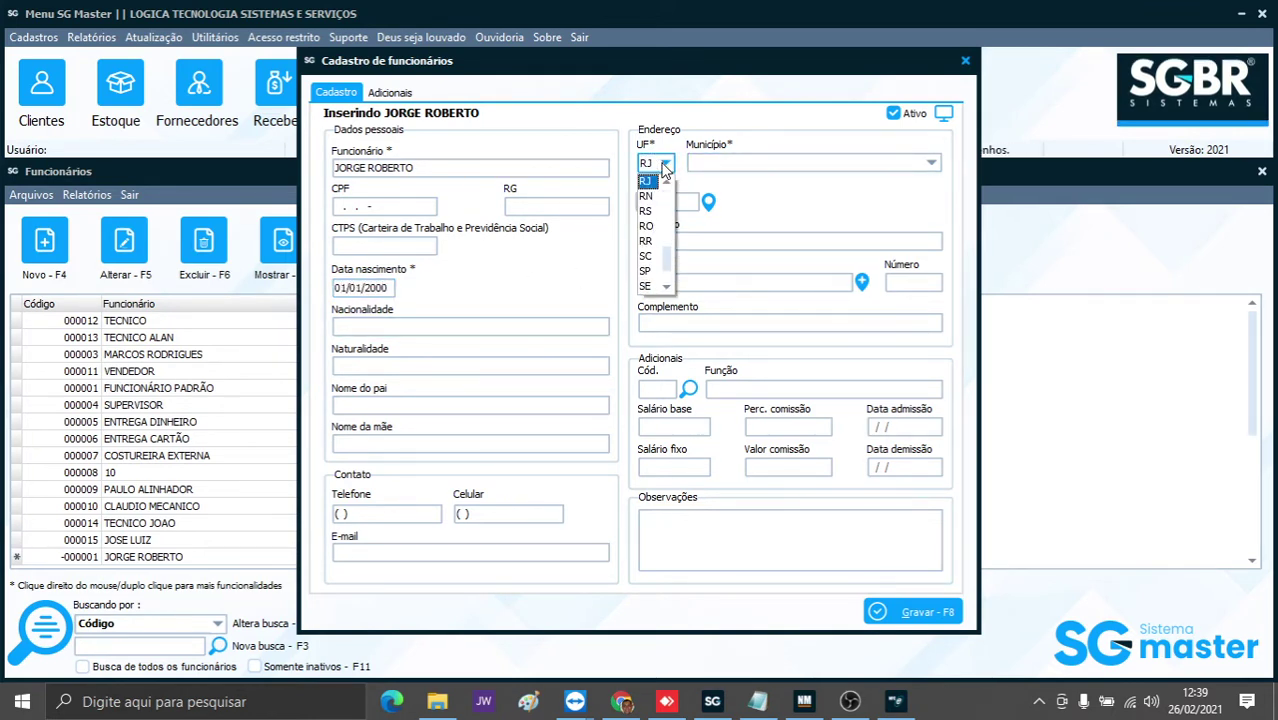
left_click(645, 184)
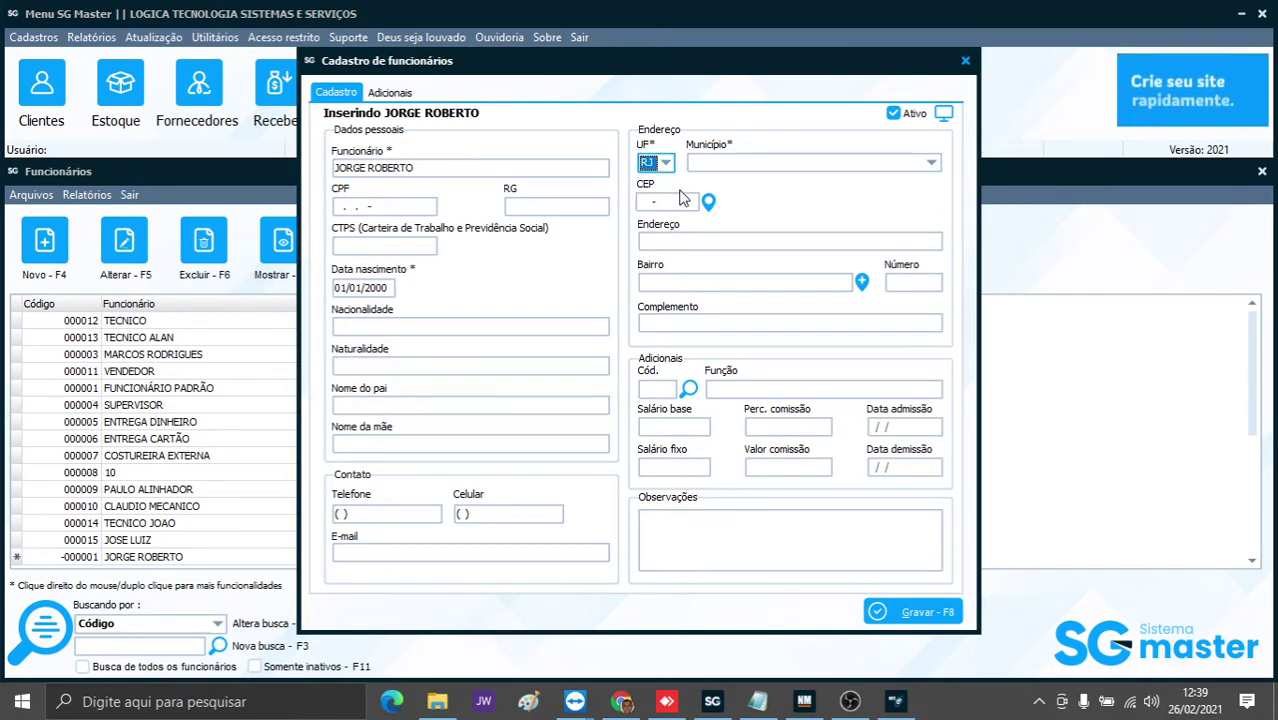
key("Tab")
key("Down")
key("Down")
key("Down")
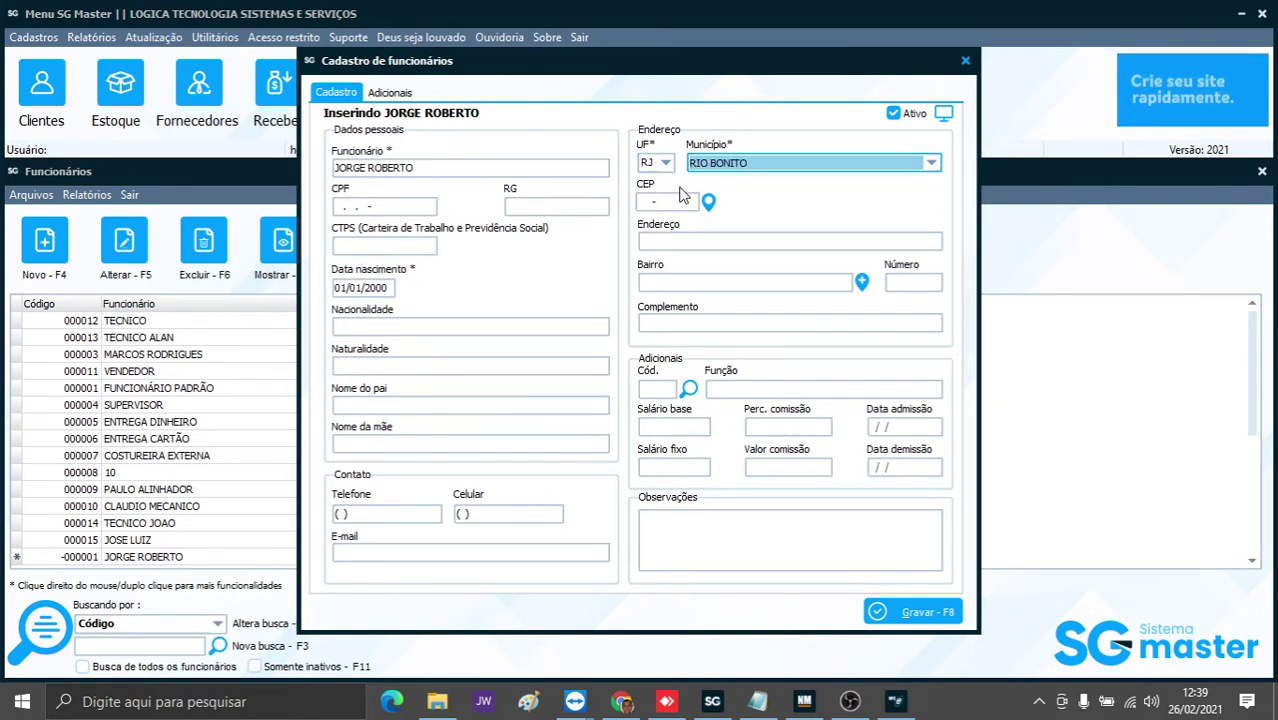
key("Down")
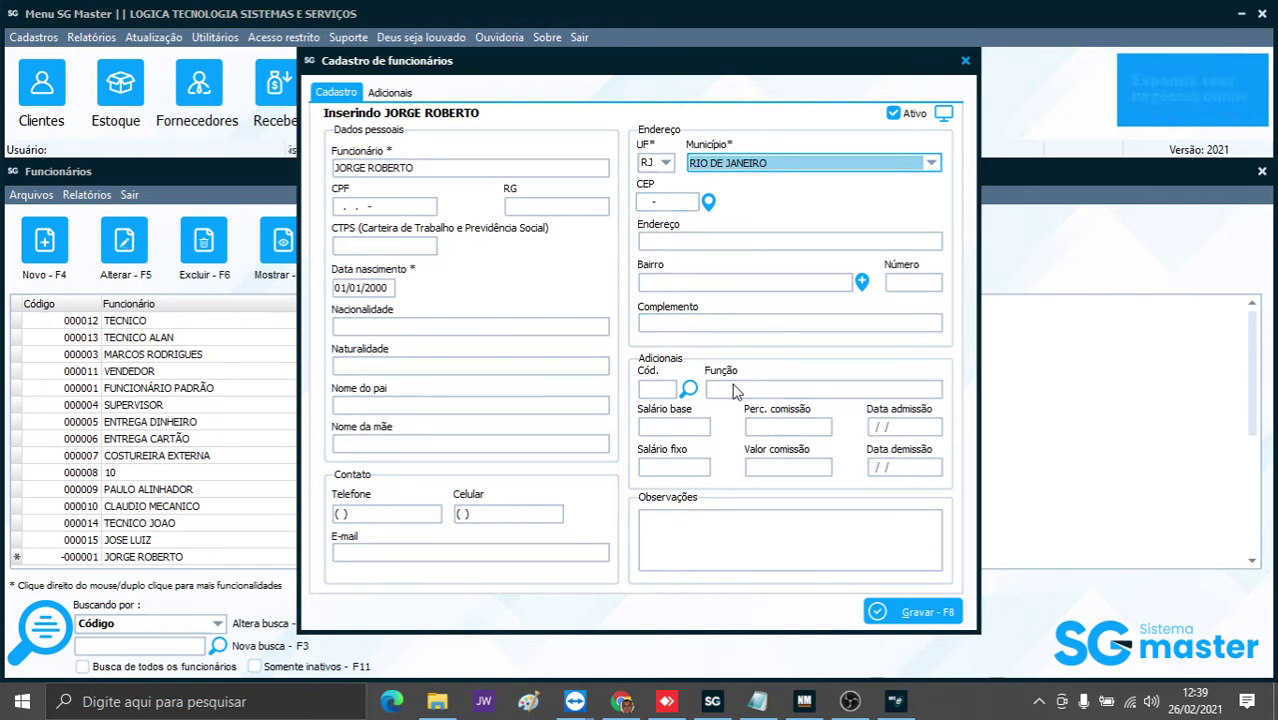
left_click(690, 242)
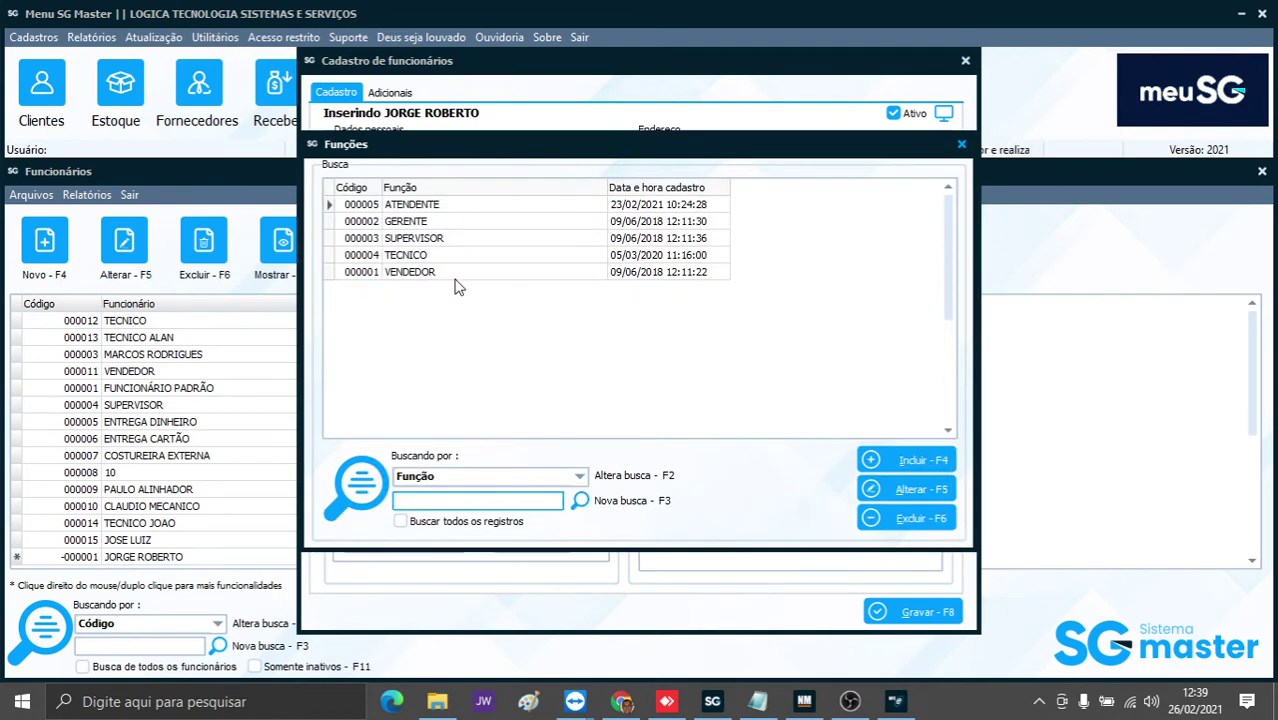
Add a new AJUDANTE job function to the Funções list.
left_click(402, 276)
double_click(402, 276)
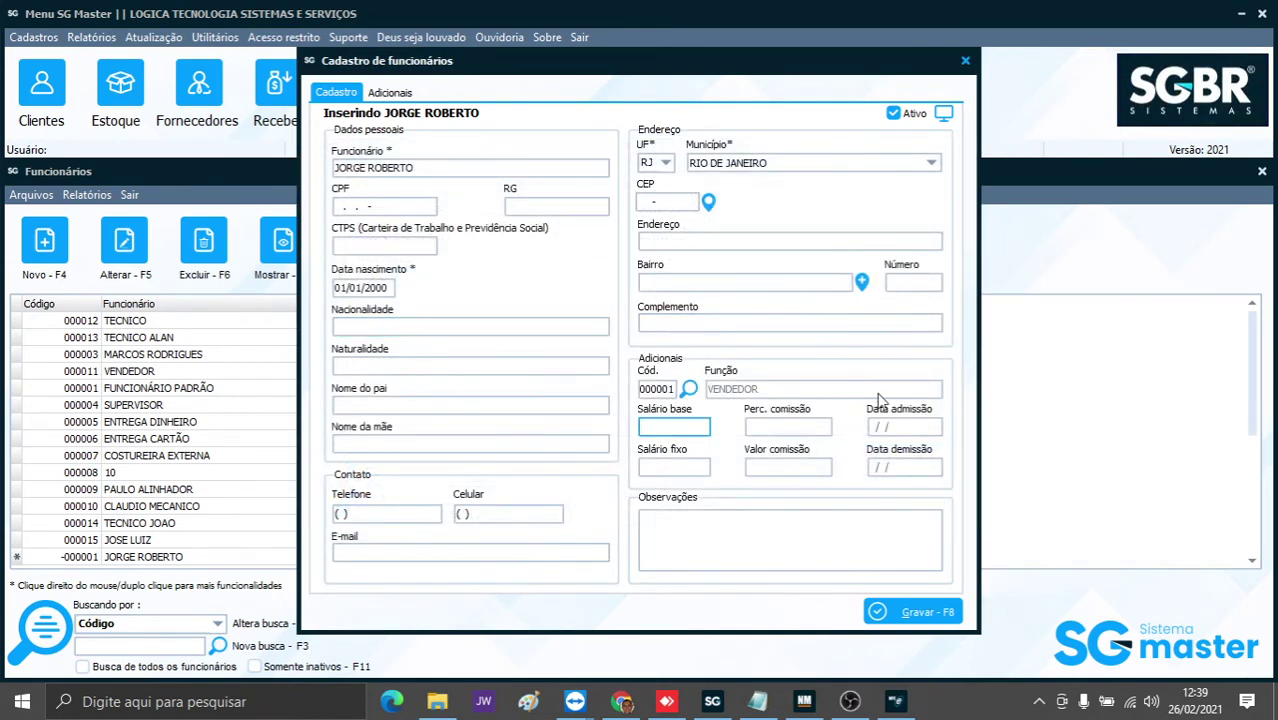
left_click(689, 390)
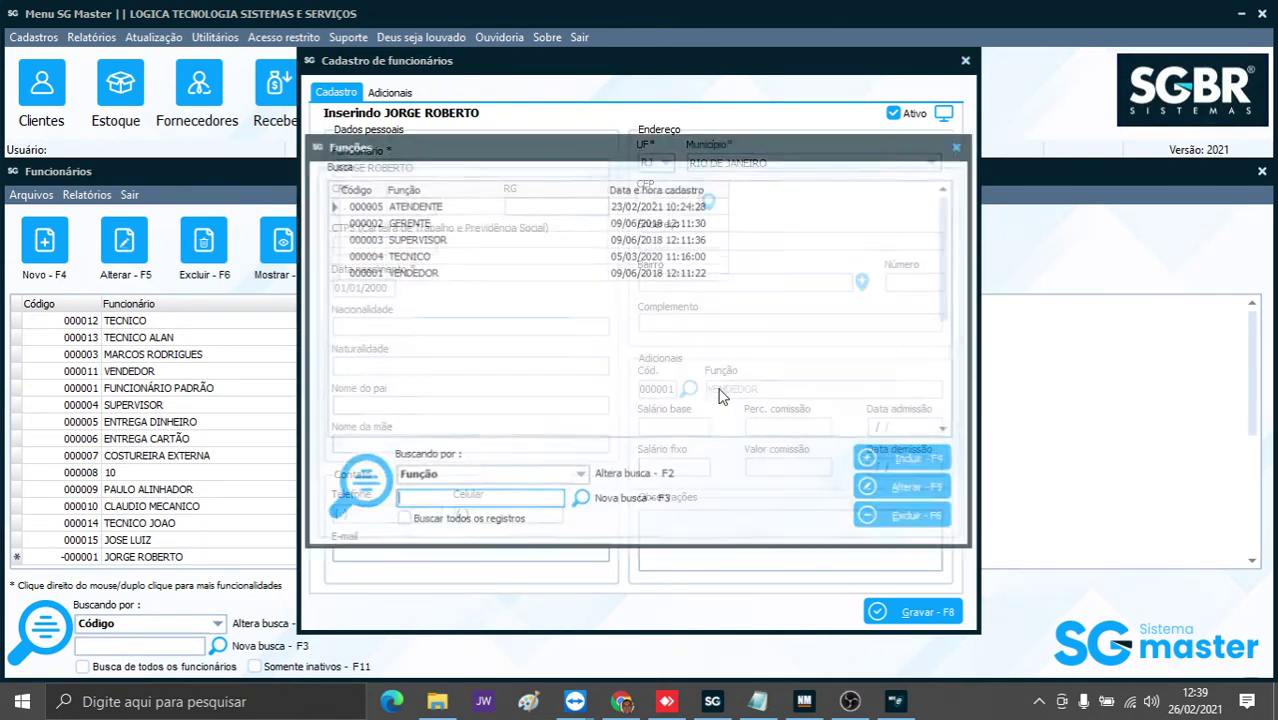
left_click(907, 463)
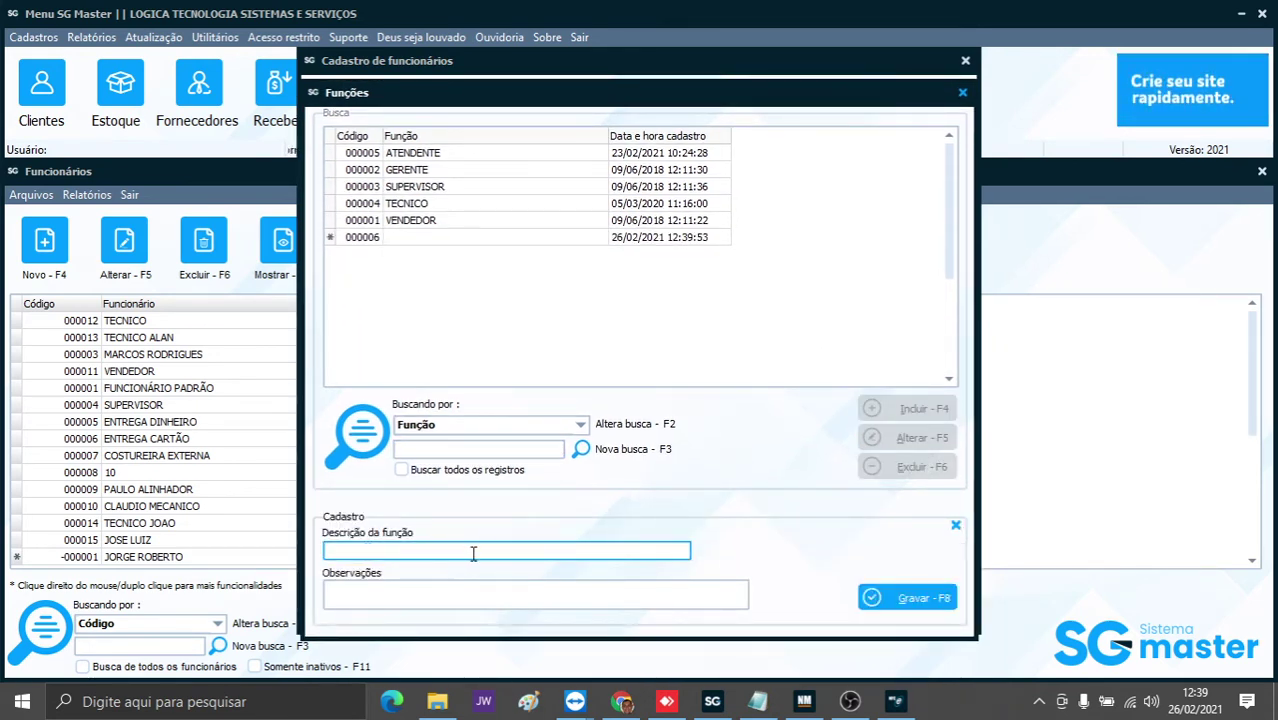
type("A")
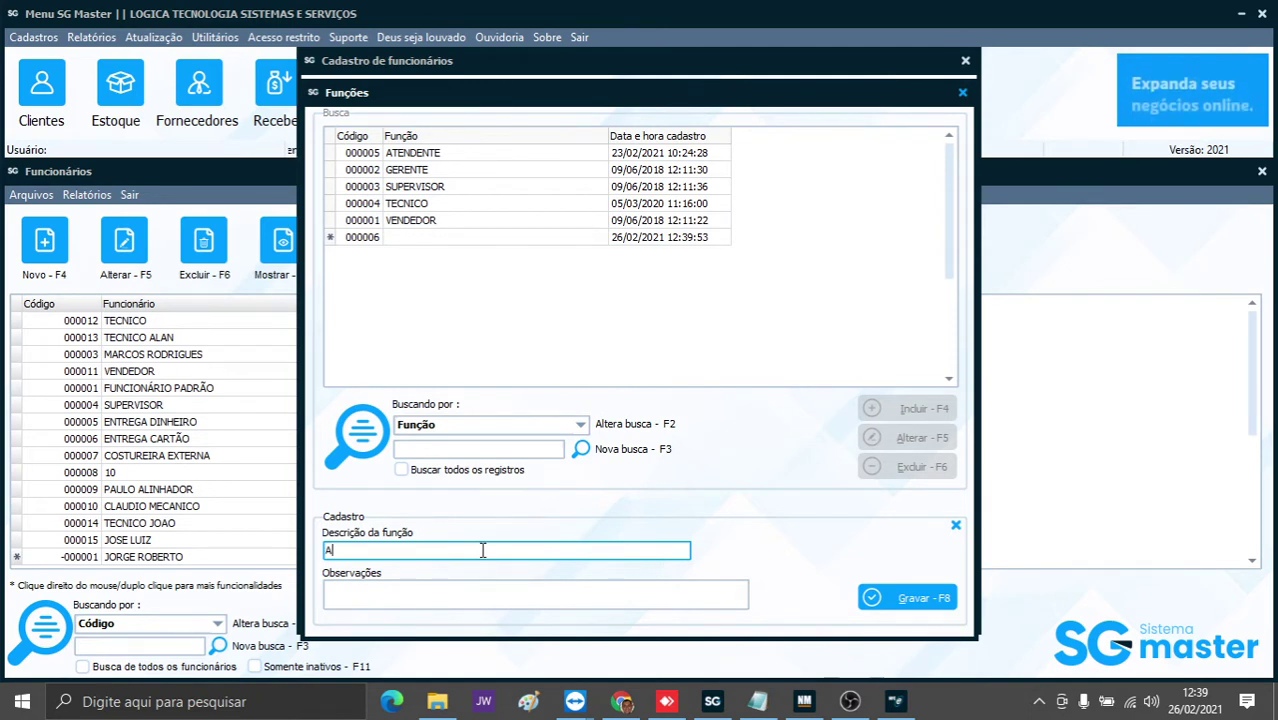
type("JU")
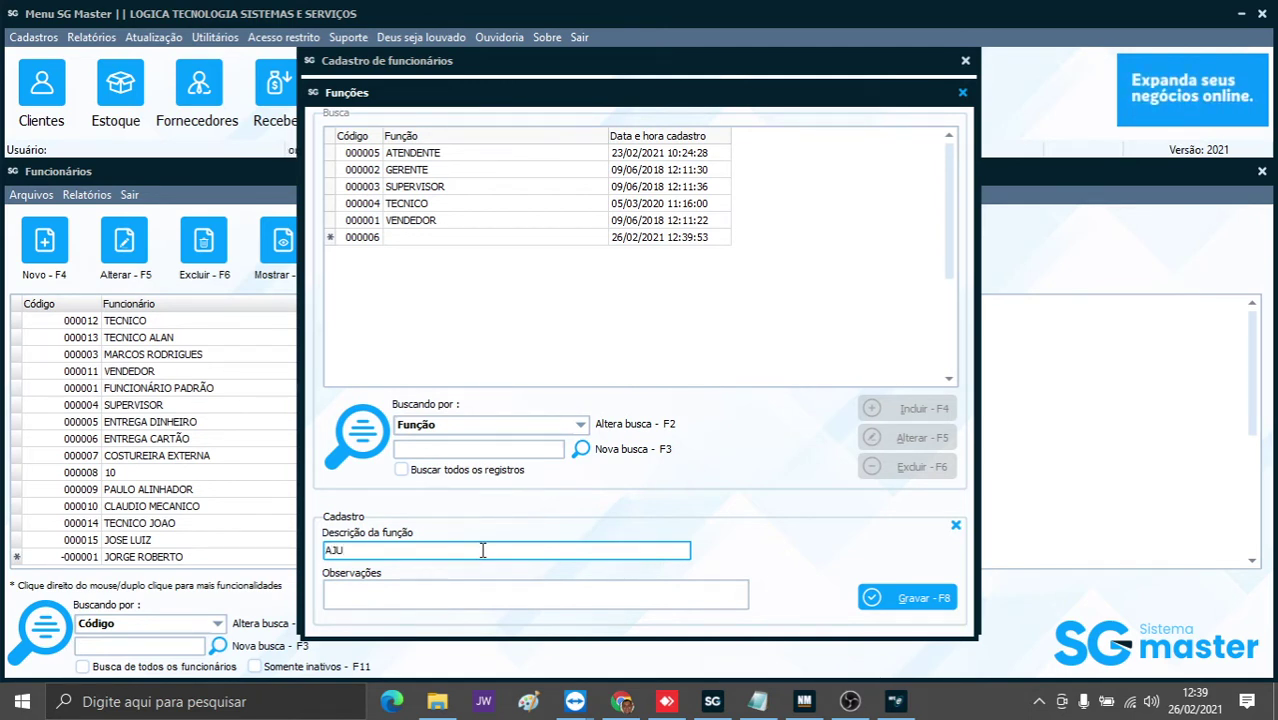
type("DANTE")
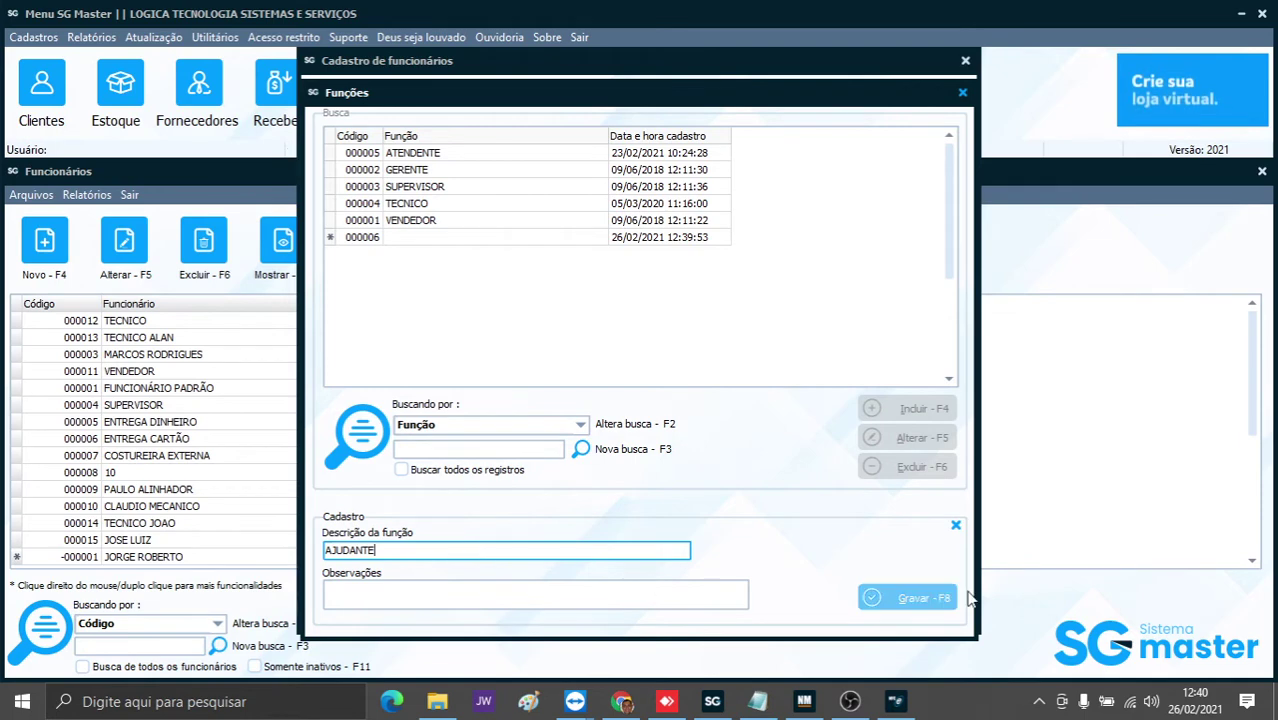
left_click(912, 598)
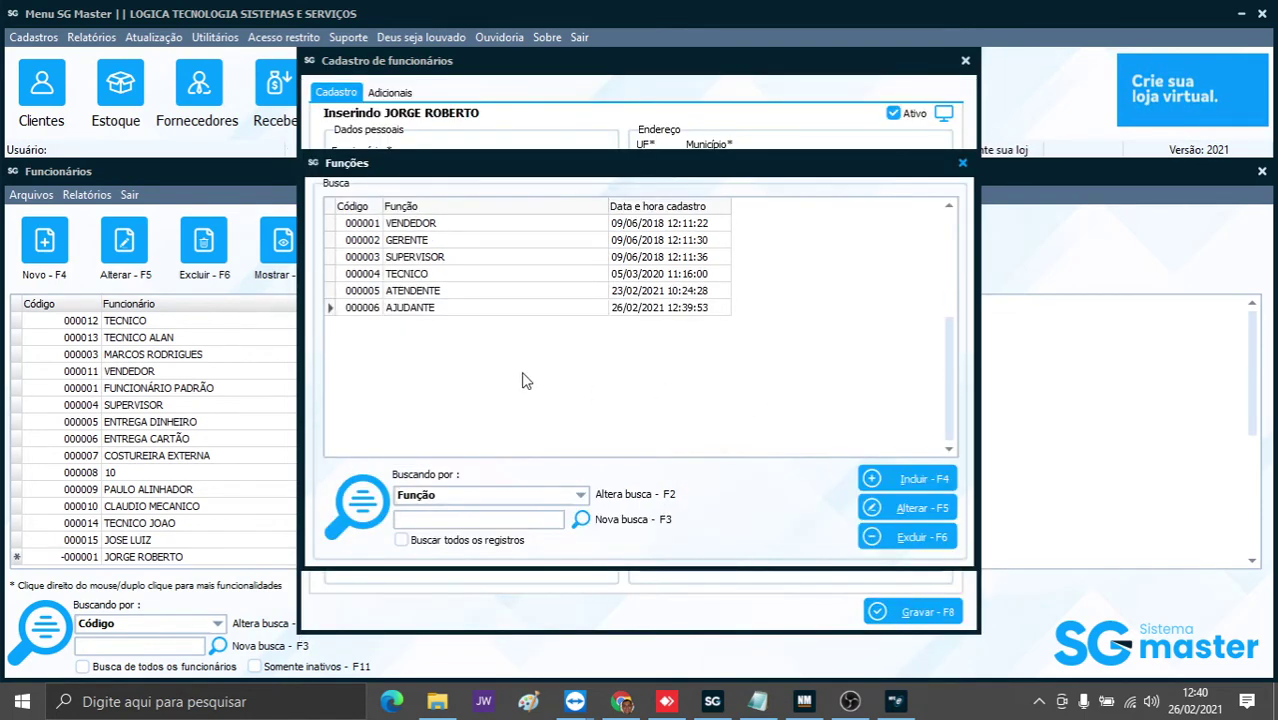
Assign job function 000001 VENDEDOR to the new employee.
left_click(409, 226)
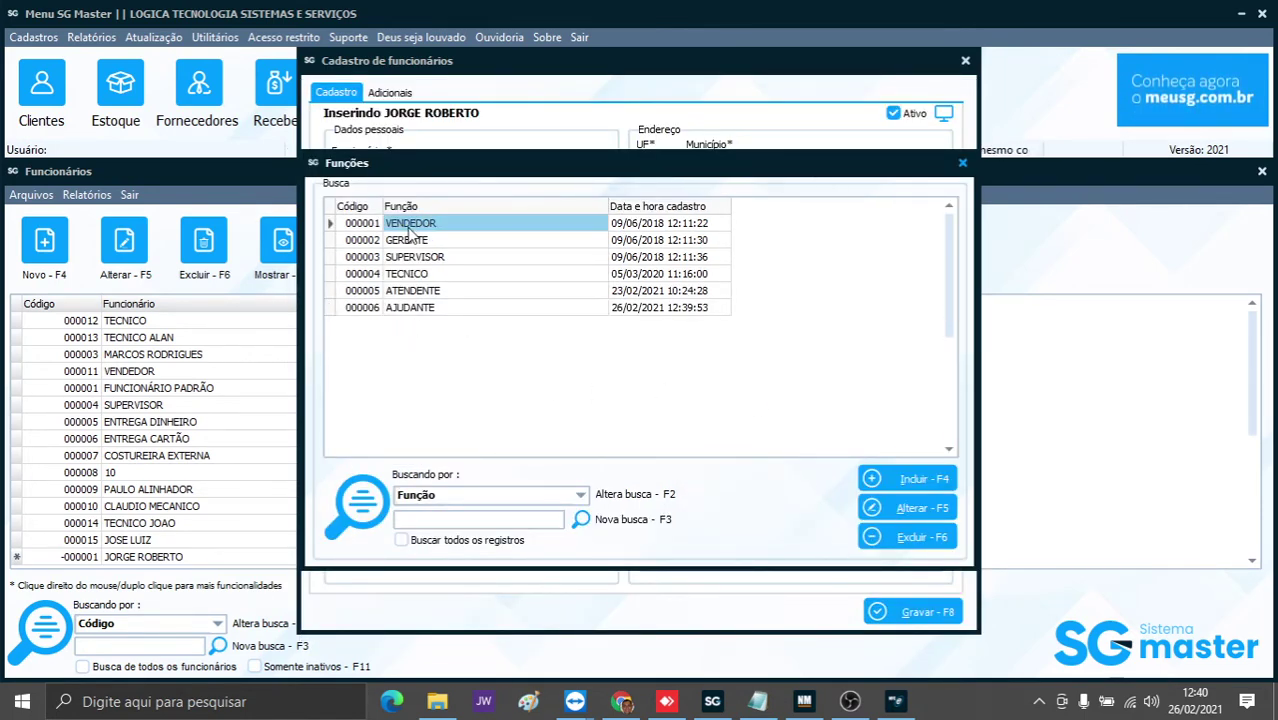
double_click(409, 226)
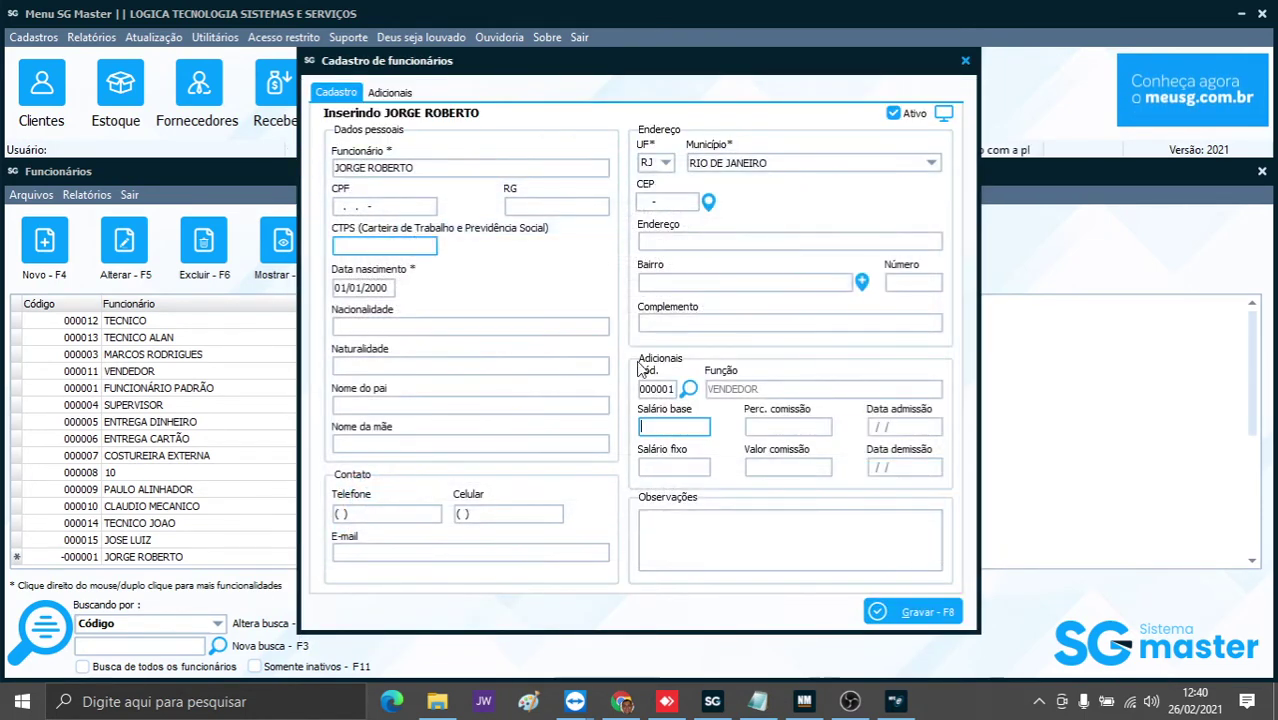
left_click(782, 424)
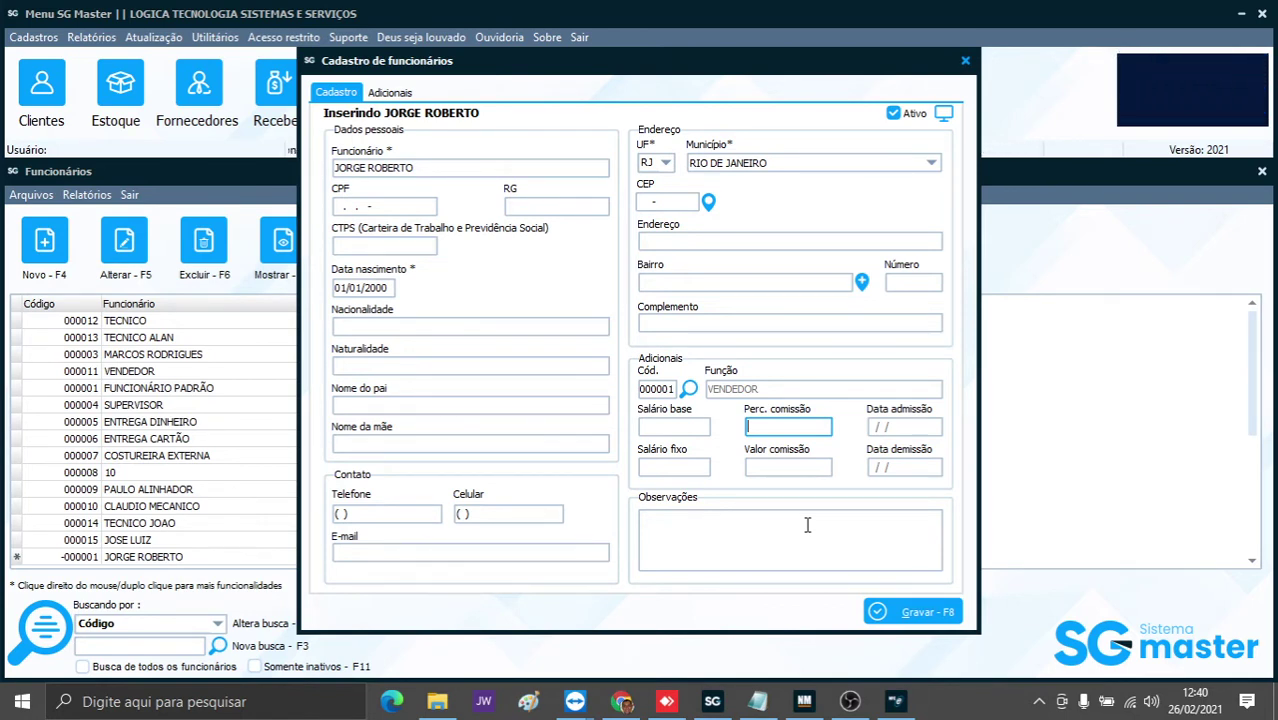
Enter a 10 commission percentage and save the employee as code 000017.
type("10")
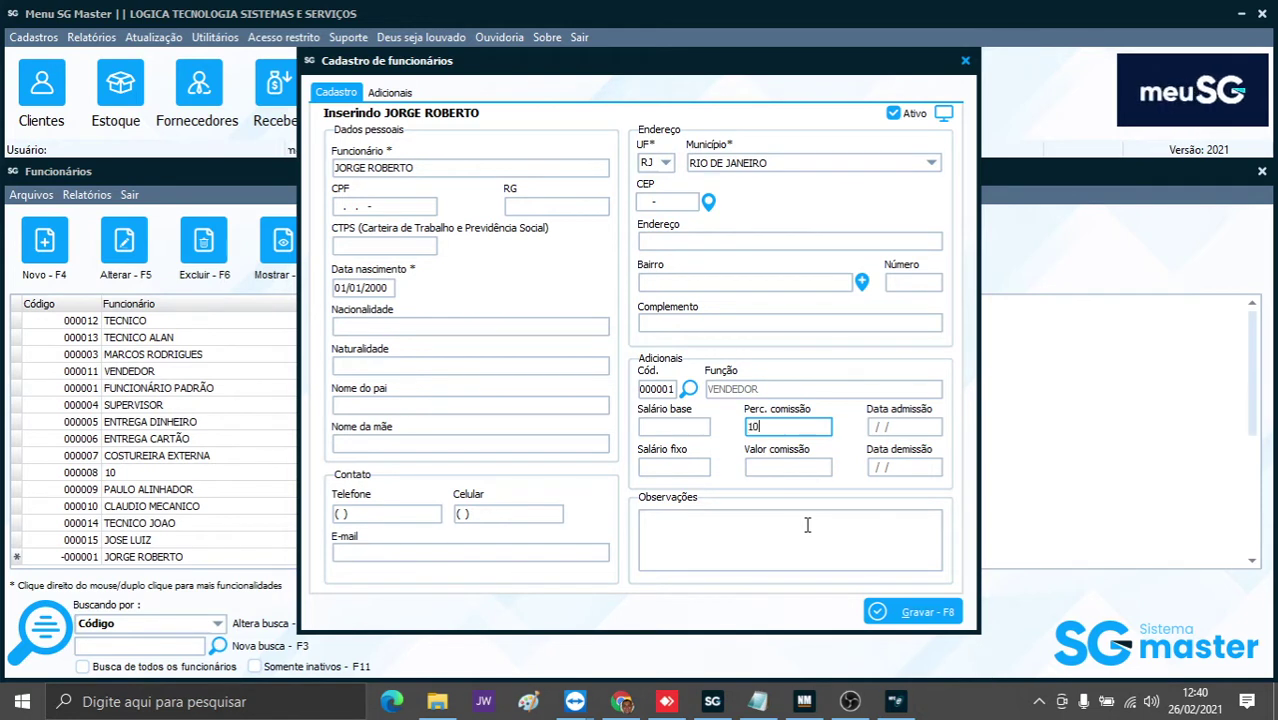
key("Tab")
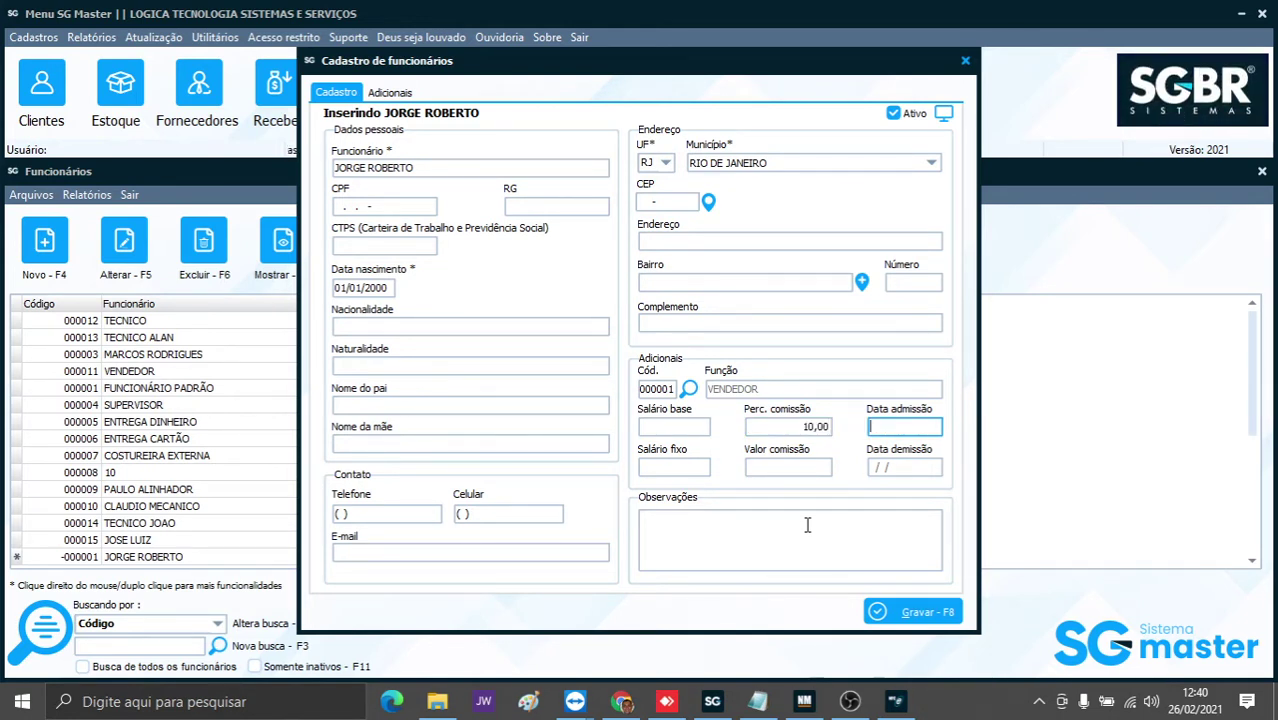
left_click(903, 612)
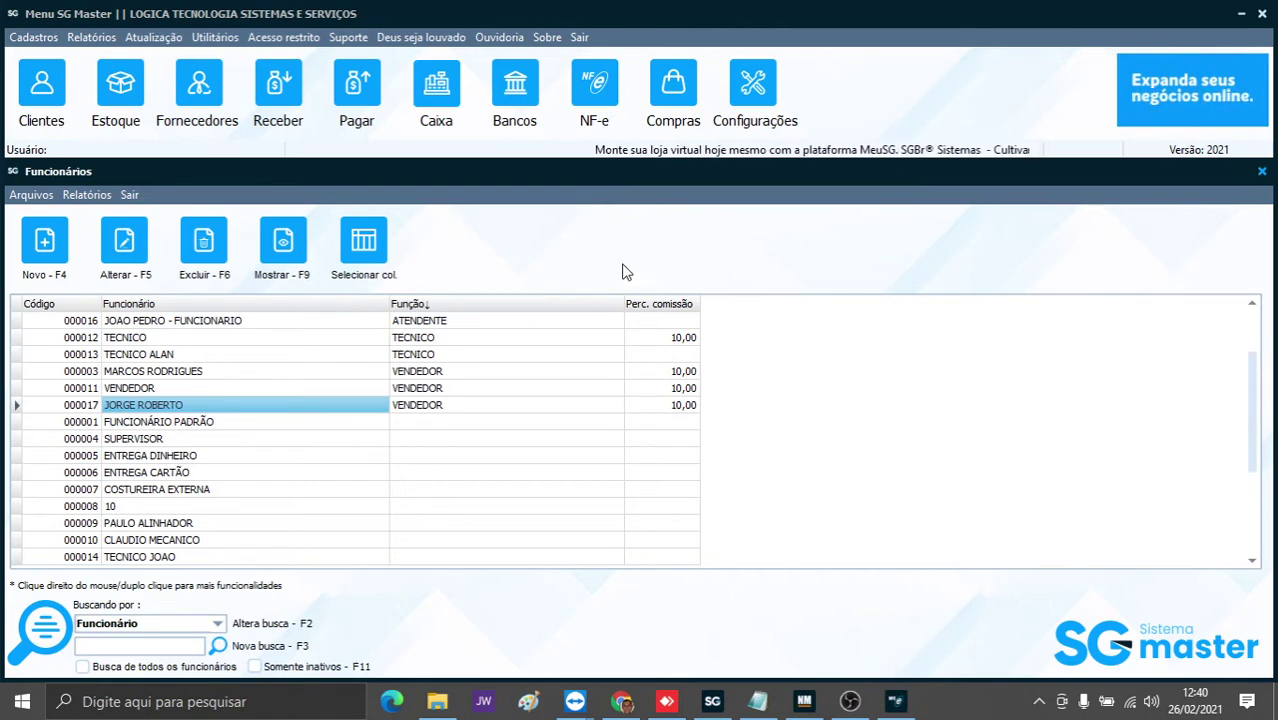
Set a 3% commission on stock product 000002 BOLA TENIS CHAMPIONSHIP (TB3) and save it.
left_click(128, 87)
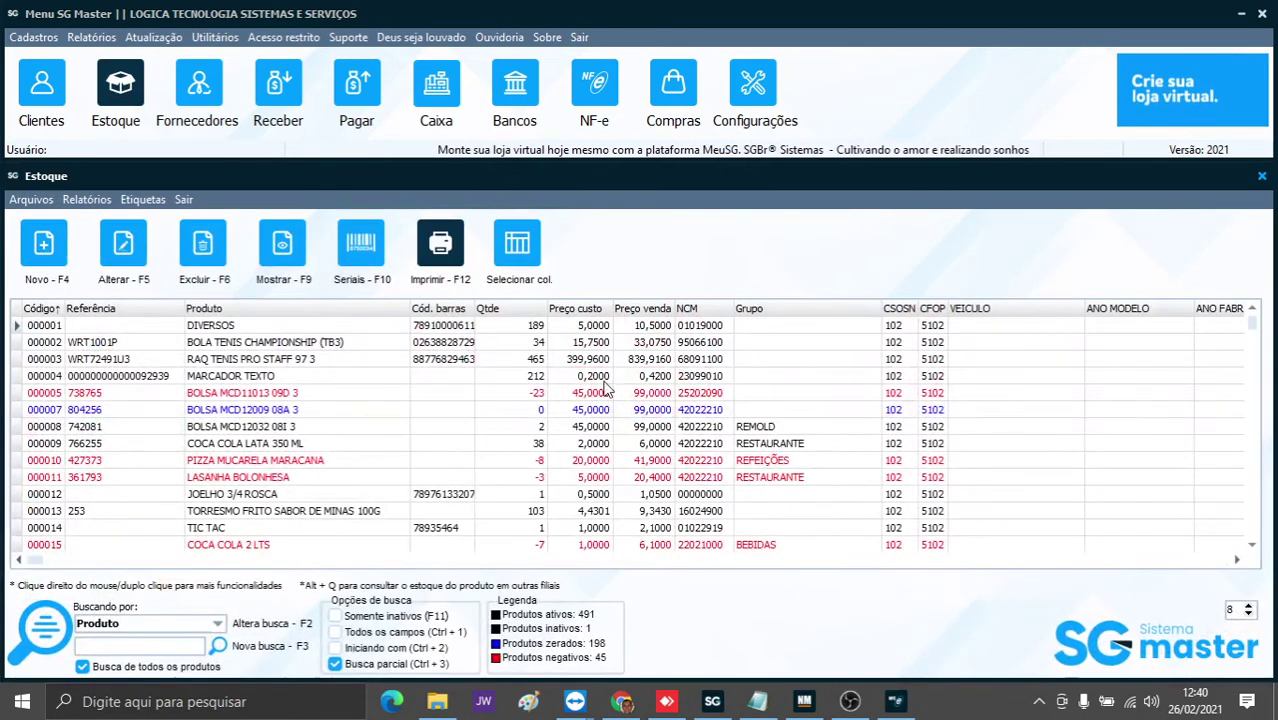
left_click(268, 345)
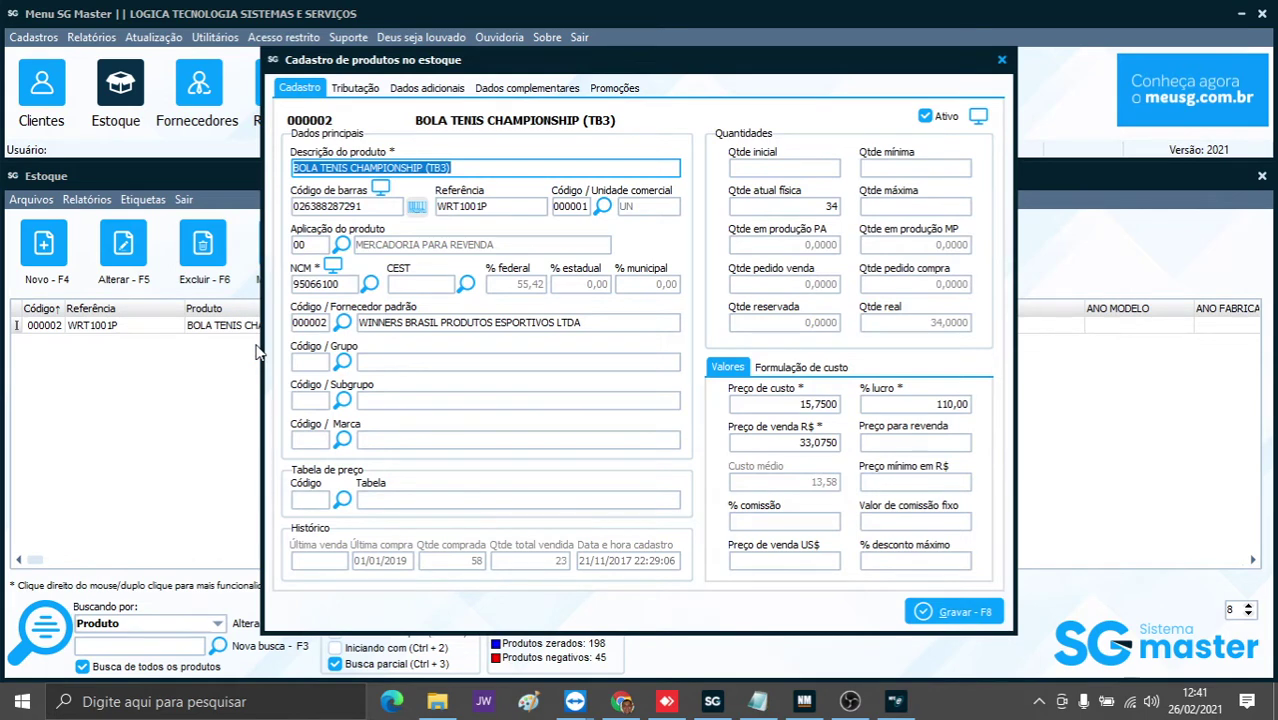
left_click(823, 520)
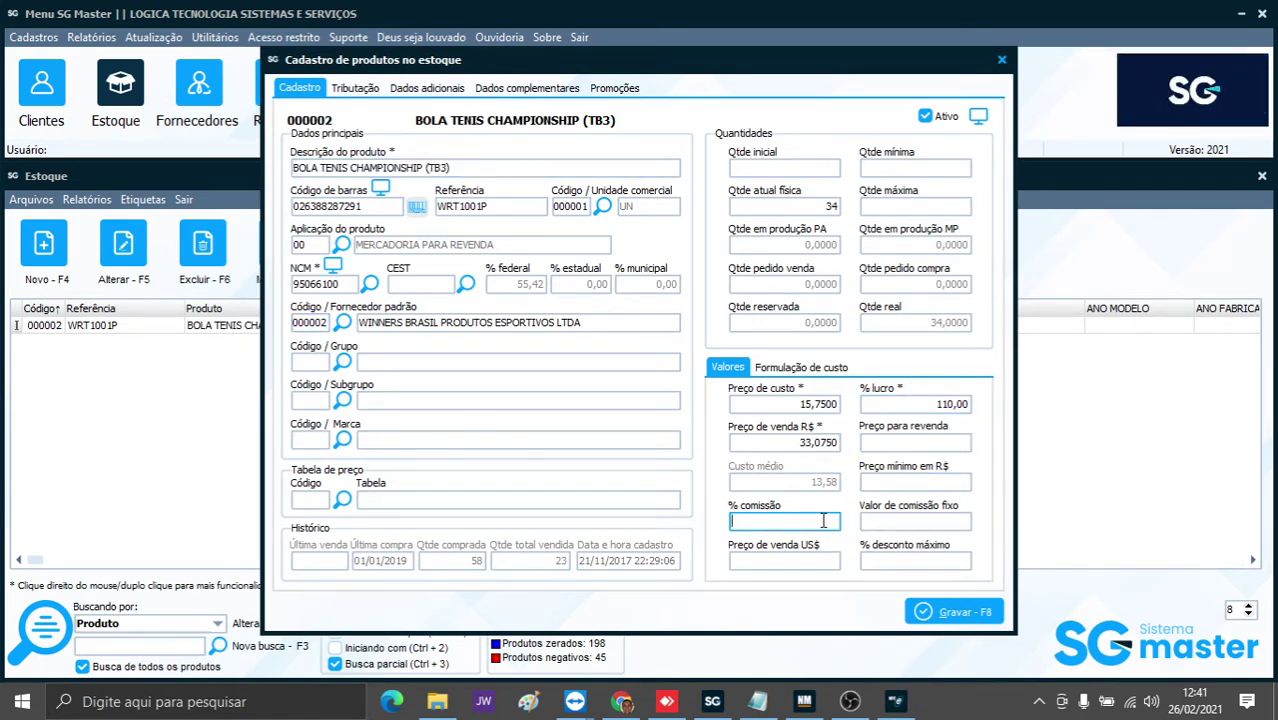
type("3")
key("Tab")
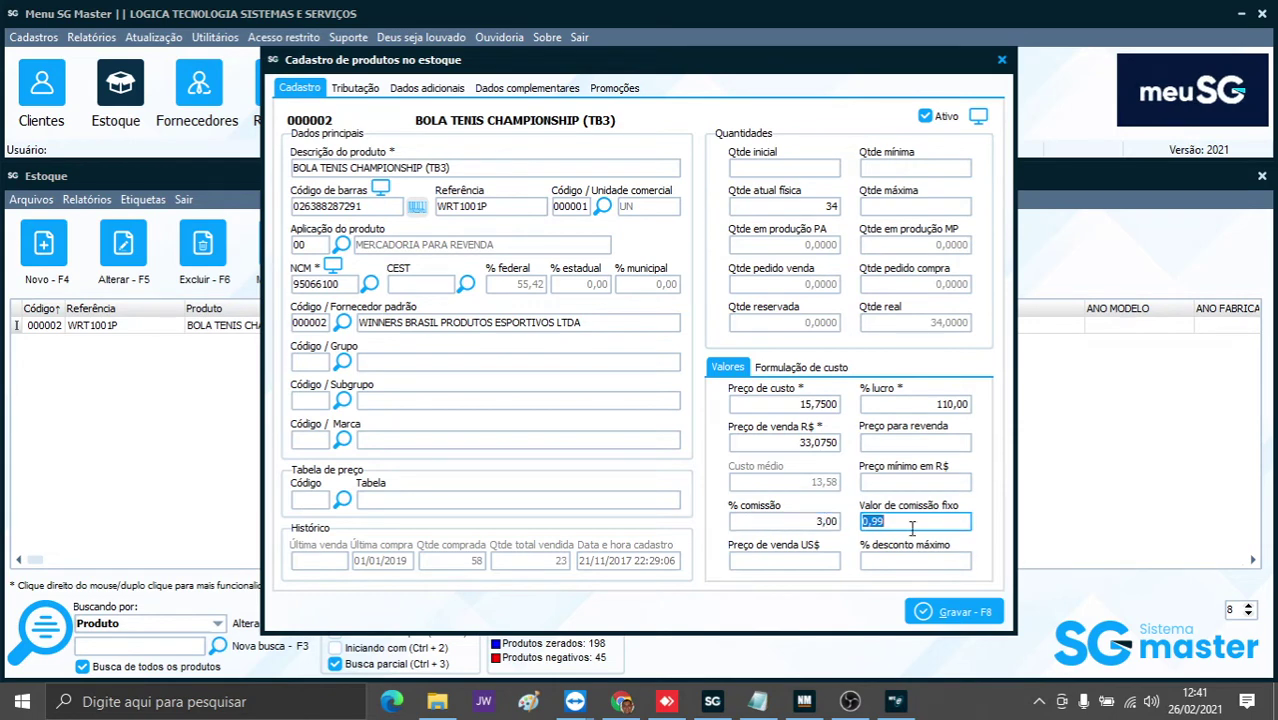
left_click(957, 612)
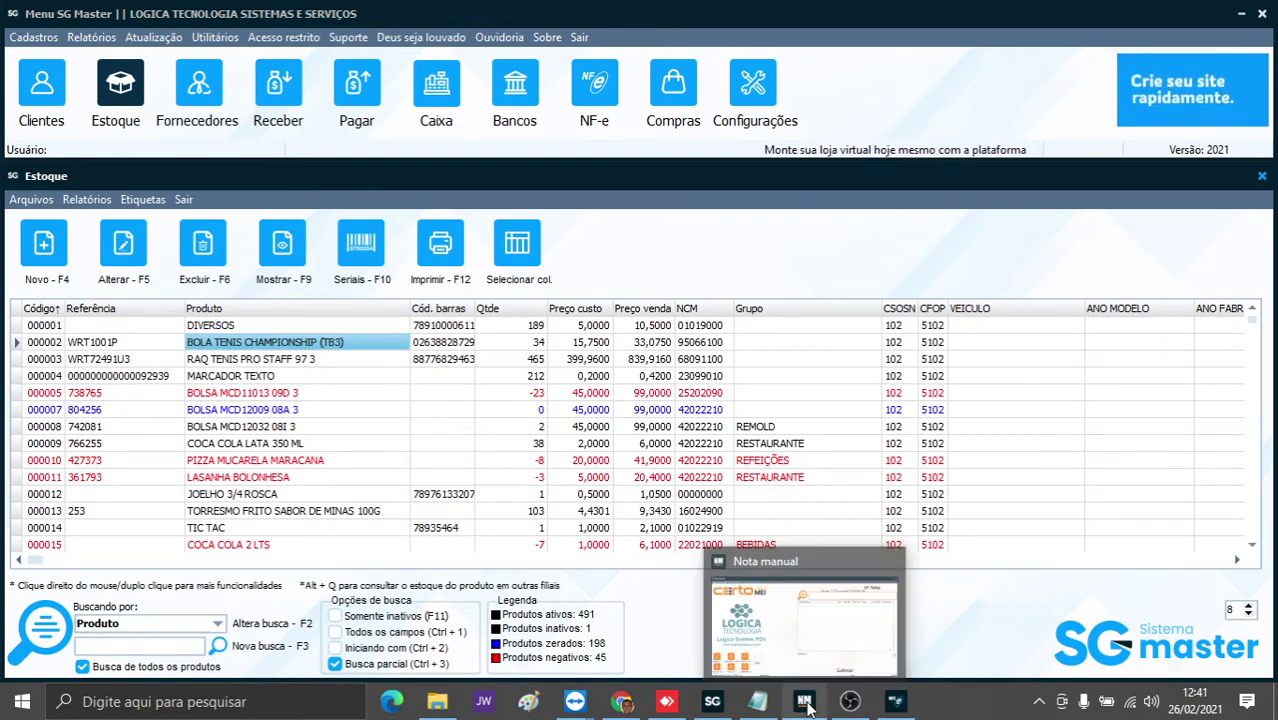
Enable 'Exigir vendedor em cada venda' in the NFC-e general settings and save.
left_click(898, 704)
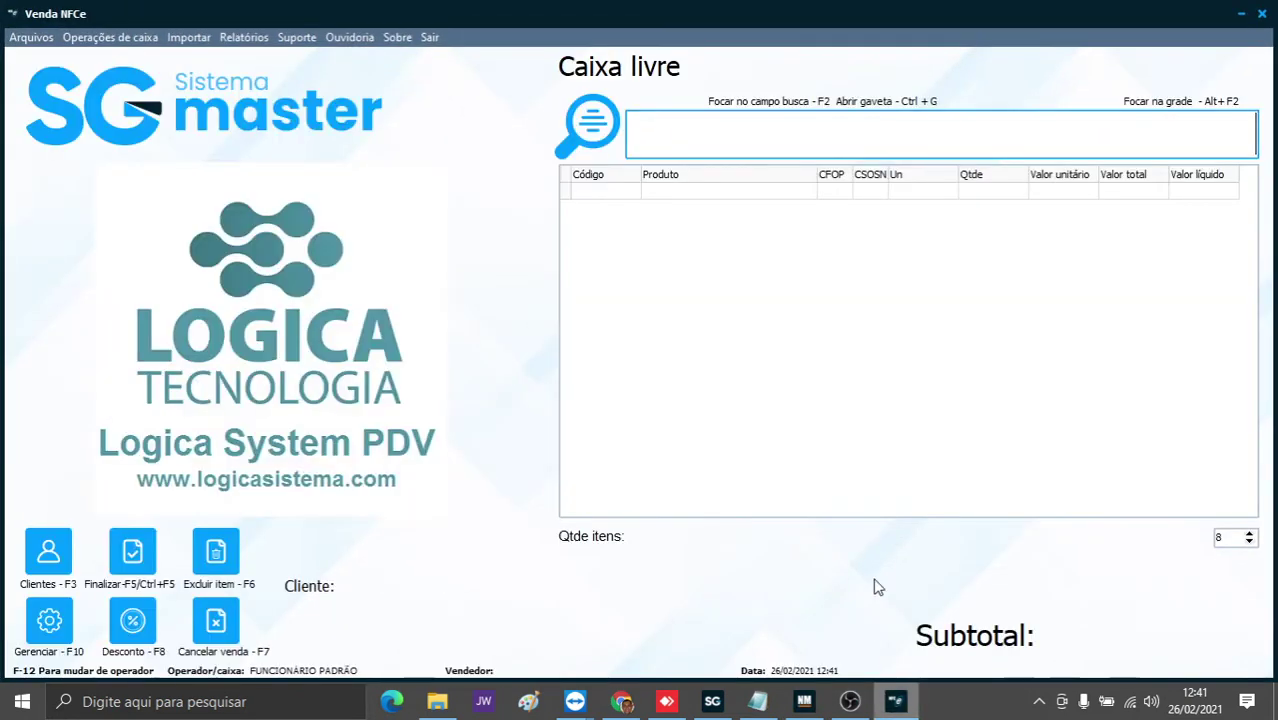
left_click(30, 38)
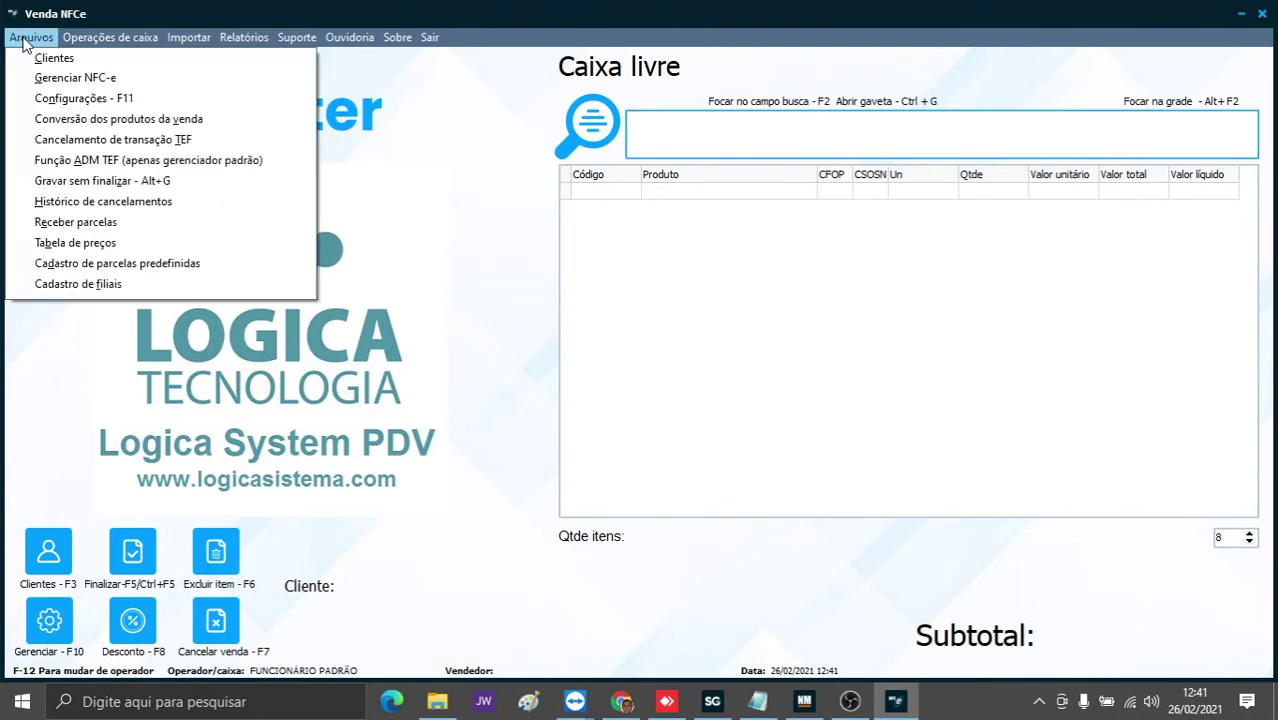
left_click(83, 100)
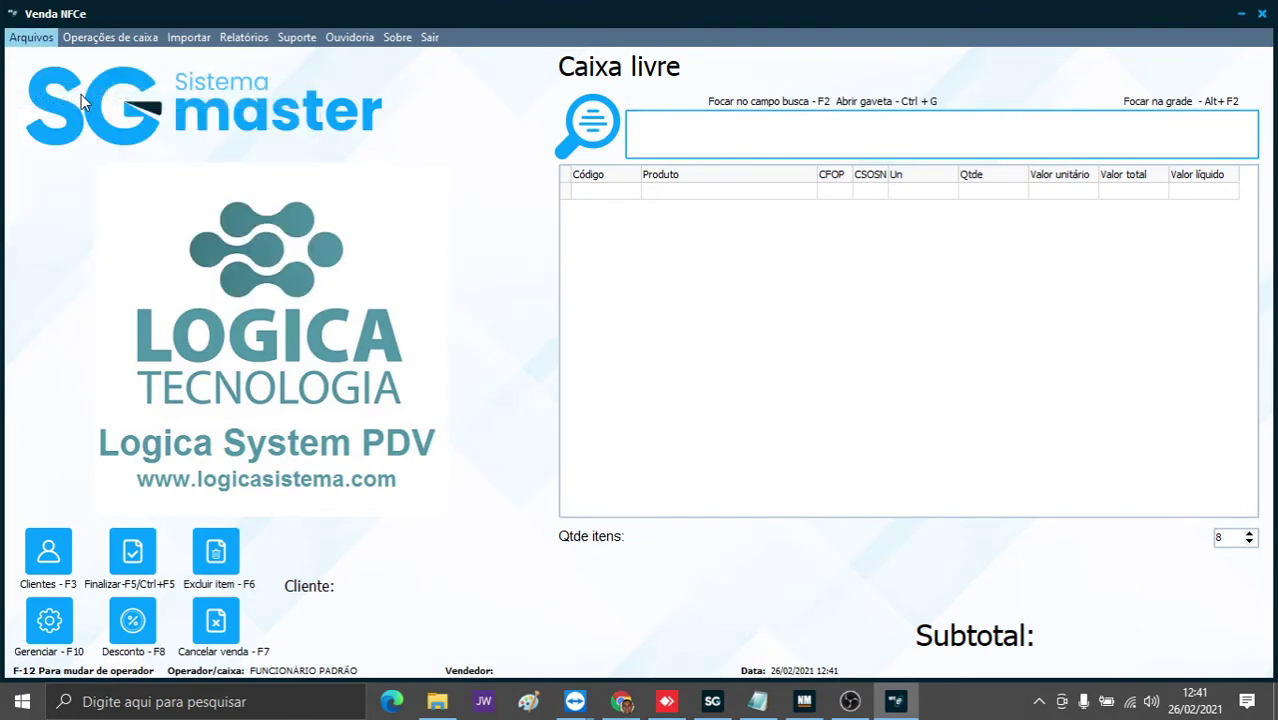
left_click(524, 133)
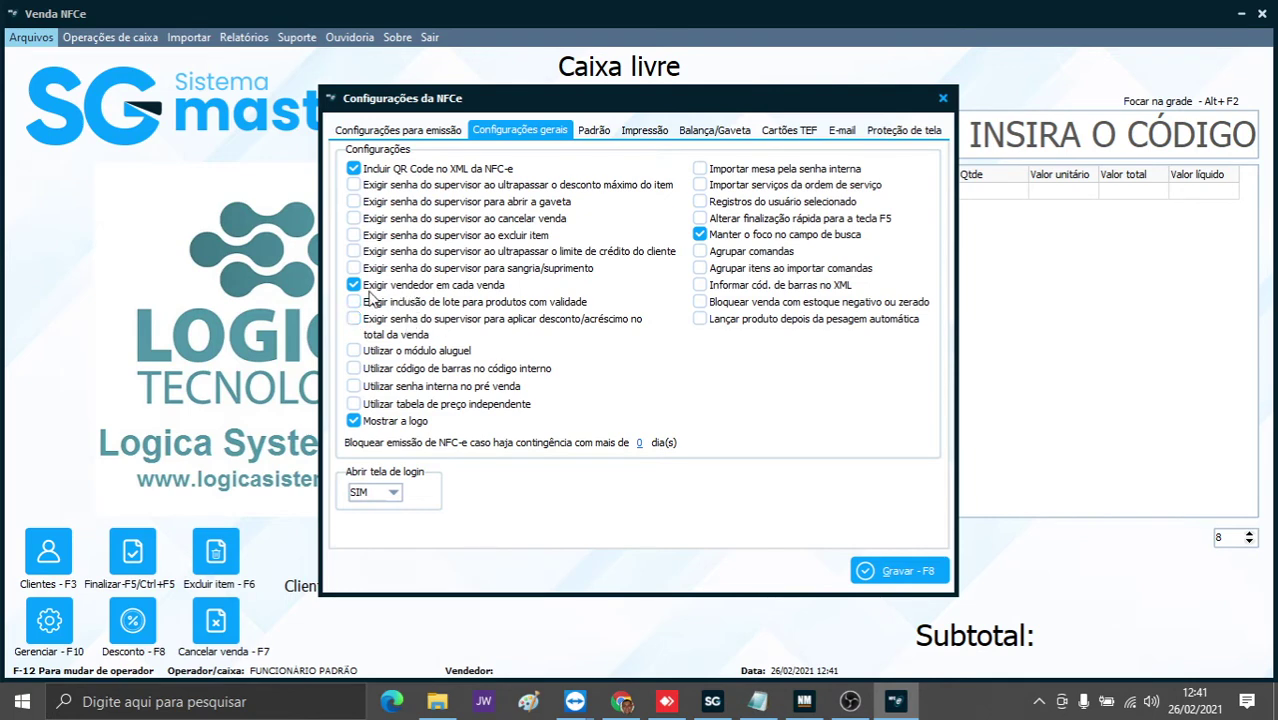
left_click(922, 574)
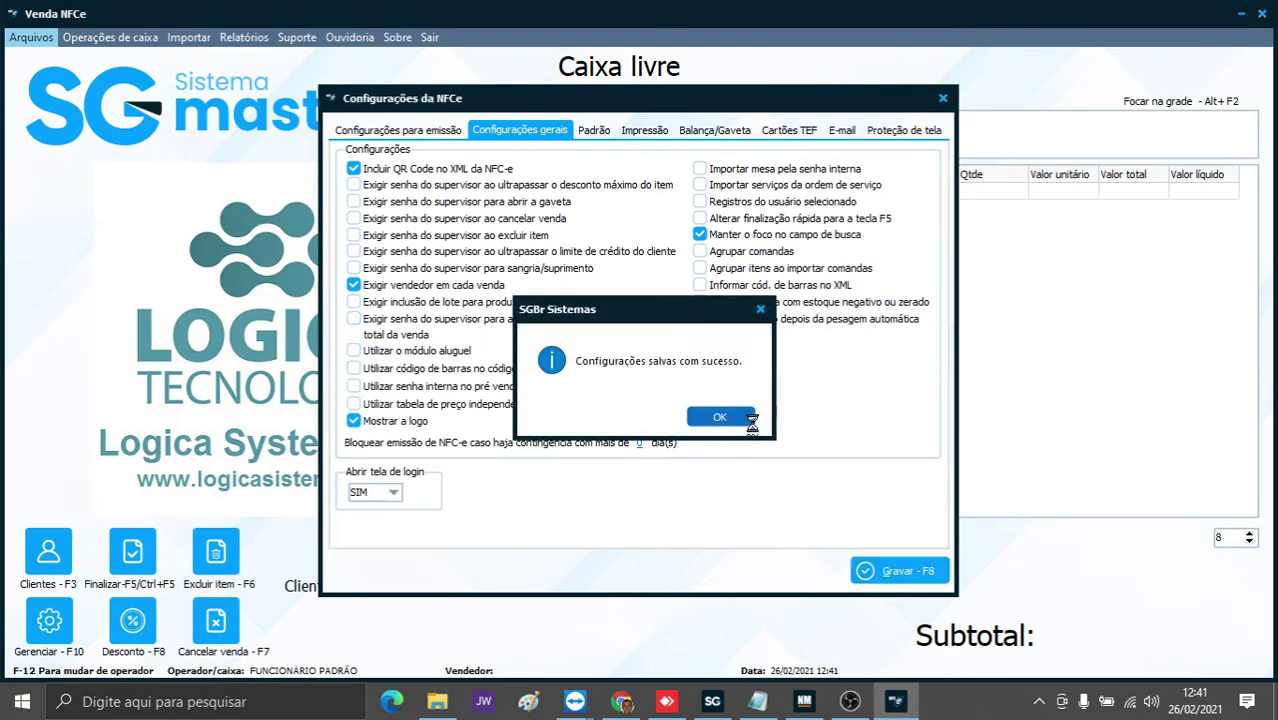
left_click(745, 414)
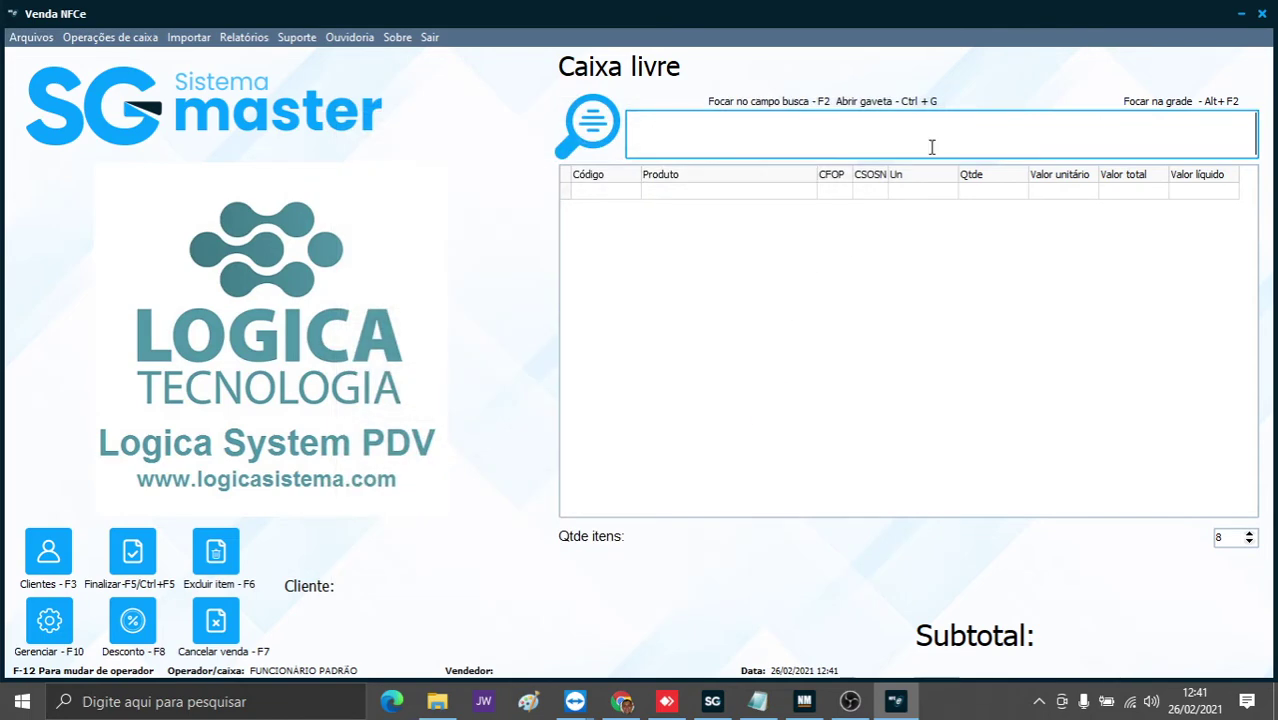
Confirm 'Exigir vendedor em cada venda' is enabled in Certo MEI's Nota manual permissions, then close.
left_click(806, 698)
left_click(31, 37)
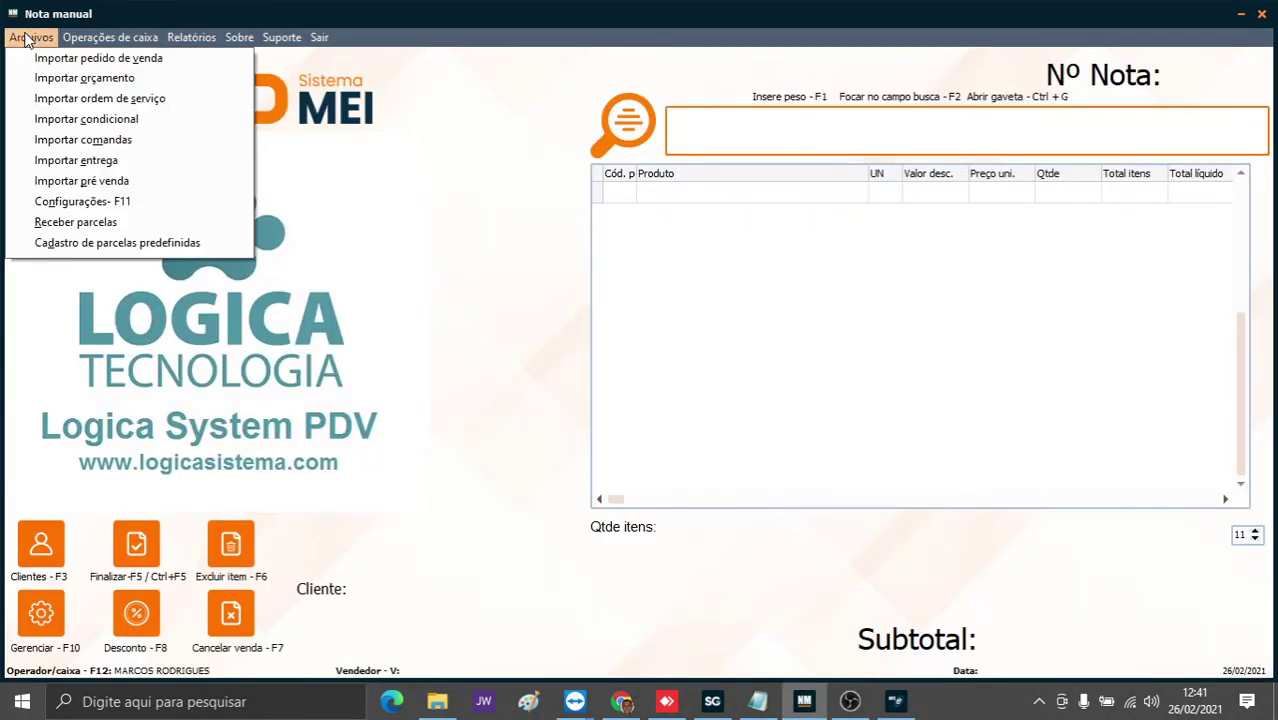
left_click(84, 204)
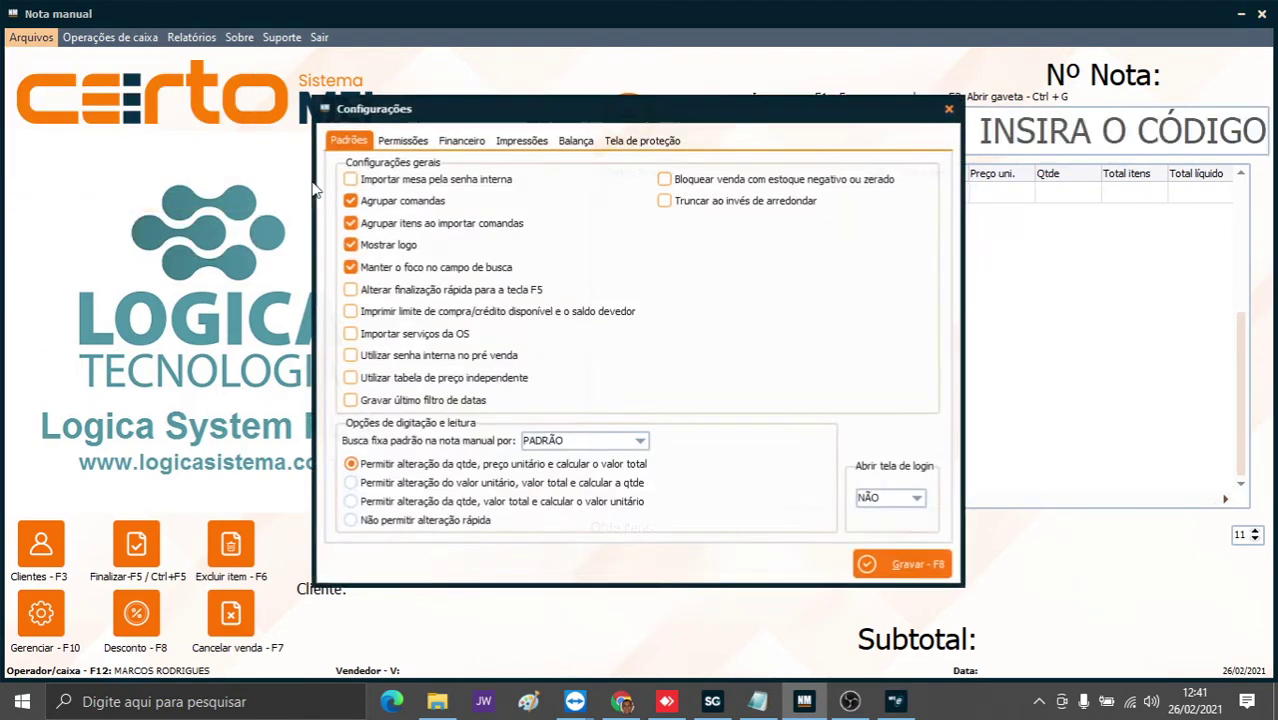
left_click(405, 142)
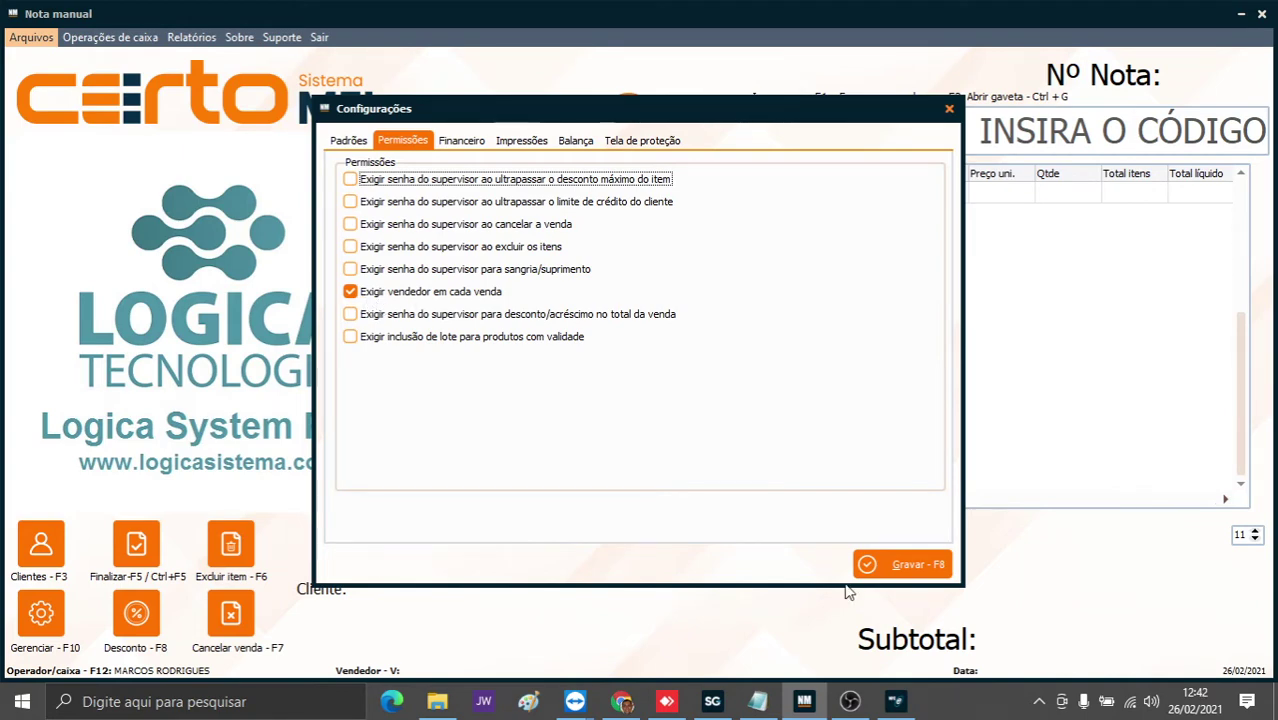
left_click(949, 110)
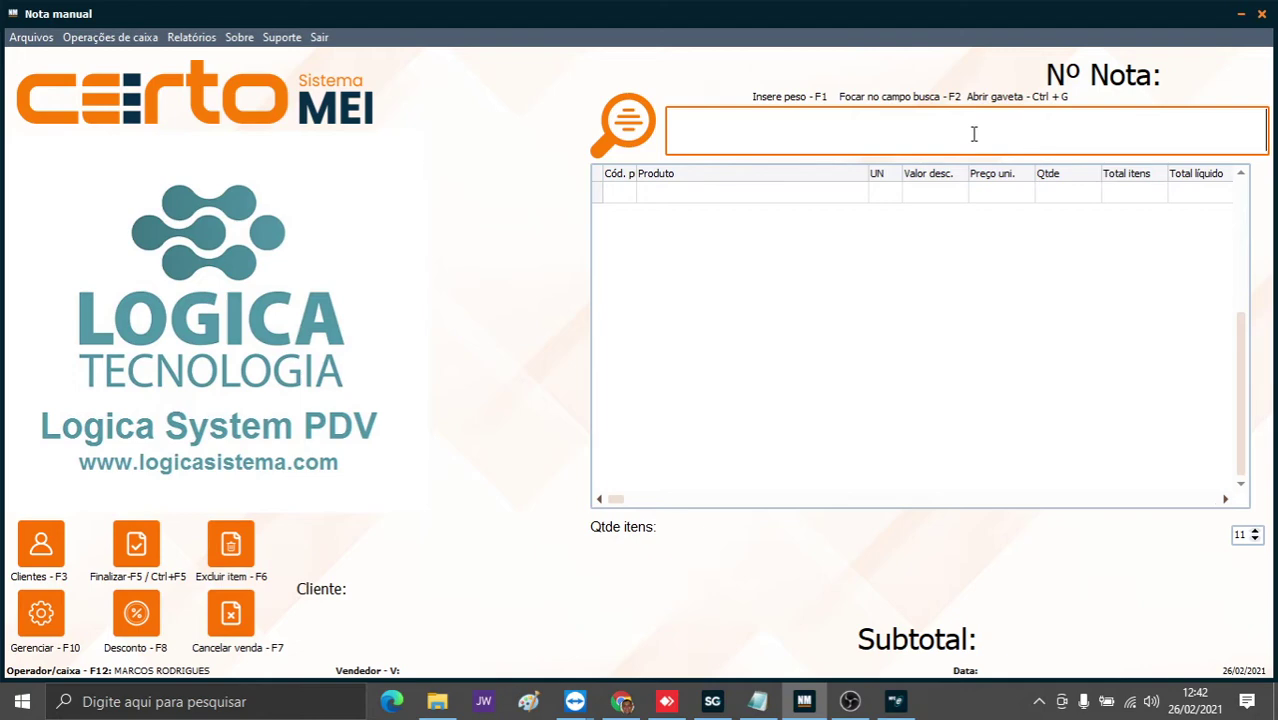
Sell seven DIVERSOS items (code 1) for a chosen seller, paying 73,50 cash on note 366.
type("1v")
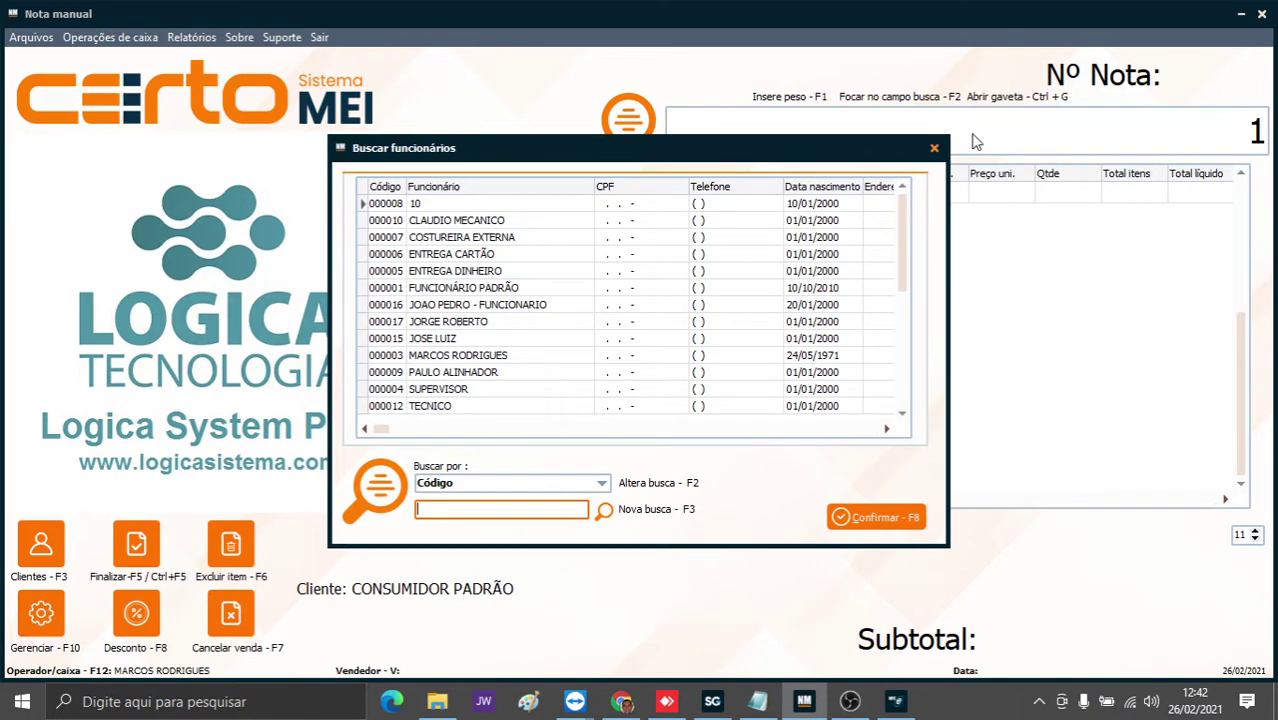
double_click(447, 325)
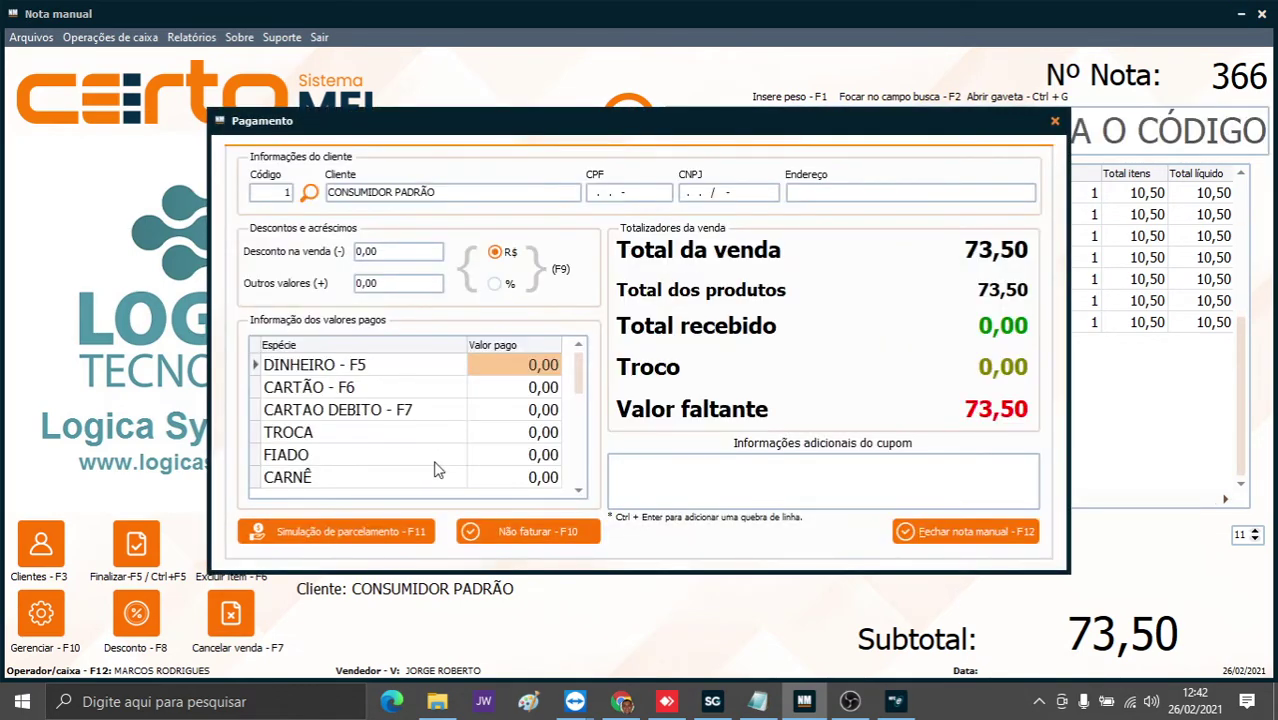
key("F12")
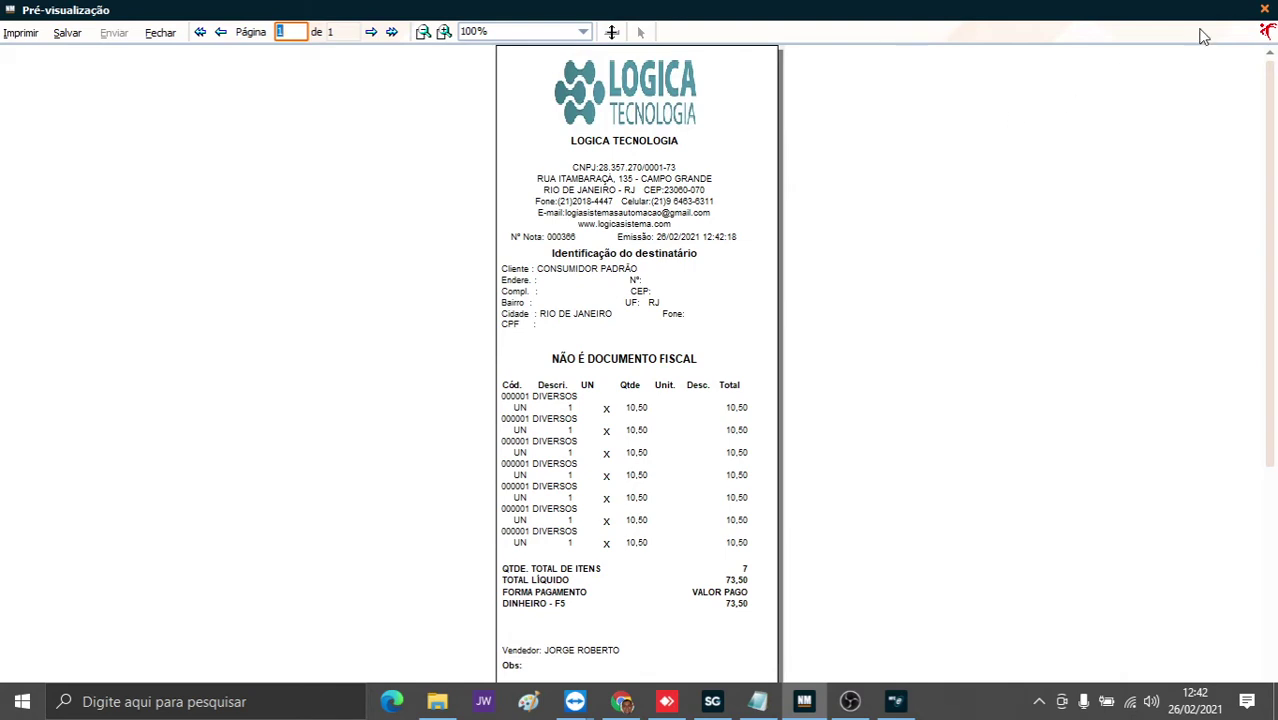
left_click(1264, 10)
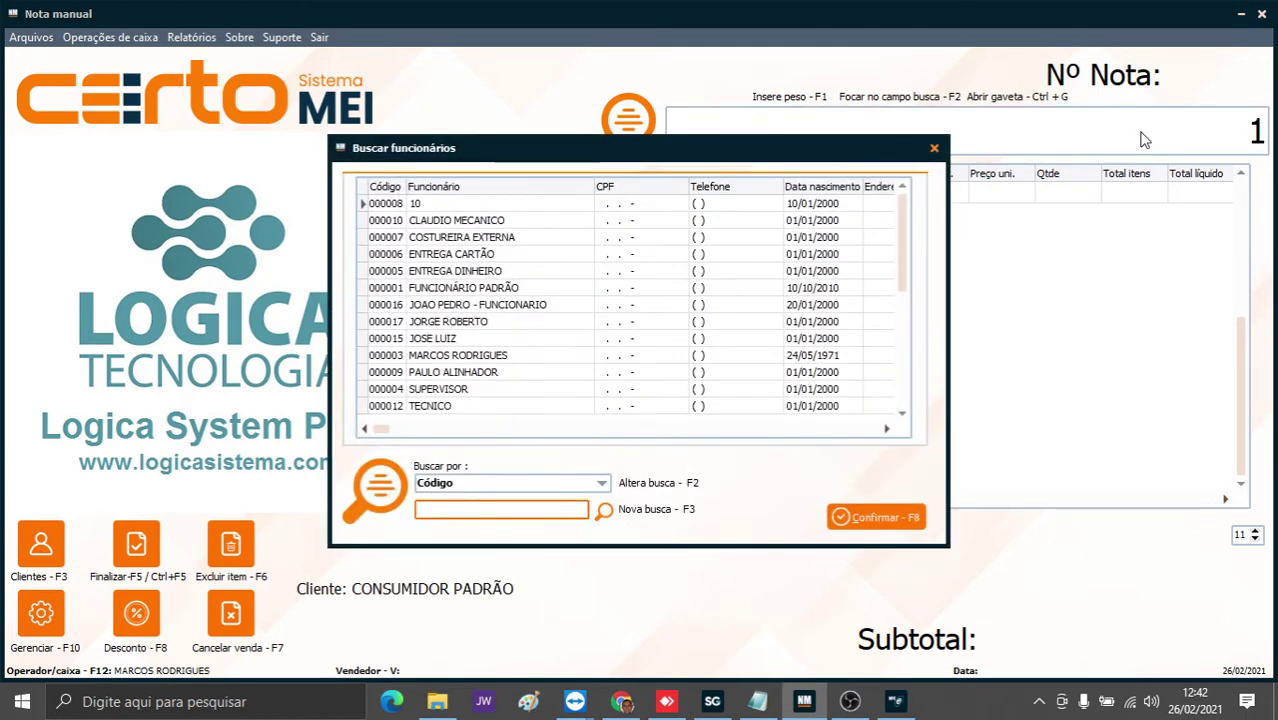
Sell five DIVERSOS items for another seller, paying 52,50 cash on note 367.
double_click(432, 358)
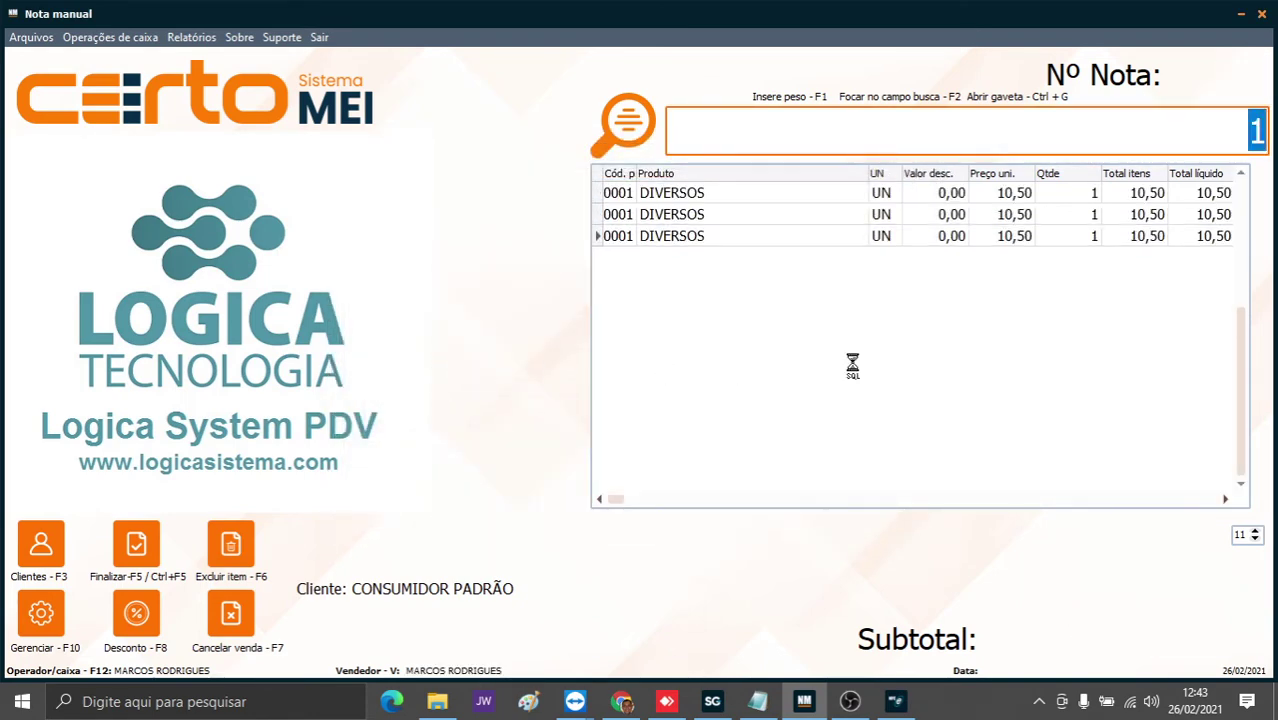
key("Return")
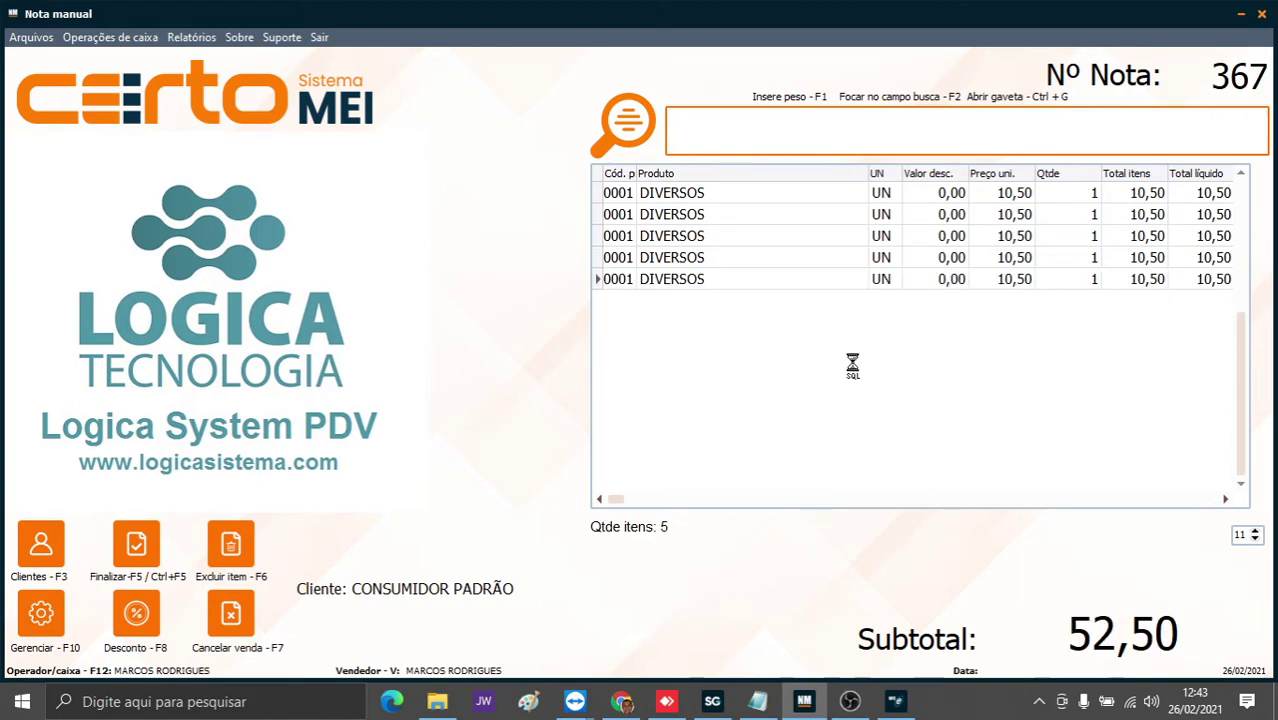
key("F5")
key("F12")
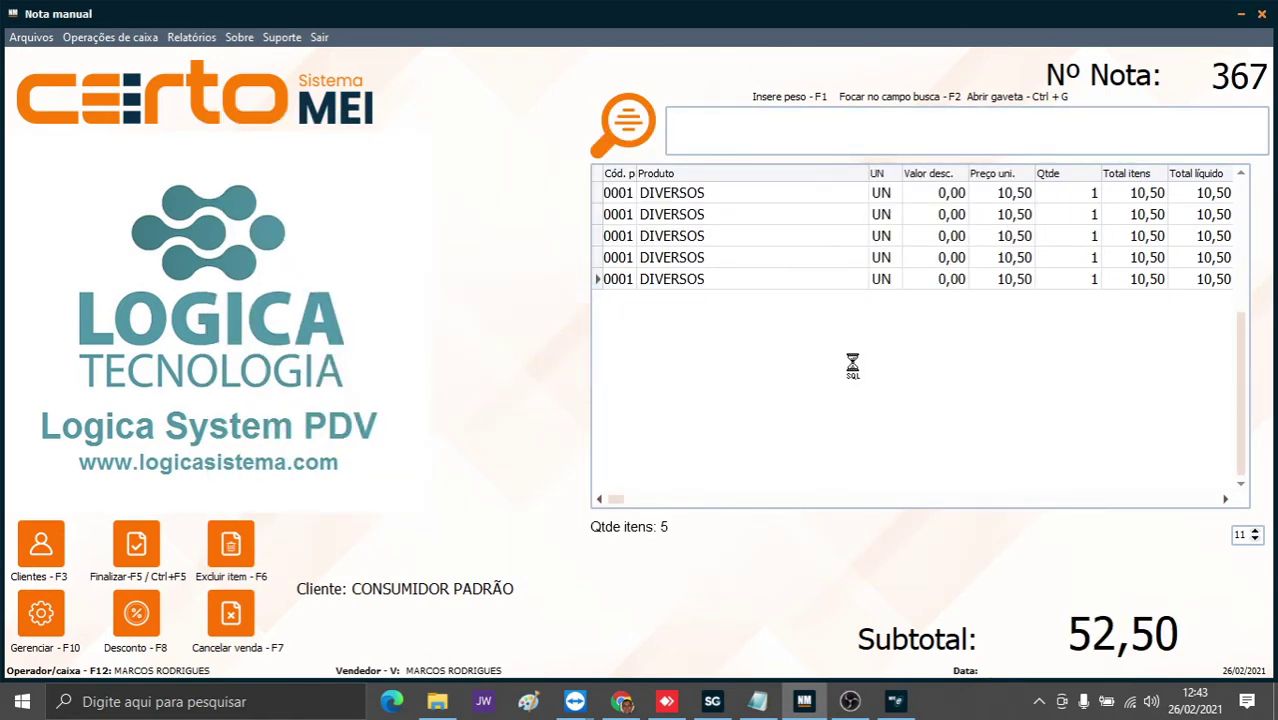
left_click(1264, 10)
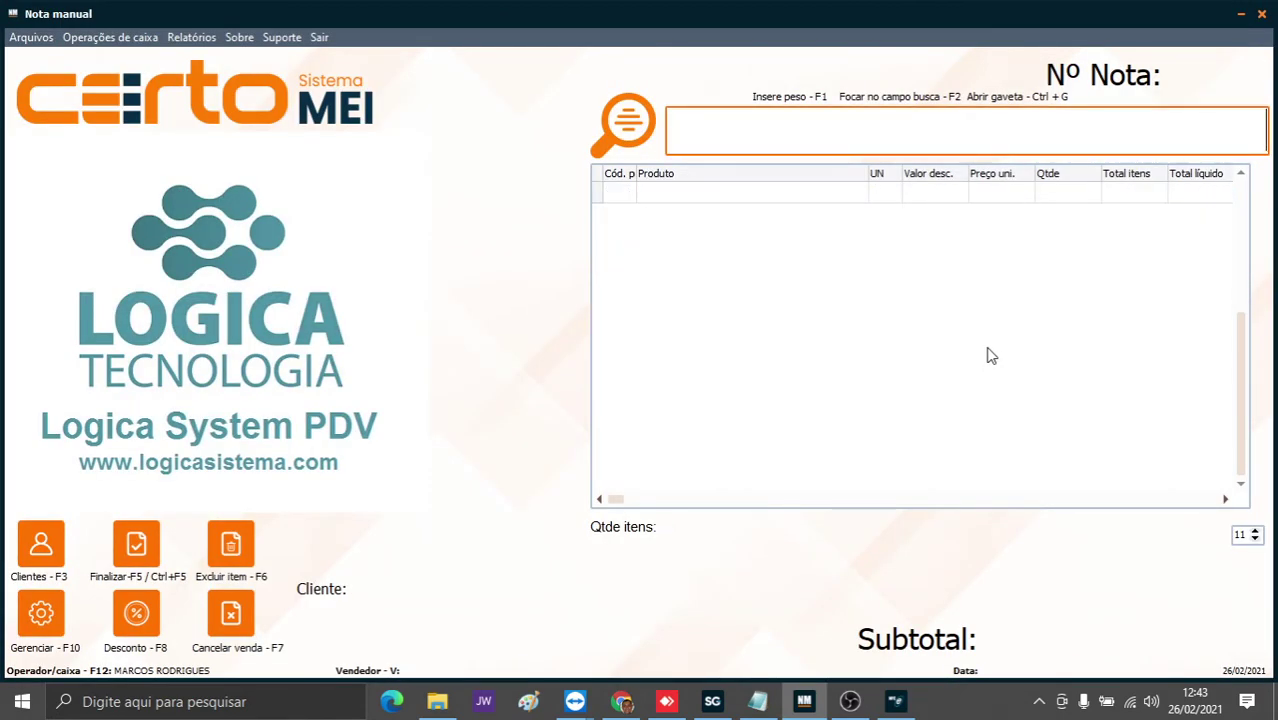
Return to SG Master and open the employees register.
left_click(712, 701)
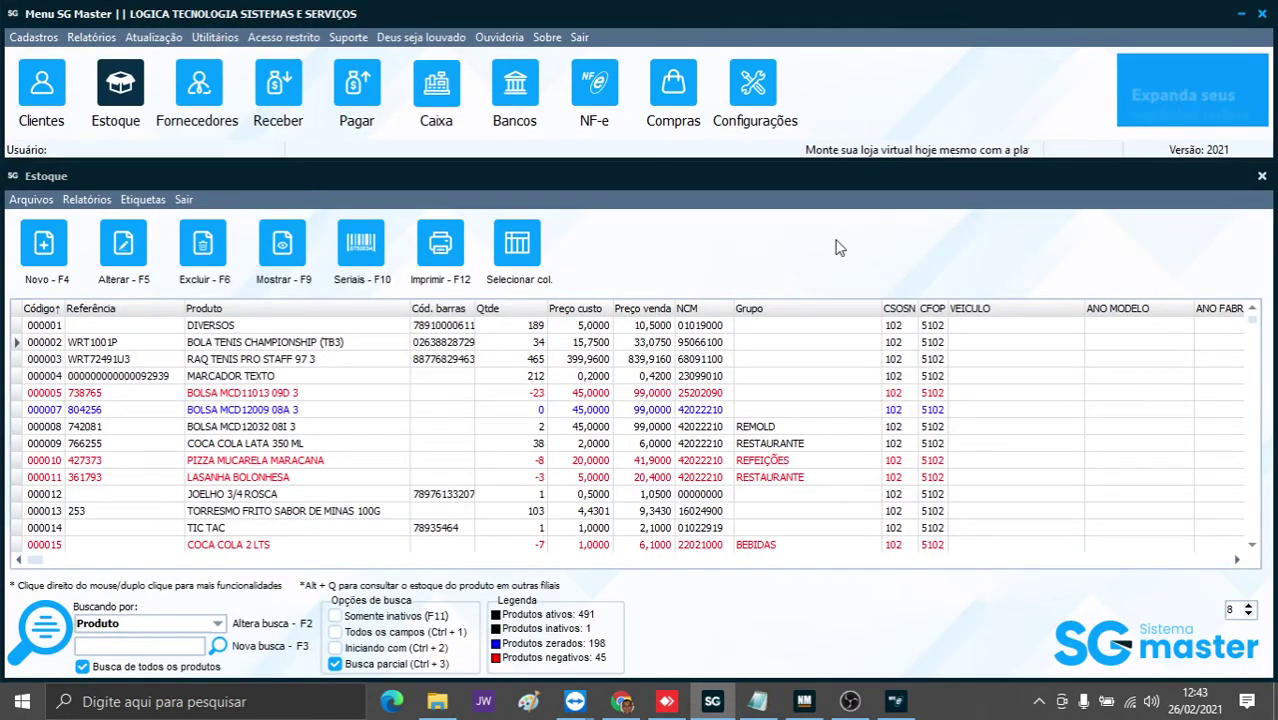
left_click(34, 38)
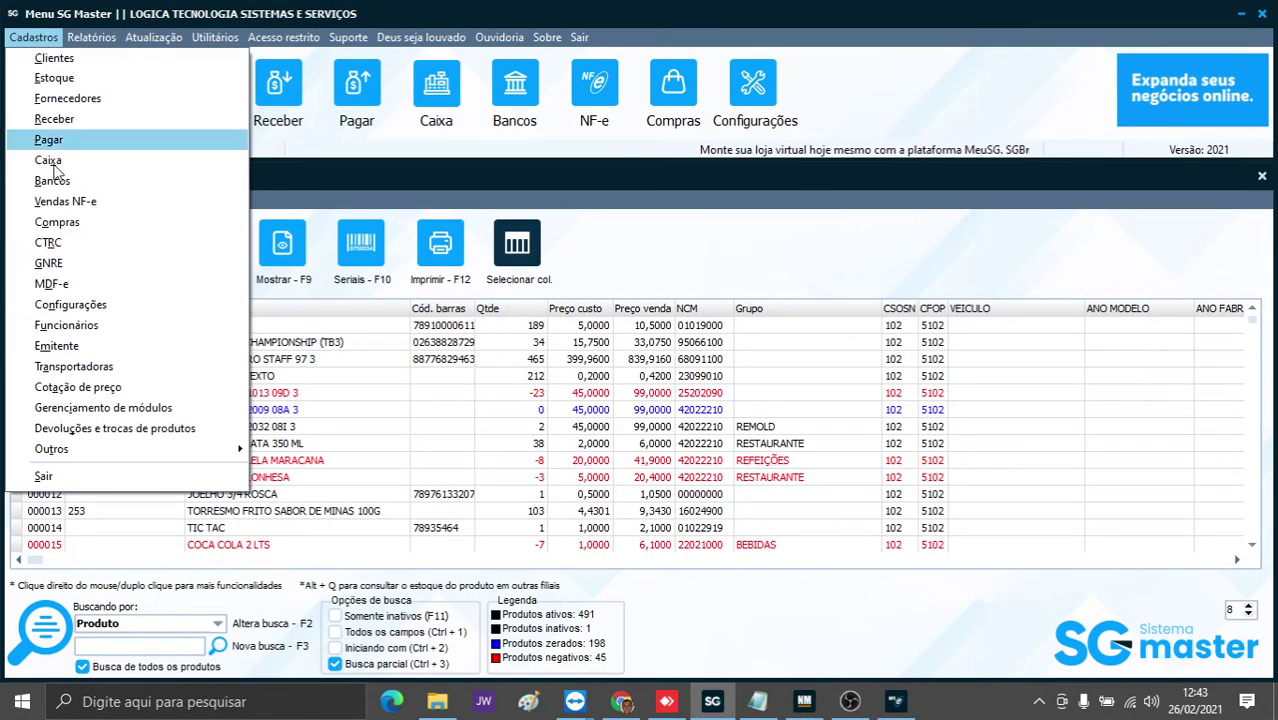
left_click(66, 325)
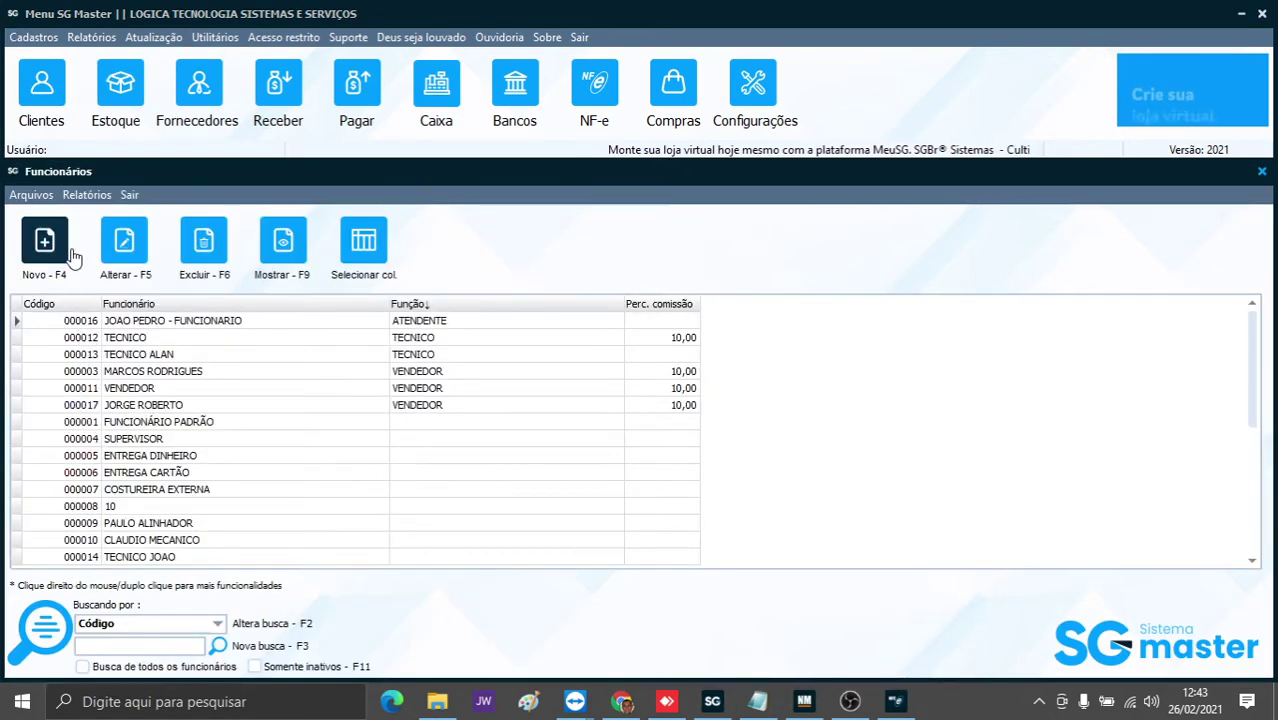
Generate the detailed sales ranking report for 01/02/2021 to 28/02/2021.
left_click(86, 195)
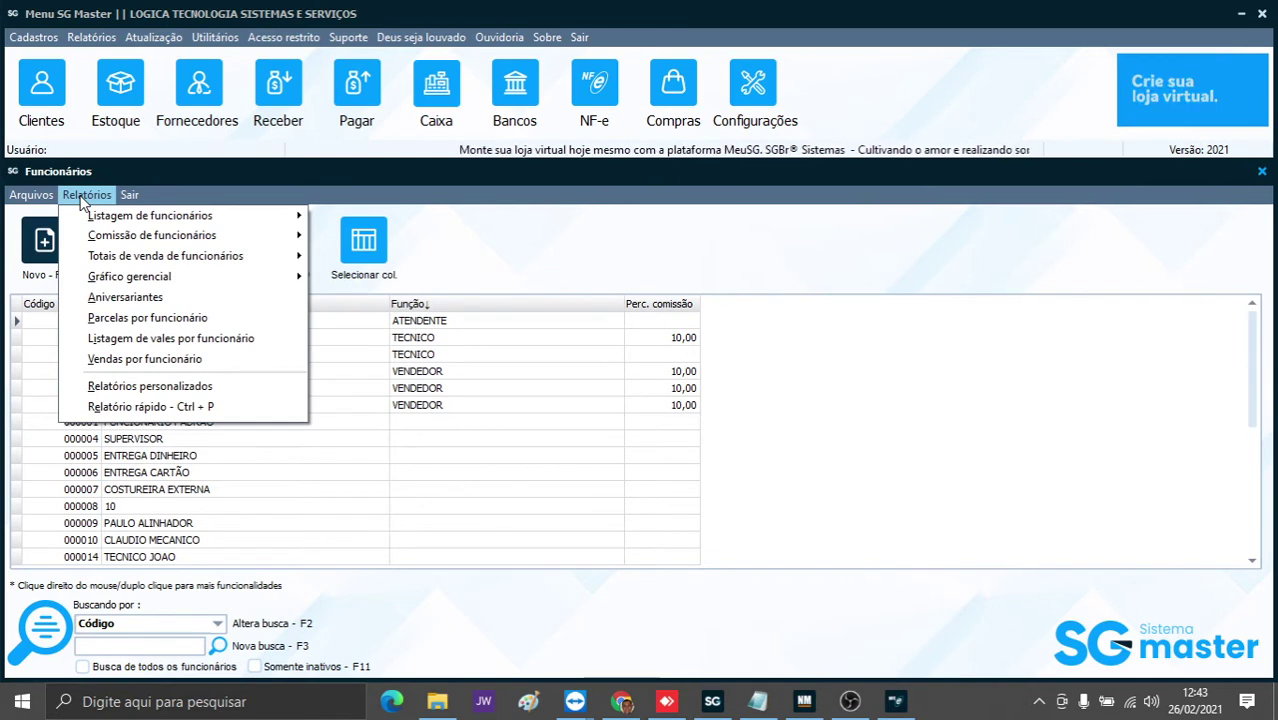
mouse_move(140, 257)
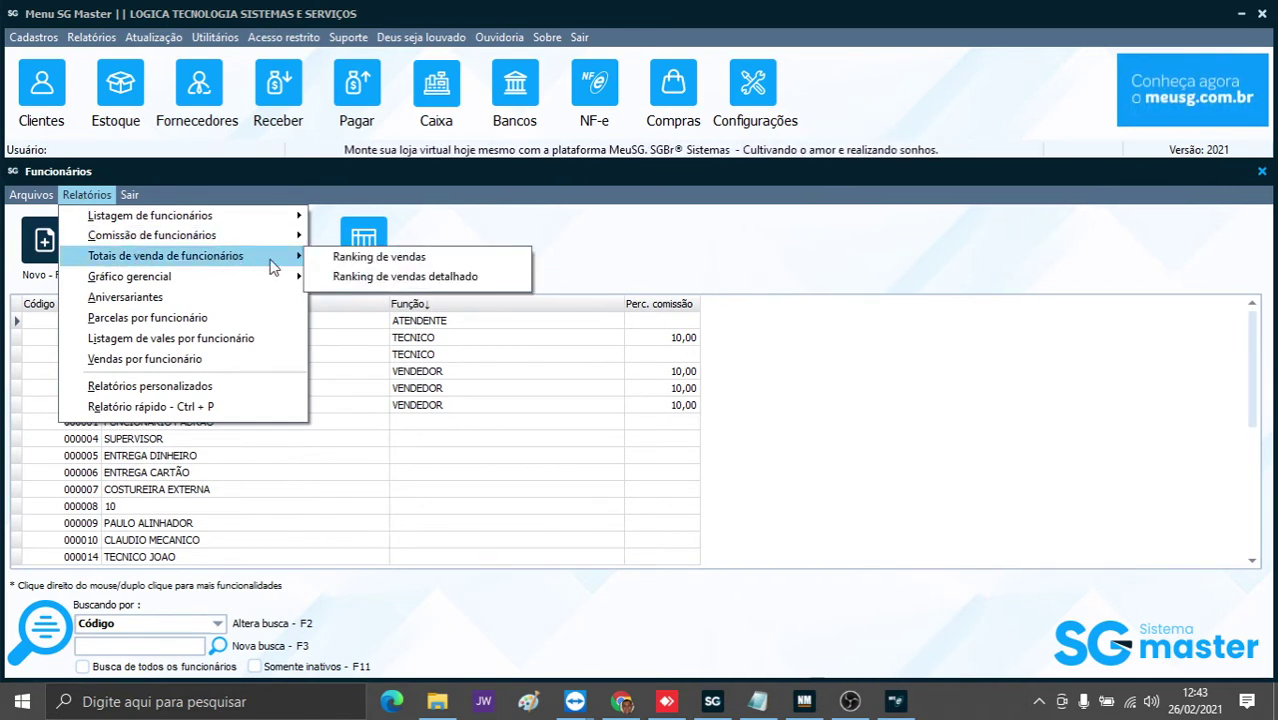
left_click(384, 285)
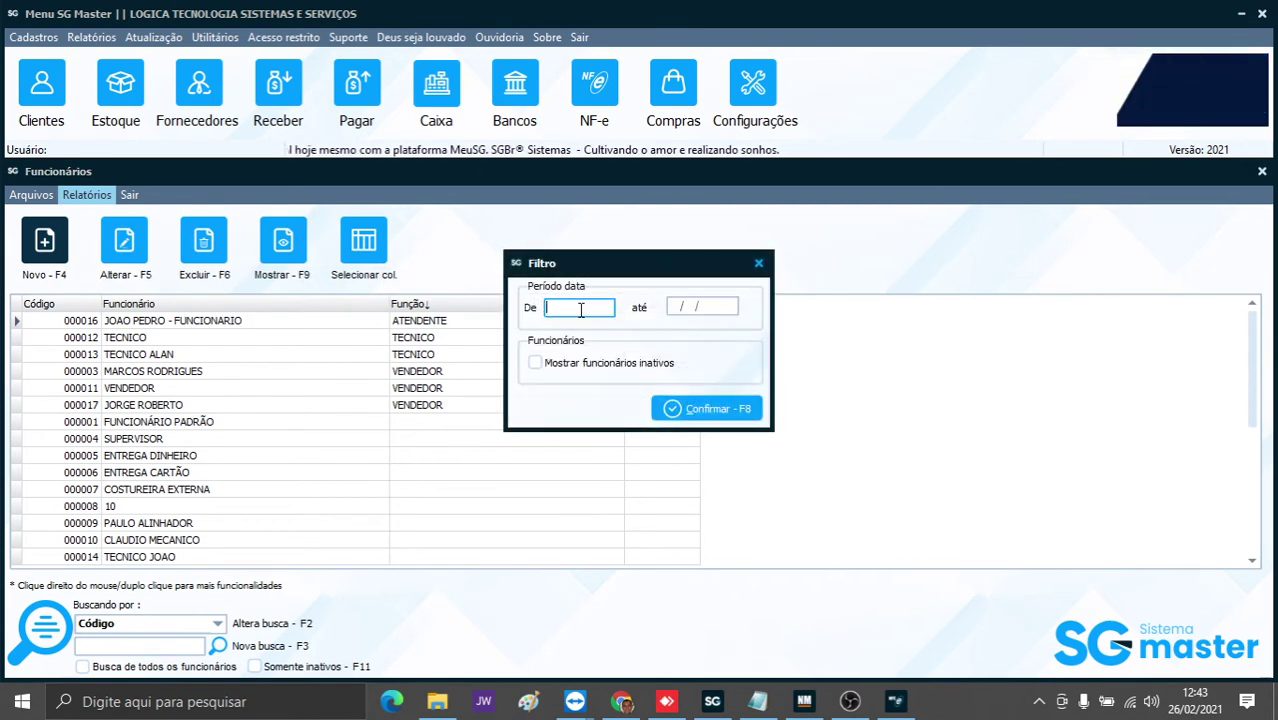
type("01/")
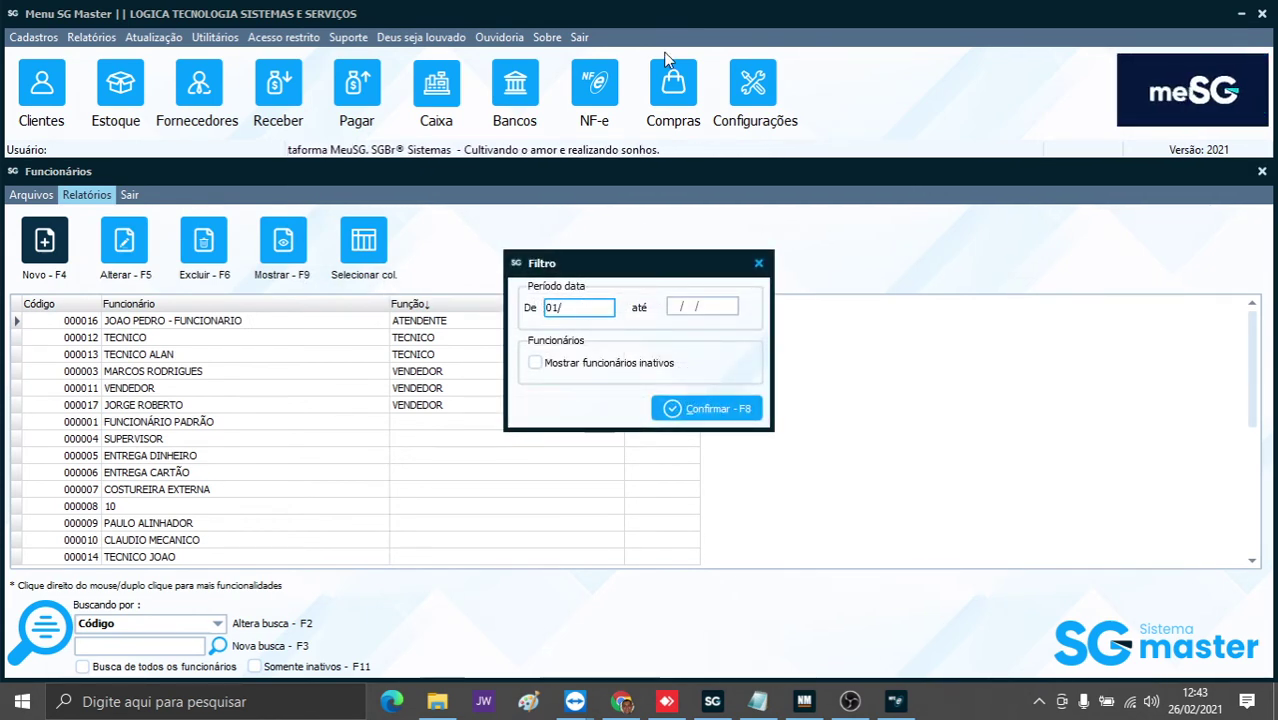
type("02/2021")
key("Tab")
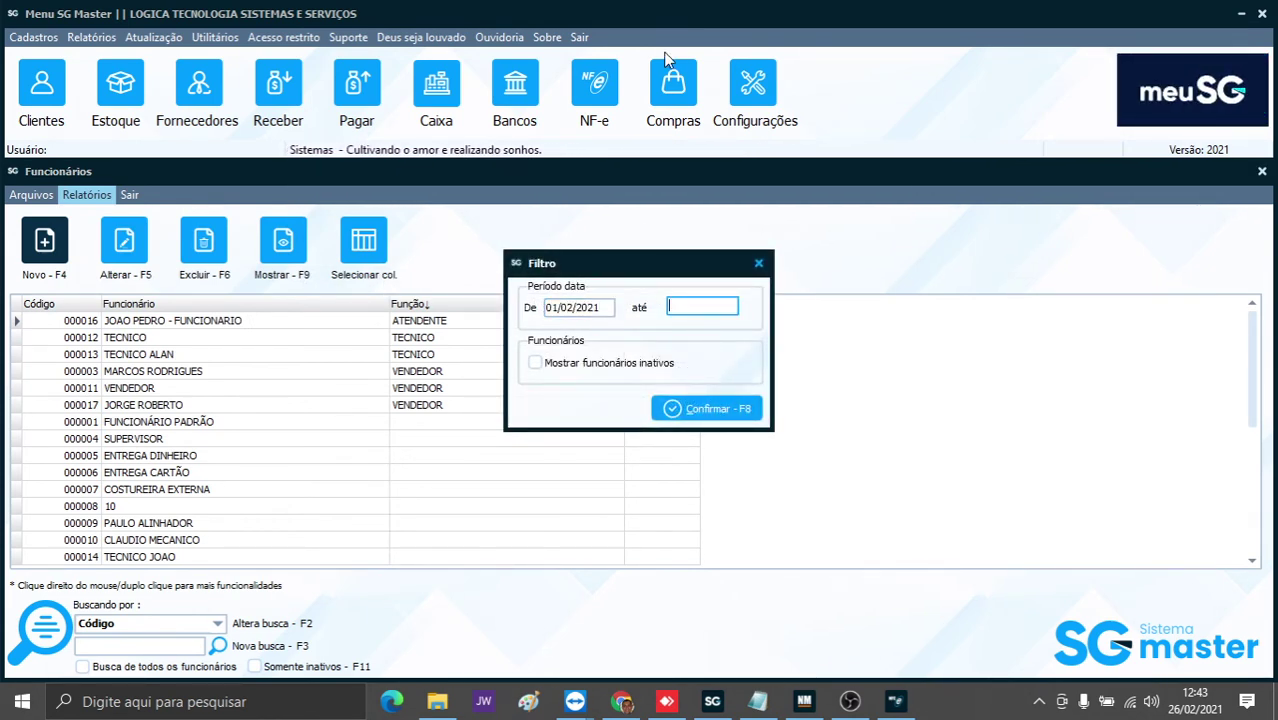
type("28/02/2021")
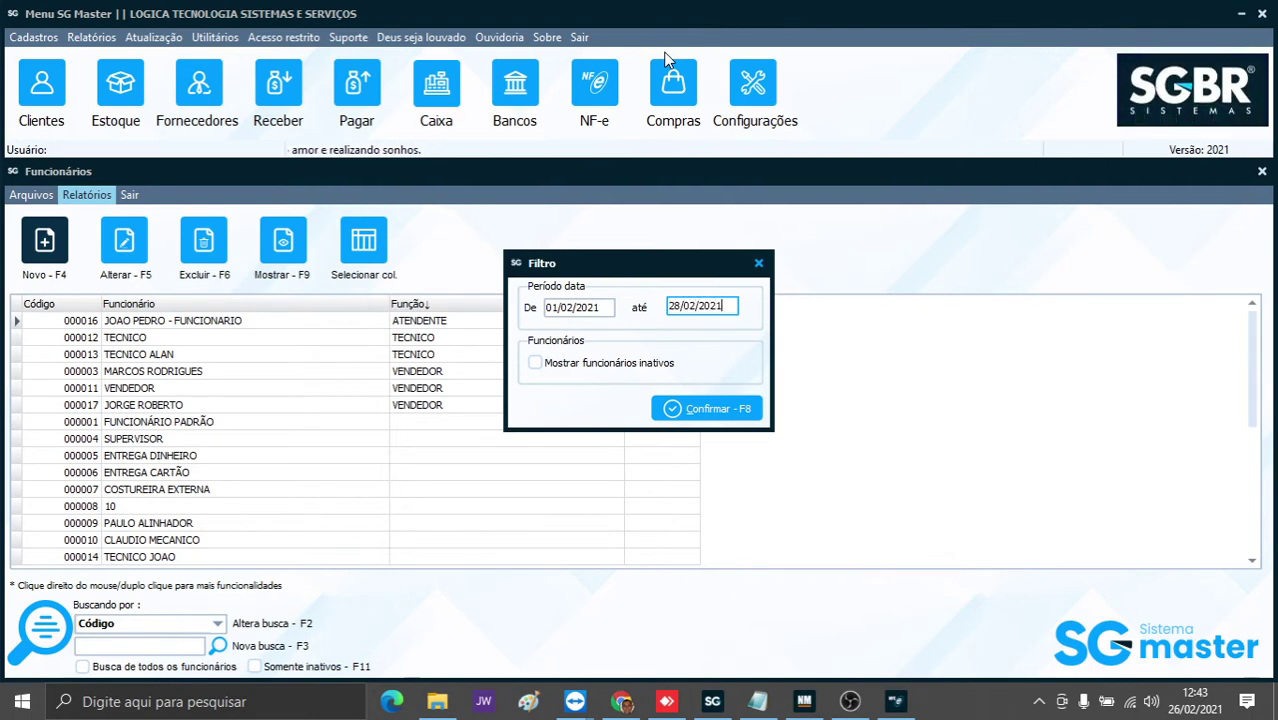
left_click(706, 404)
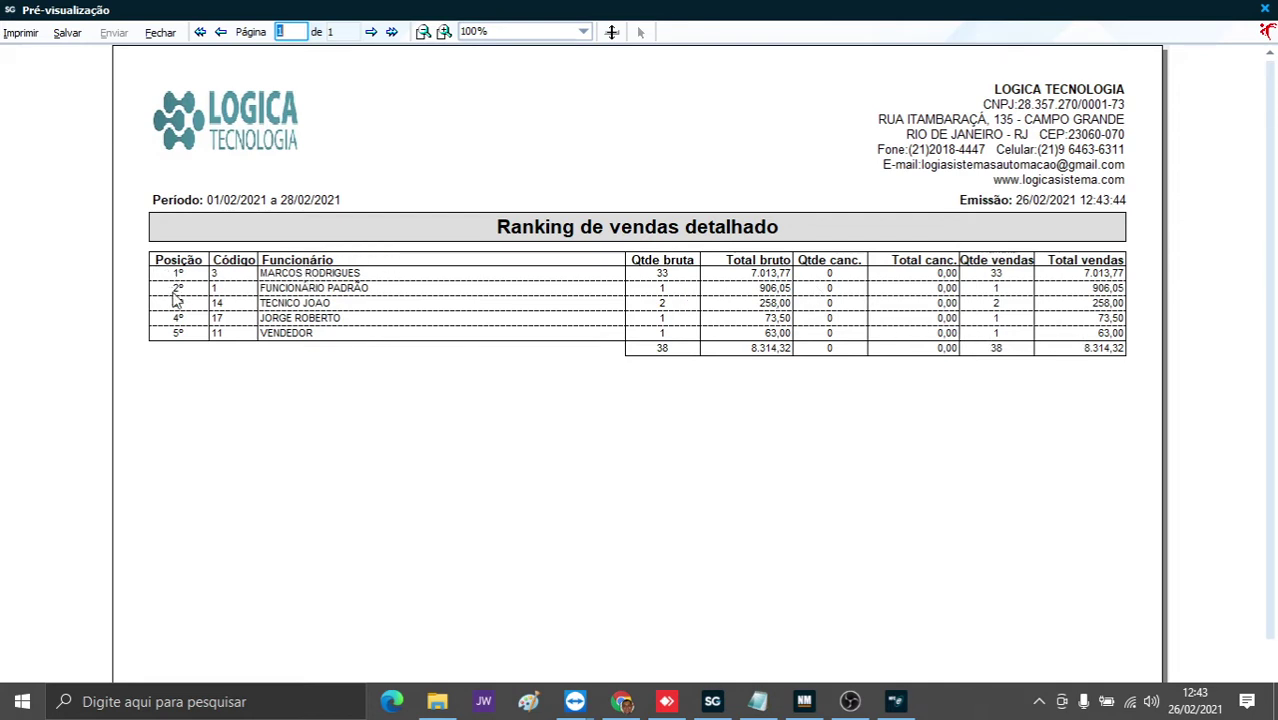
Zoom the detailed ranking preview to 120%, then close the Pré-visualização window.
left_click(445, 32)
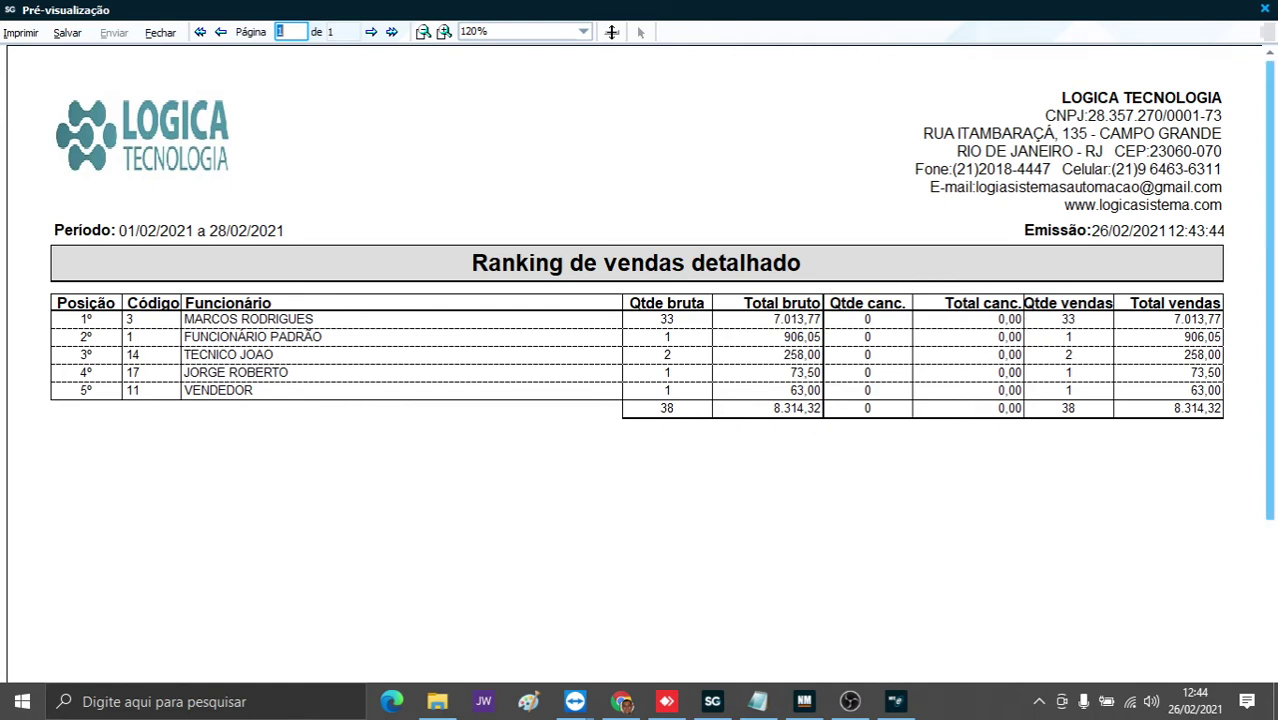
left_click(1266, 10)
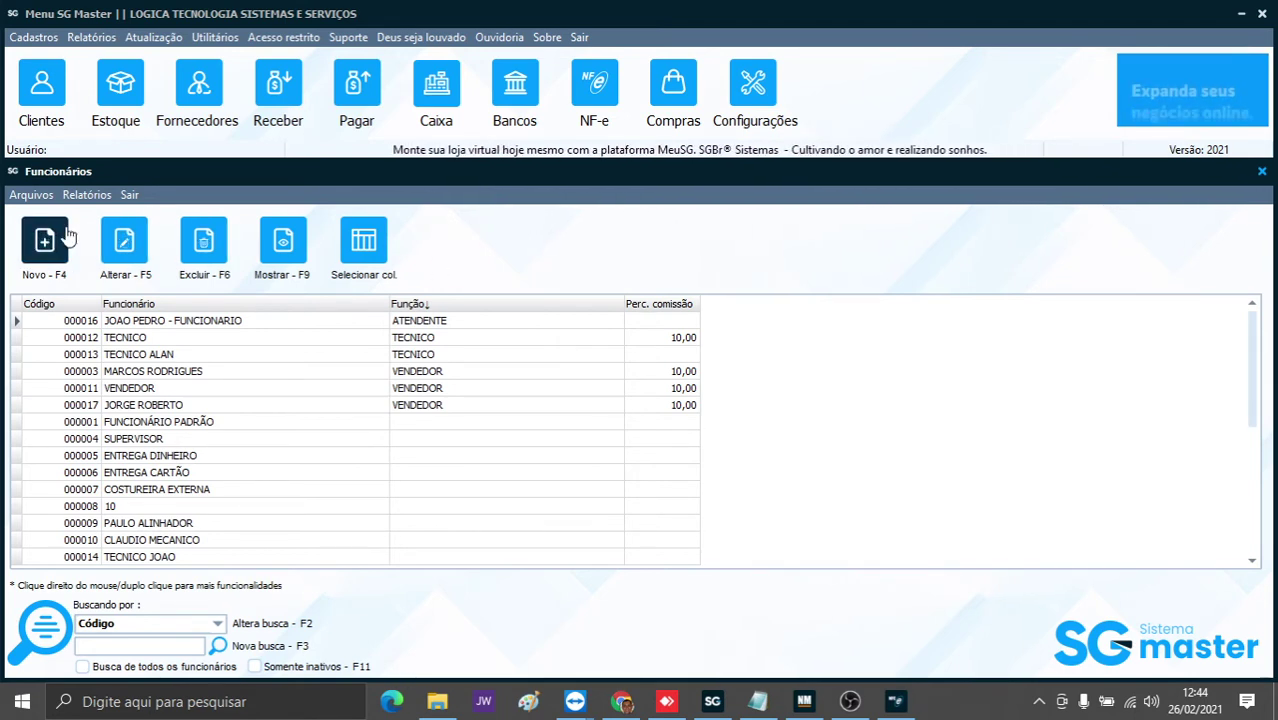
Run the simple Ranking de vendas report for 01/02/2021 to 28/02/2021.
left_click(87, 195)
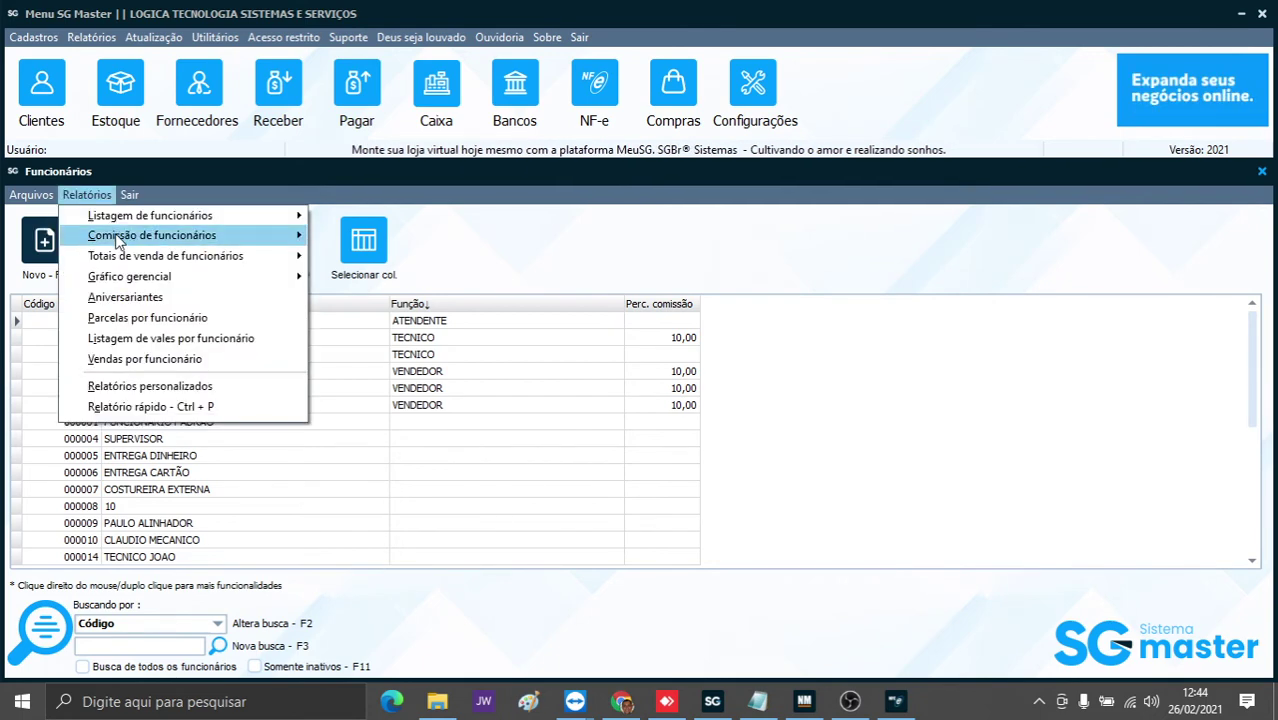
mouse_move(285, 257)
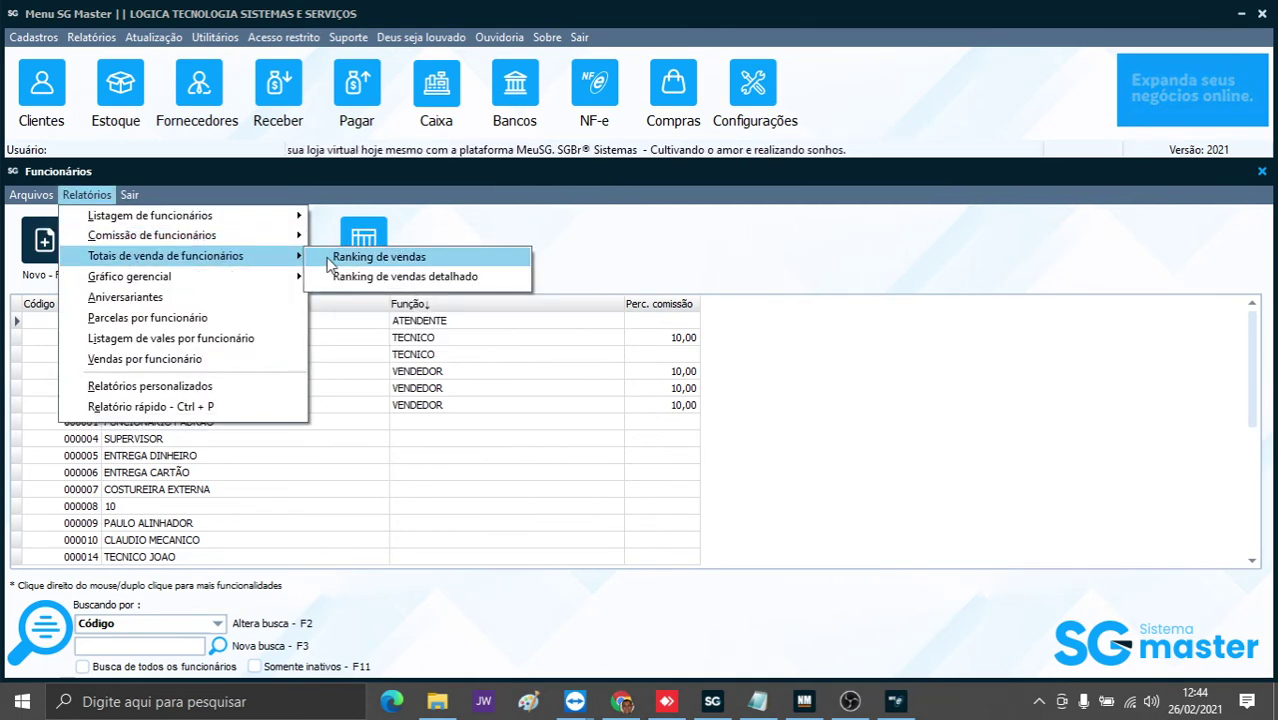
left_click(360, 257)
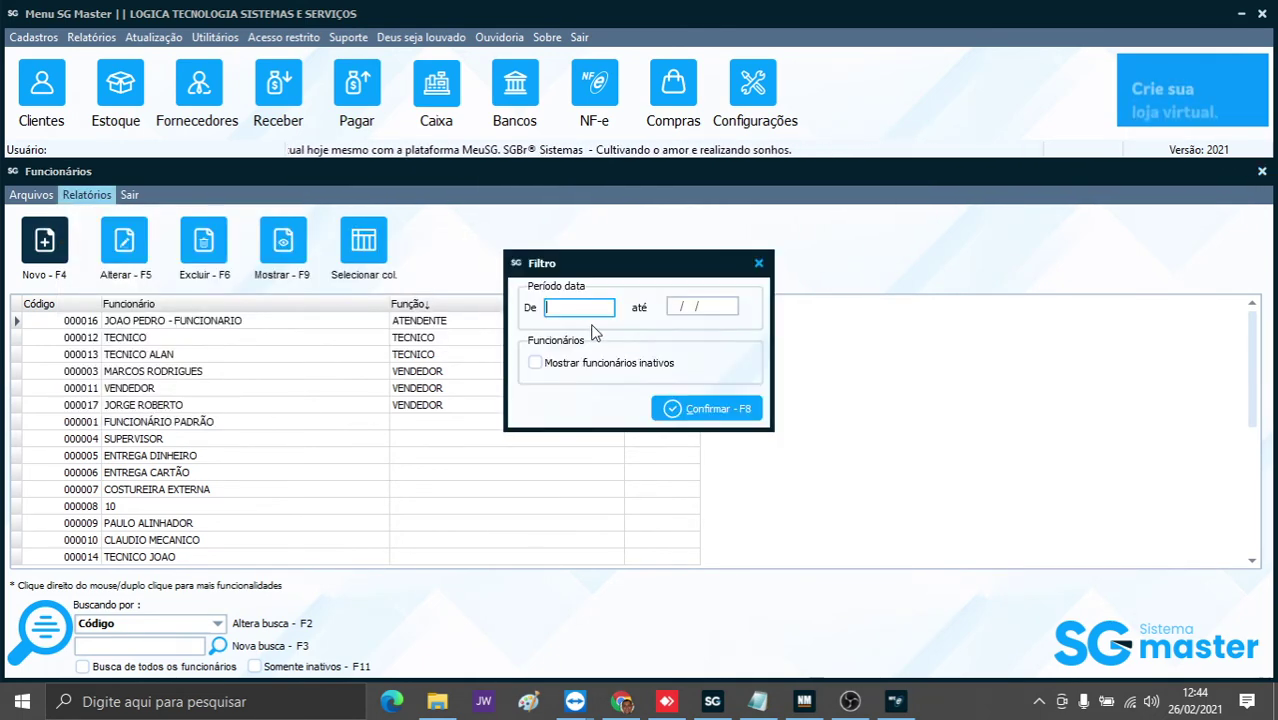
type("01022021")
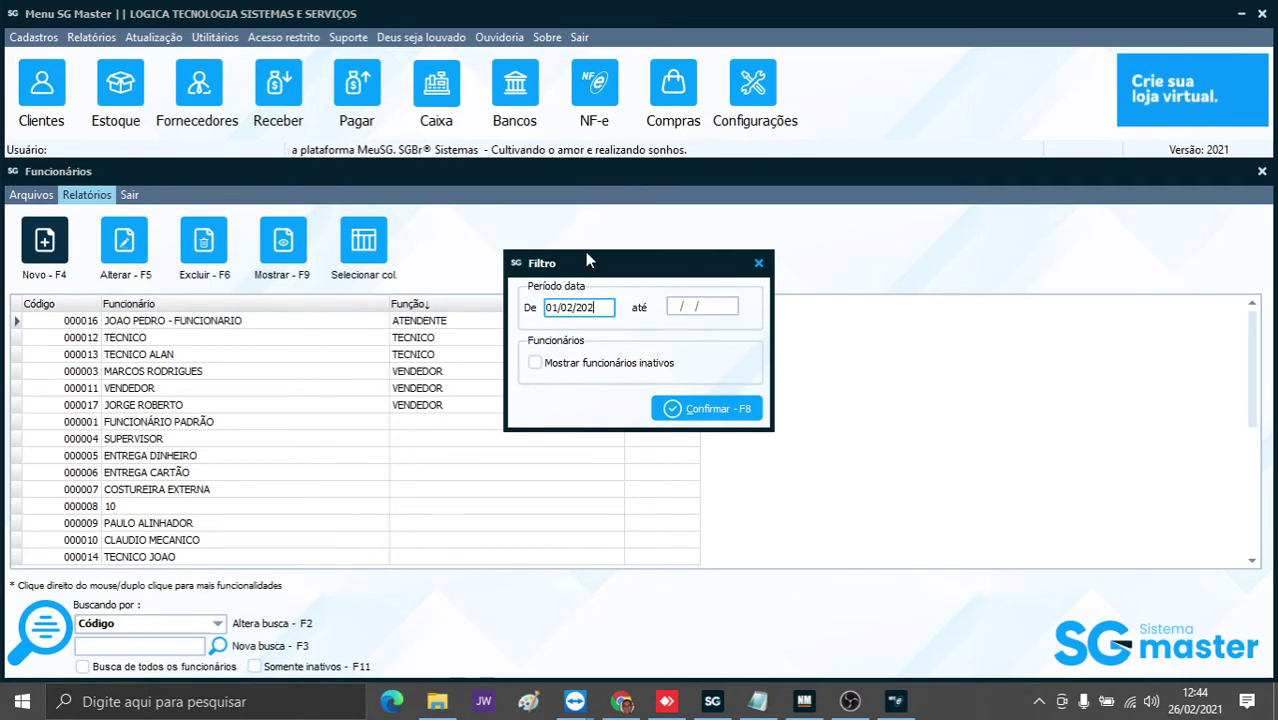
key("Tab")
type("2802")
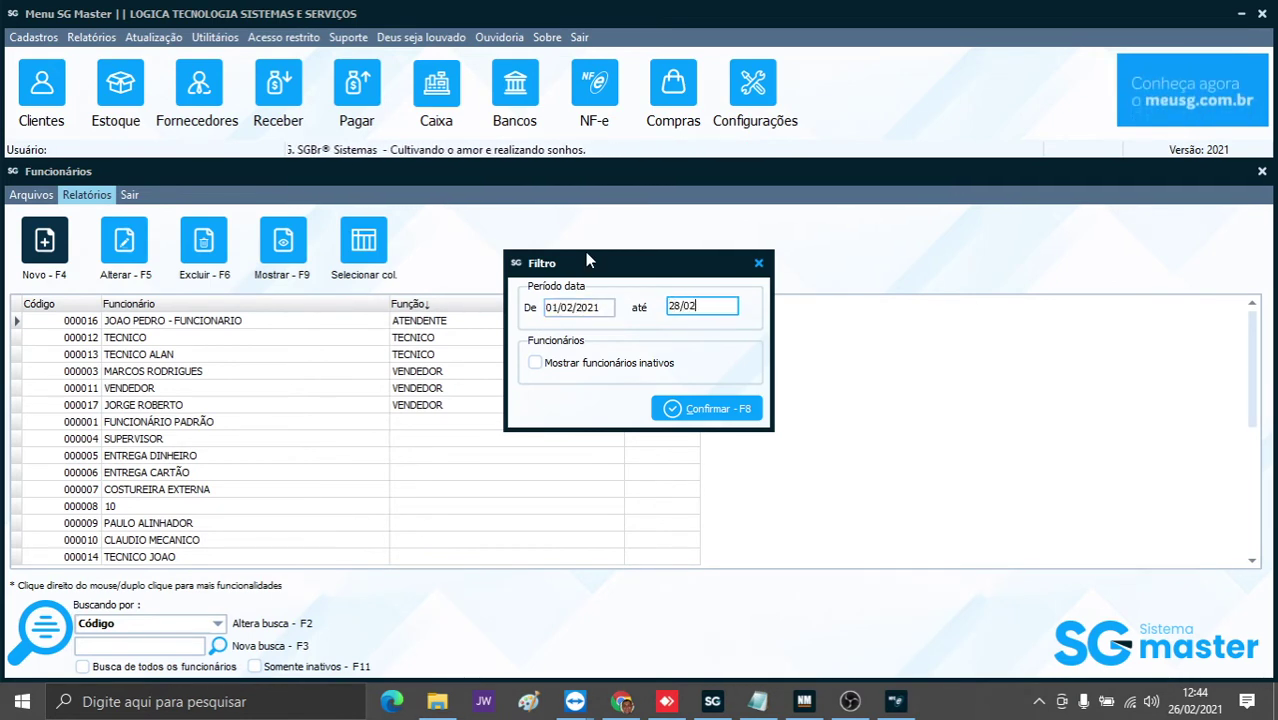
type("2021")
left_click(731, 400)
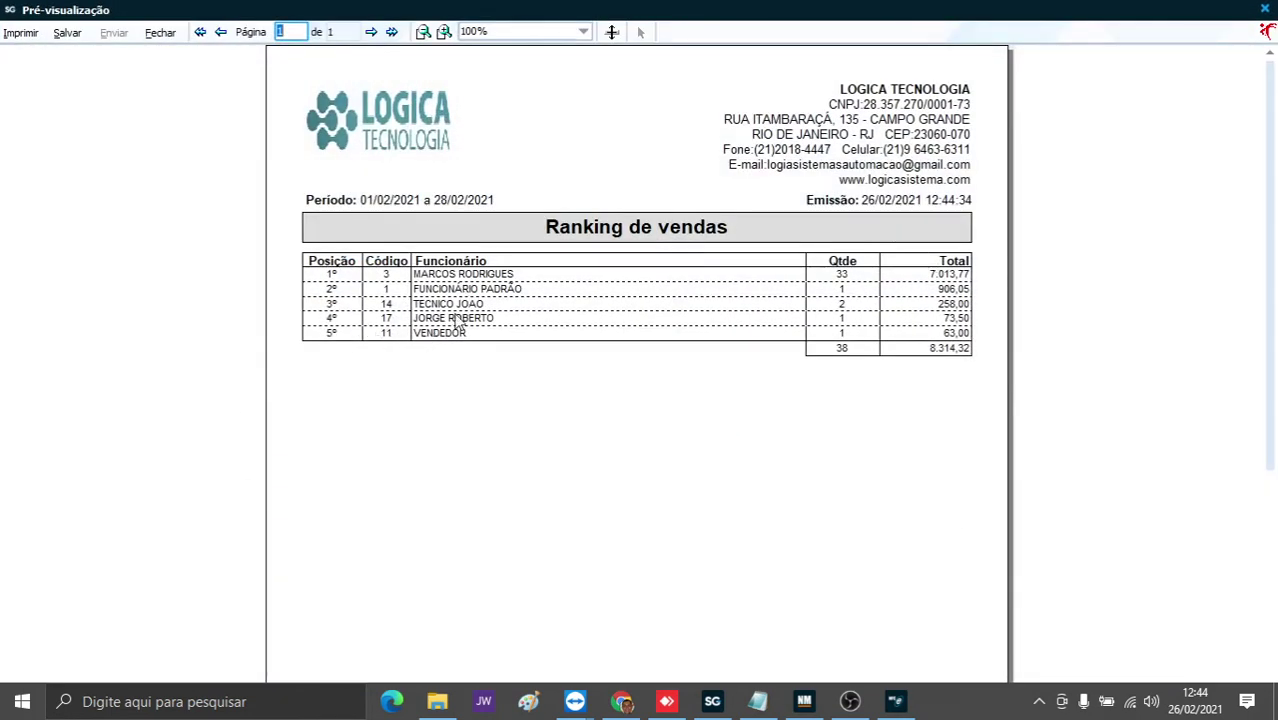
Zoom the ranking preview to 140%, close it, and reopen the employee reports list.
left_click(445, 32)
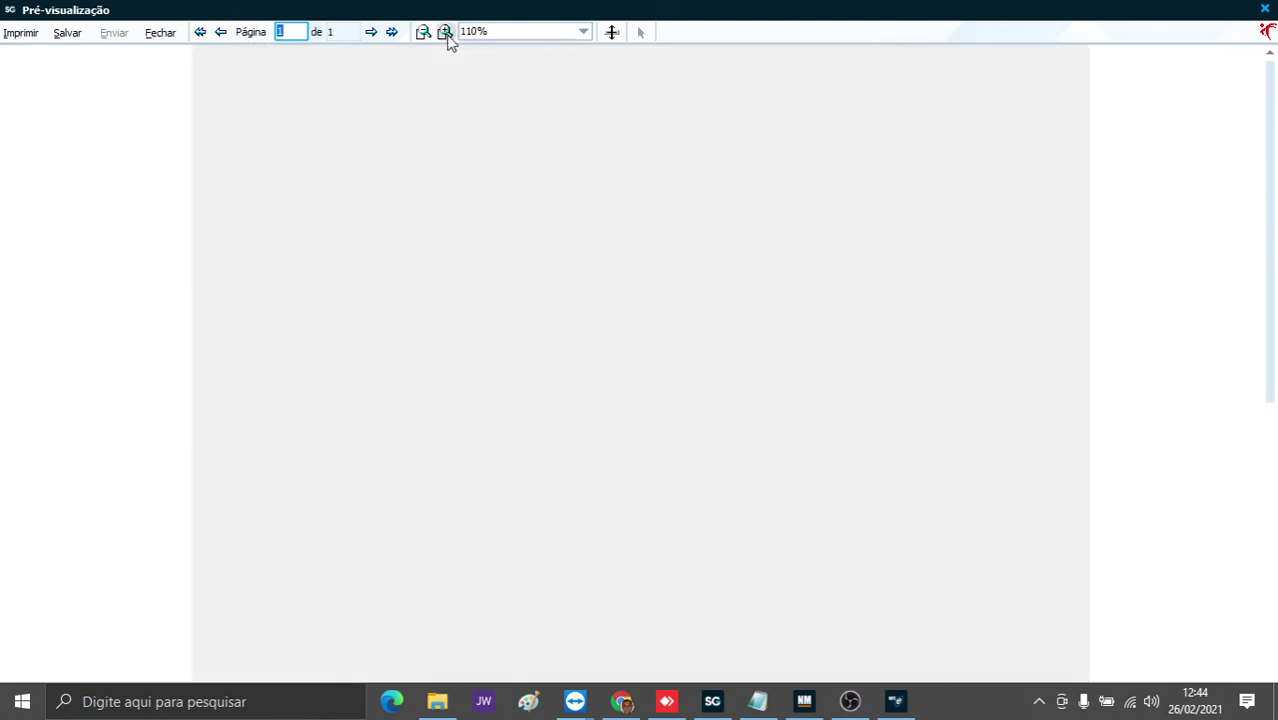
left_click(445, 32)
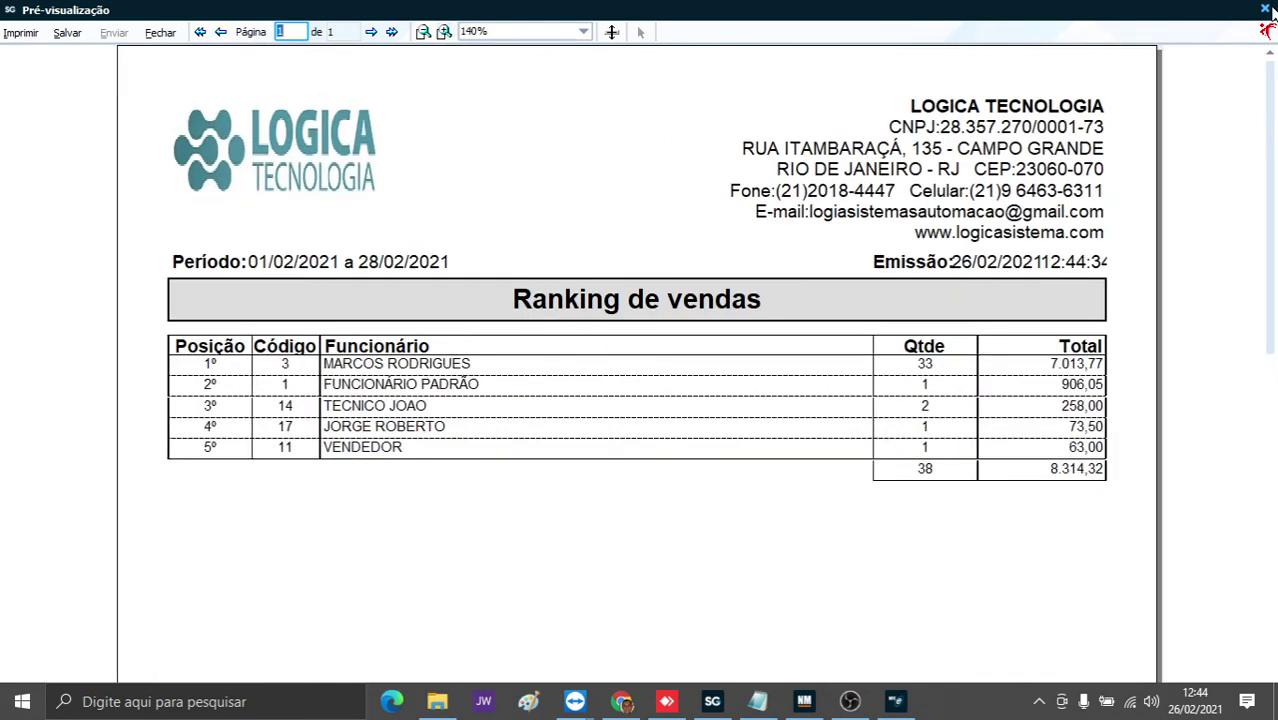
left_click(1265, 10)
left_click(86, 195)
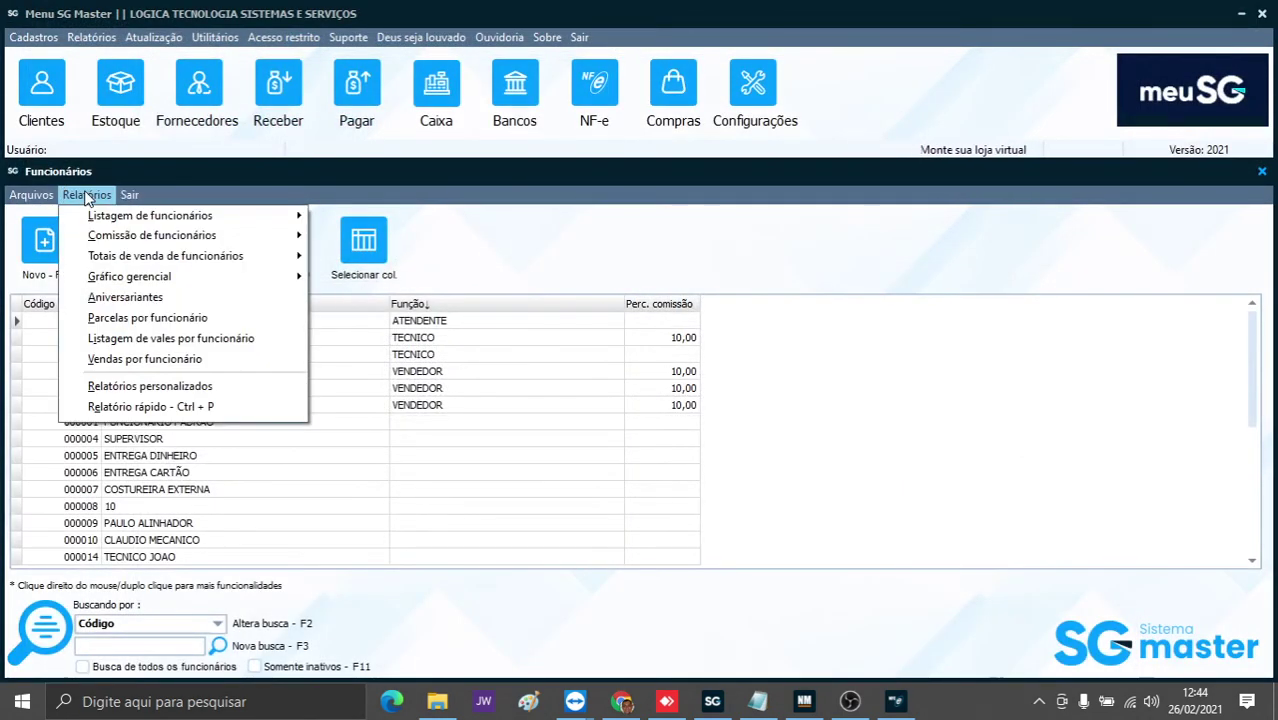
Run received-sales commission totals for 01/02/2021–28/02/2021 using Comissão do funcionário, then close the preview.
mouse_move(255, 237)
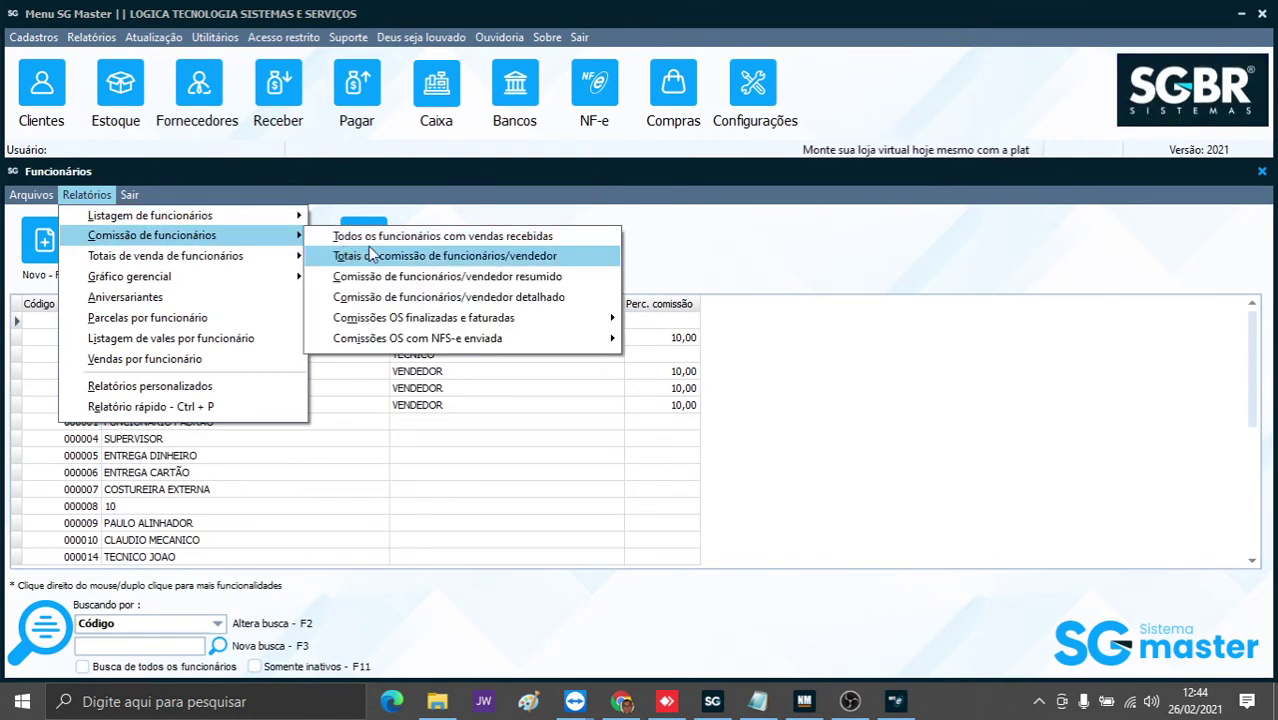
left_click(541, 237)
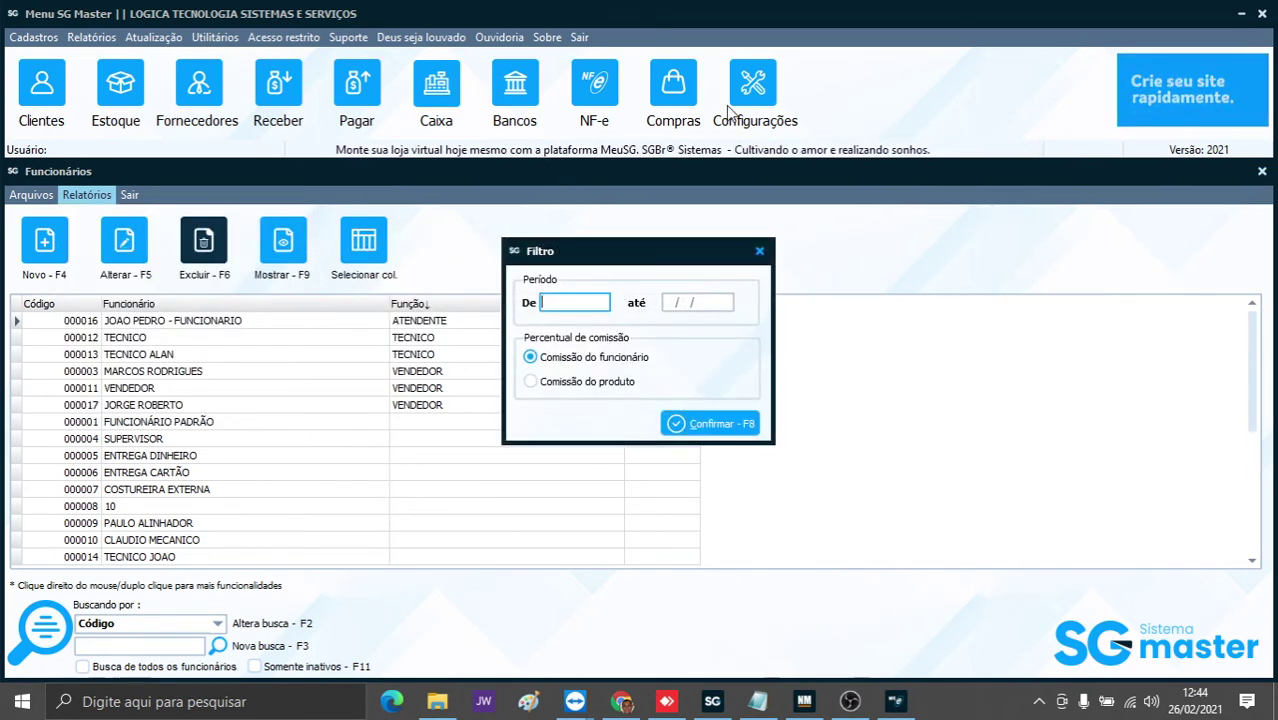
type("01/0")
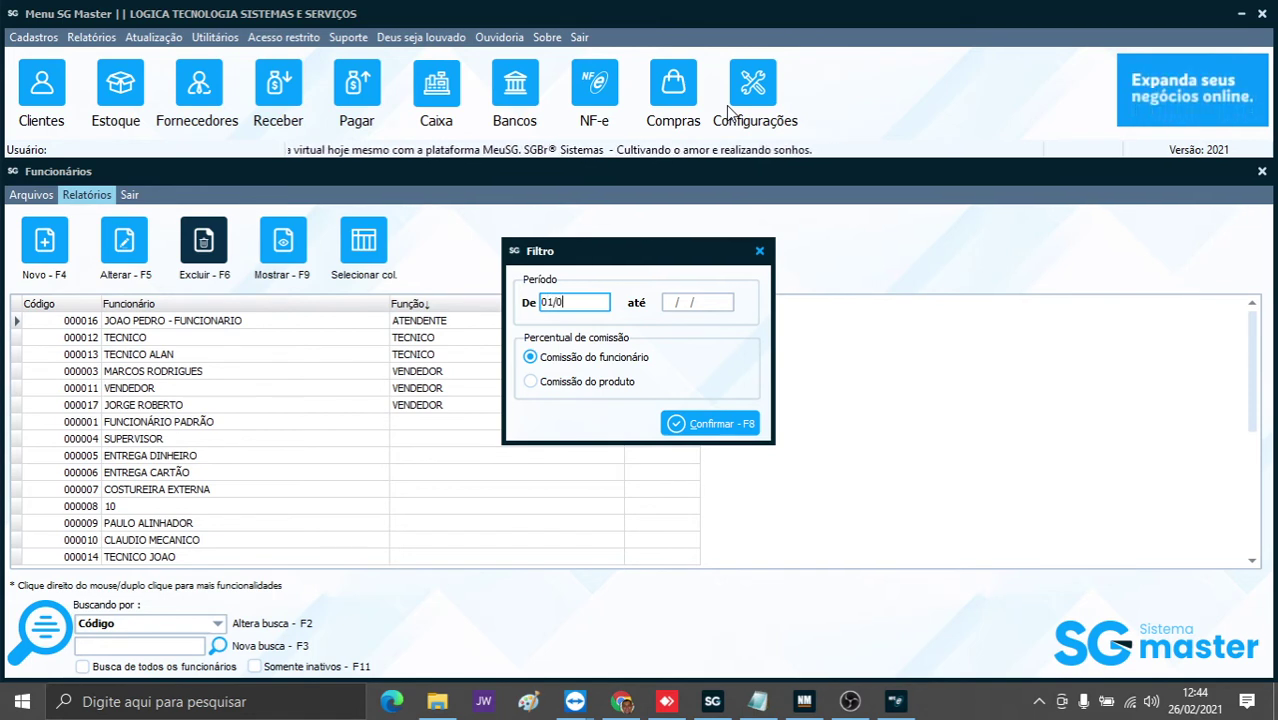
type("2/2021")
key("Tab")
type("2")
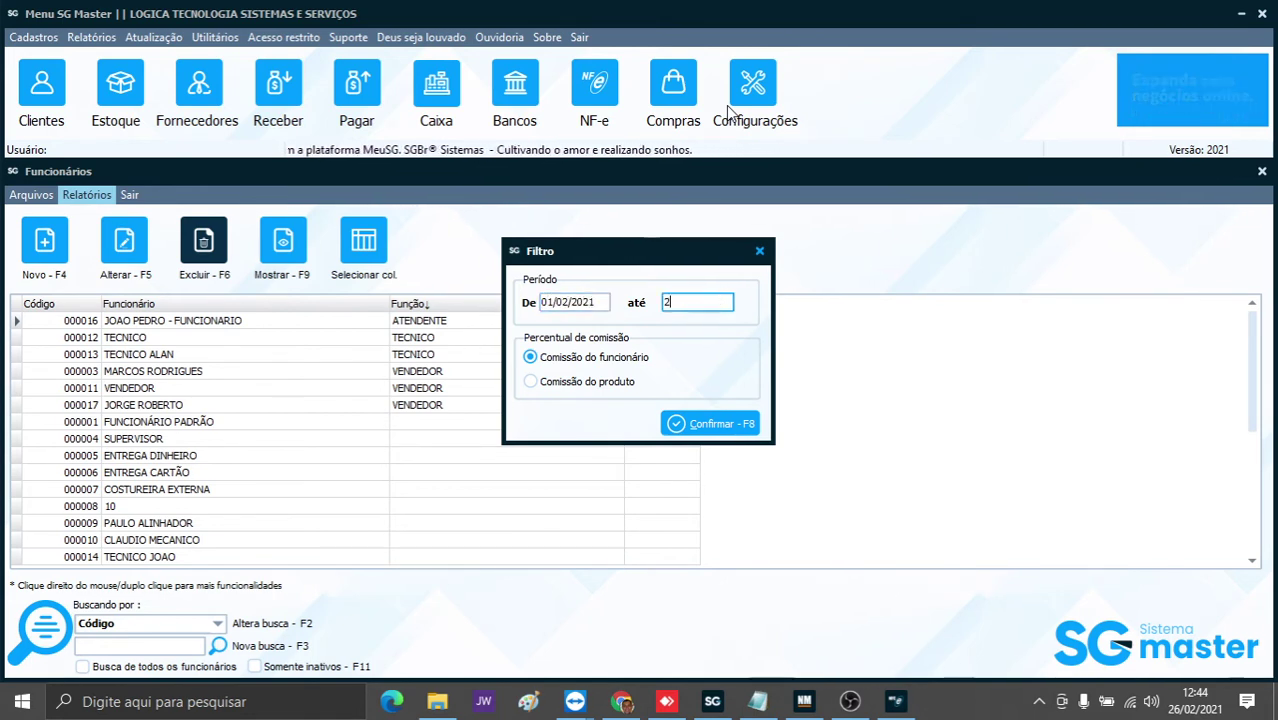
type("8/02/2021")
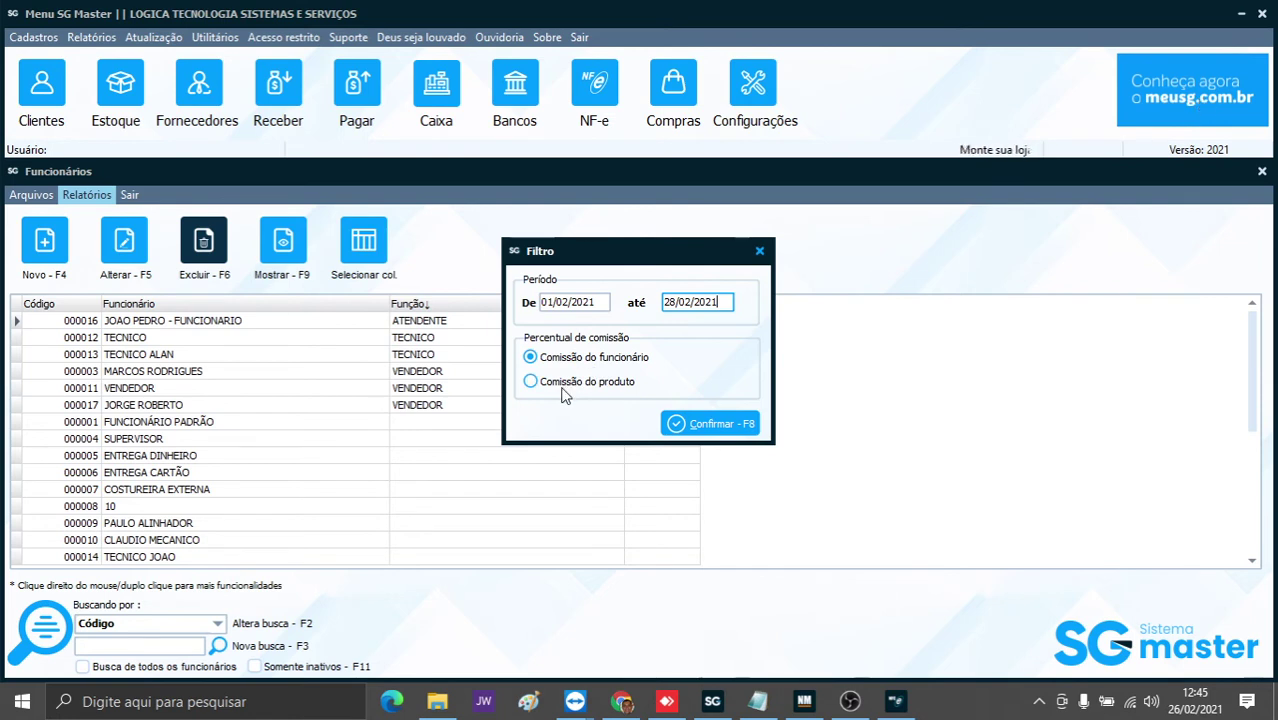
left_click(531, 384)
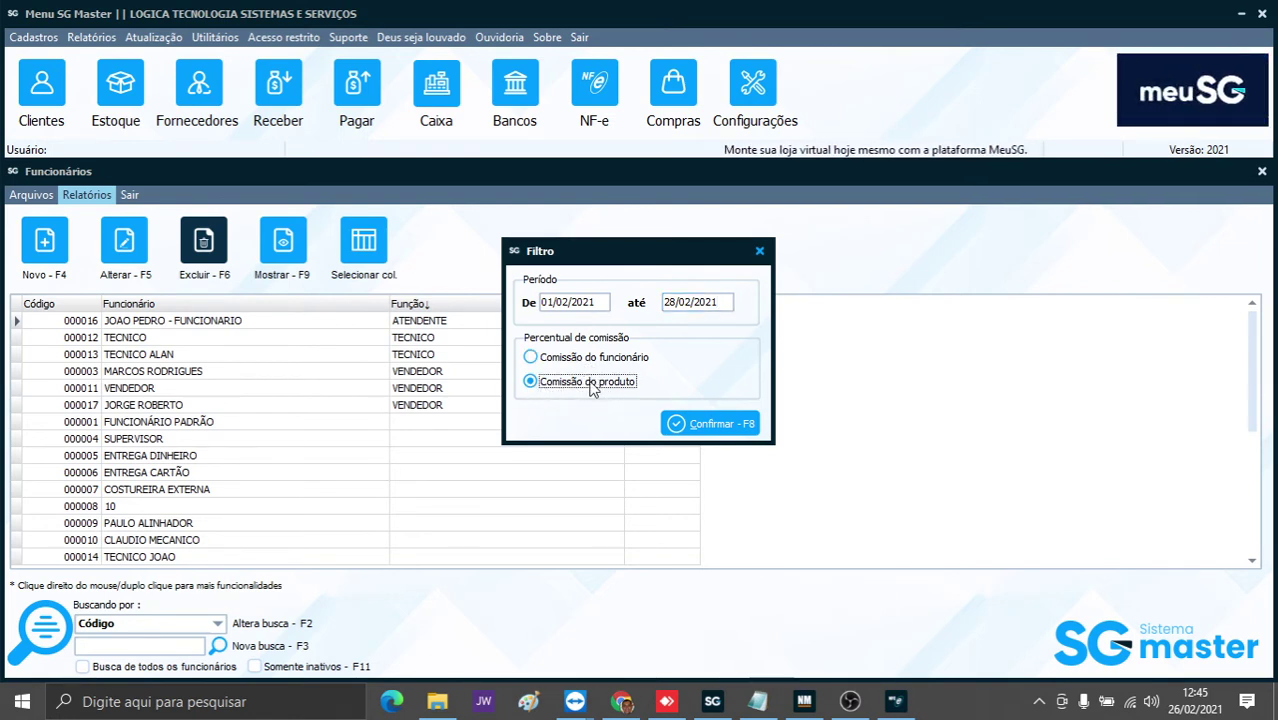
left_click(531, 358)
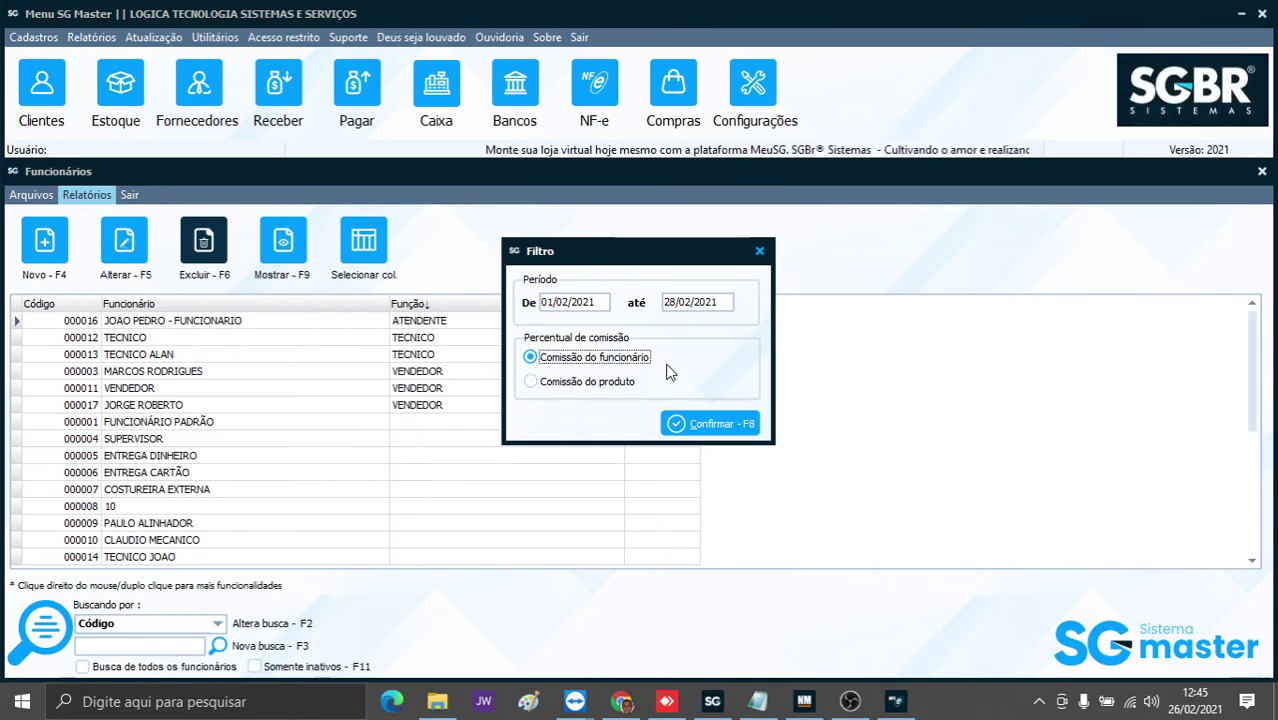
left_click(711, 423)
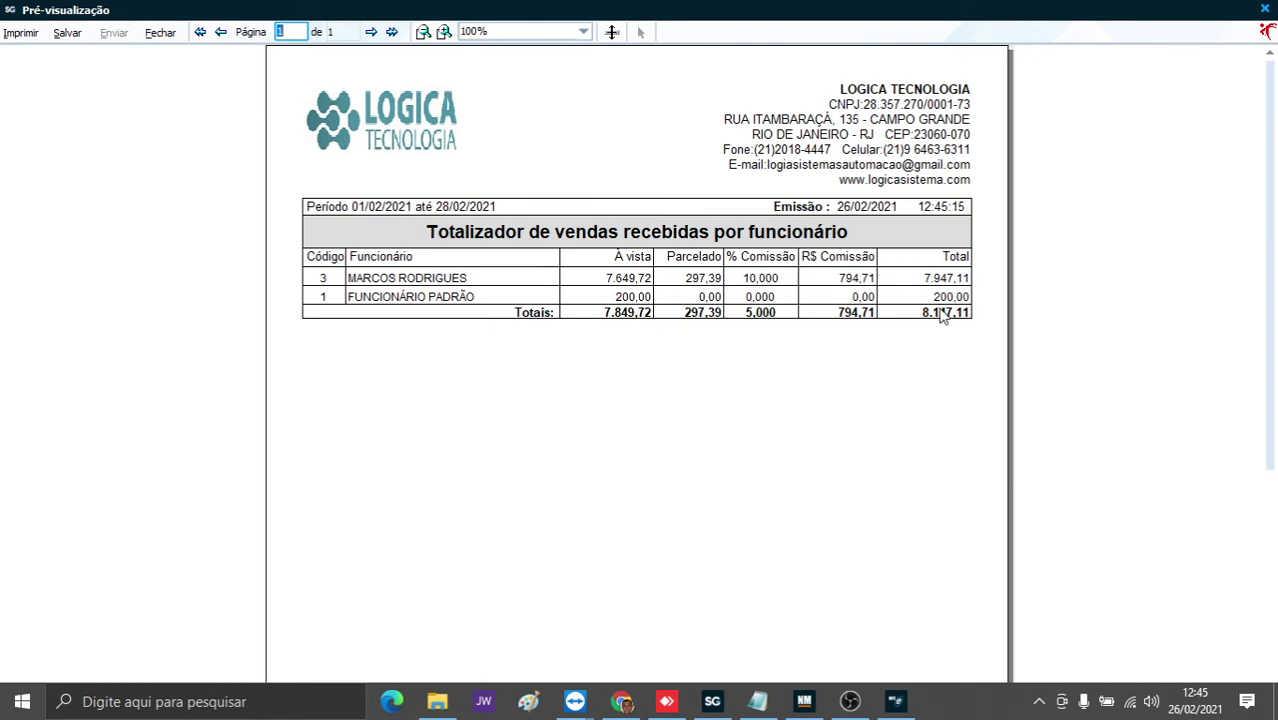
left_click(1265, 10)
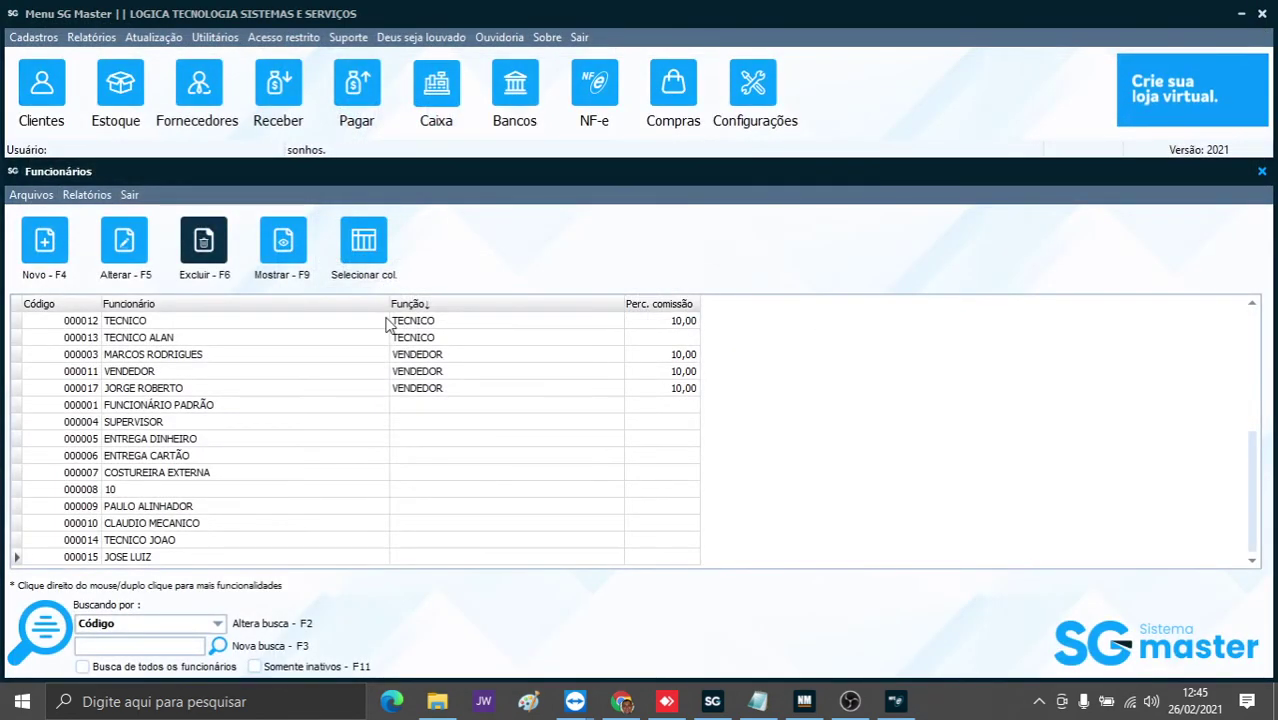
Request the sales ranking chart for 01/01/2021 to 28/02/2021.
left_click(88, 195)
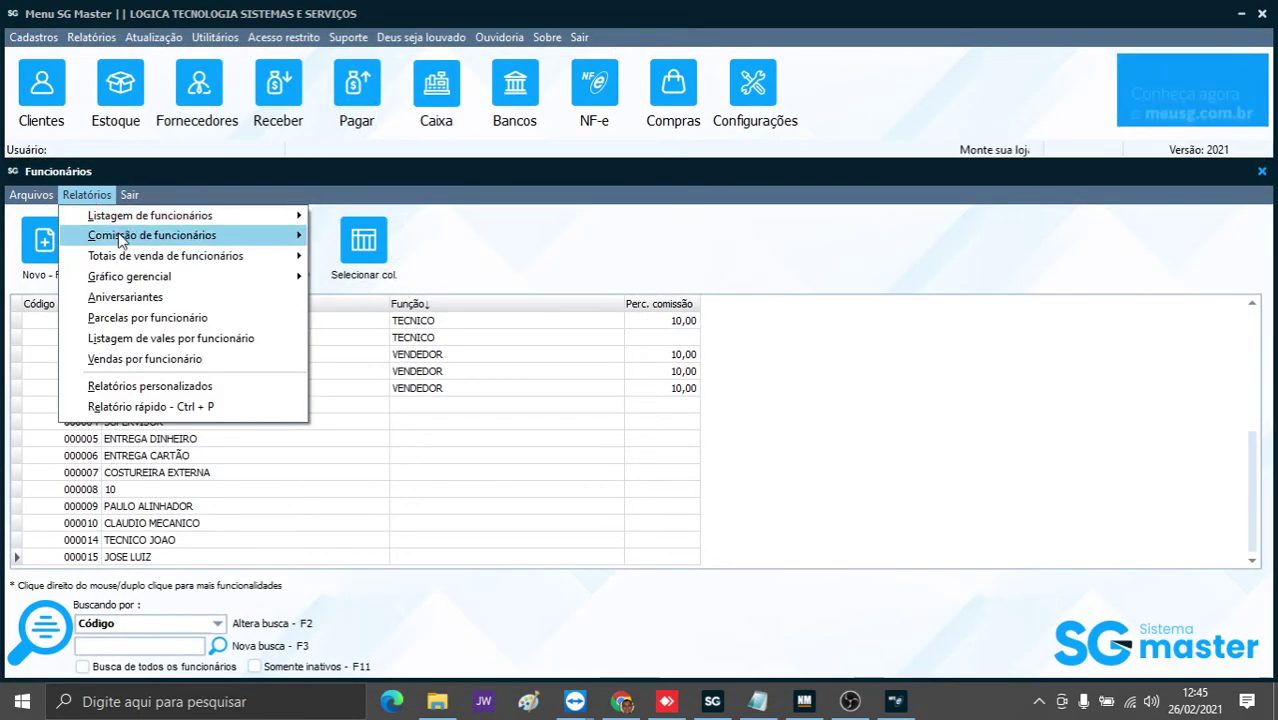
mouse_move(140, 257)
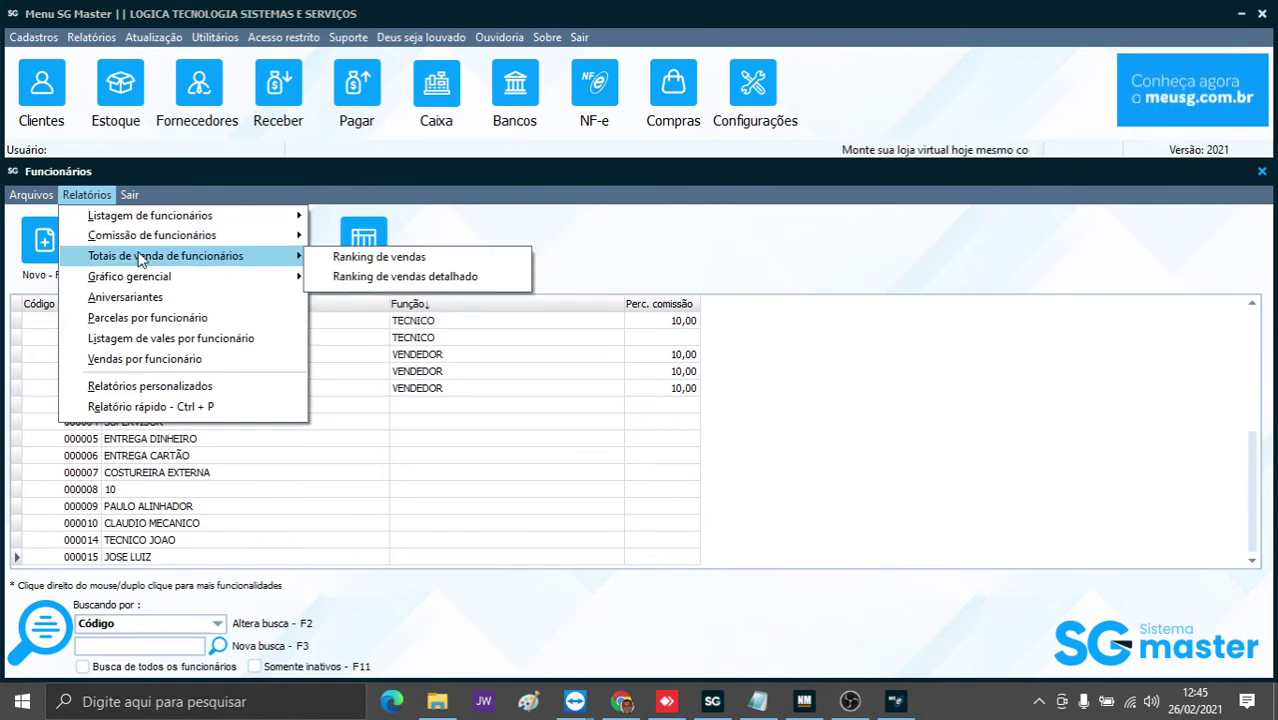
mouse_move(200, 284)
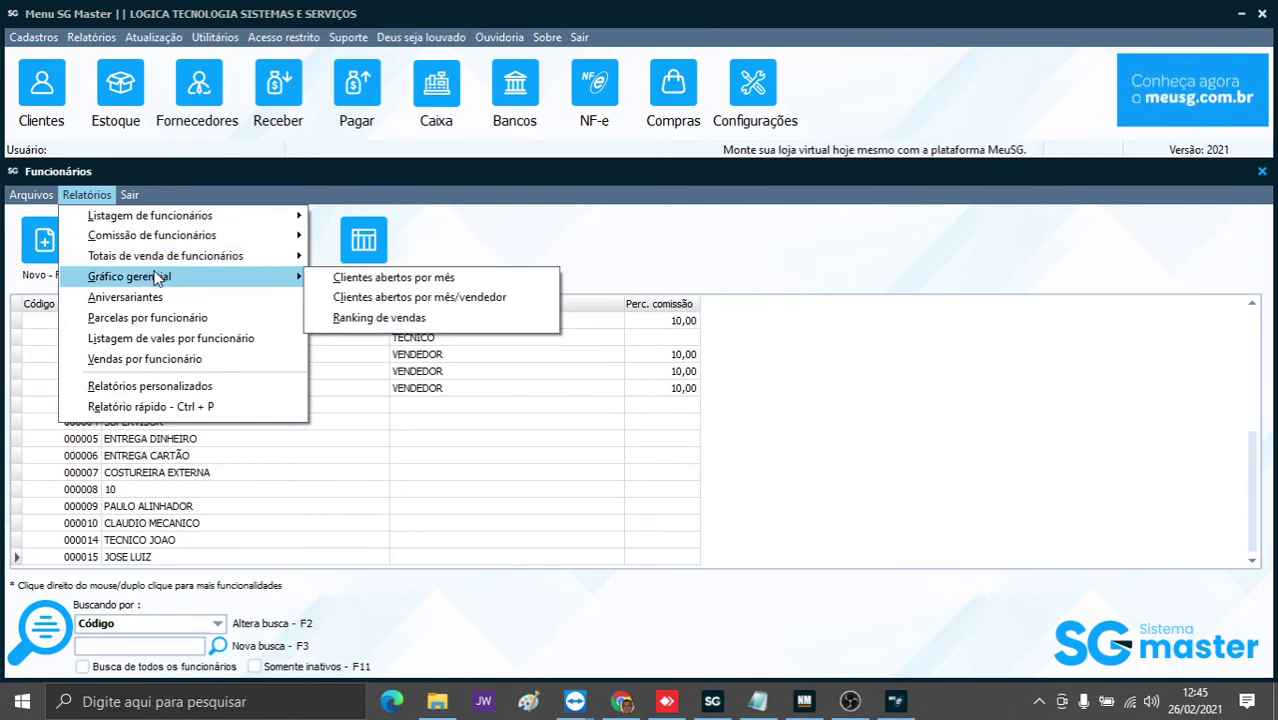
left_click(380, 318)
type("01/")
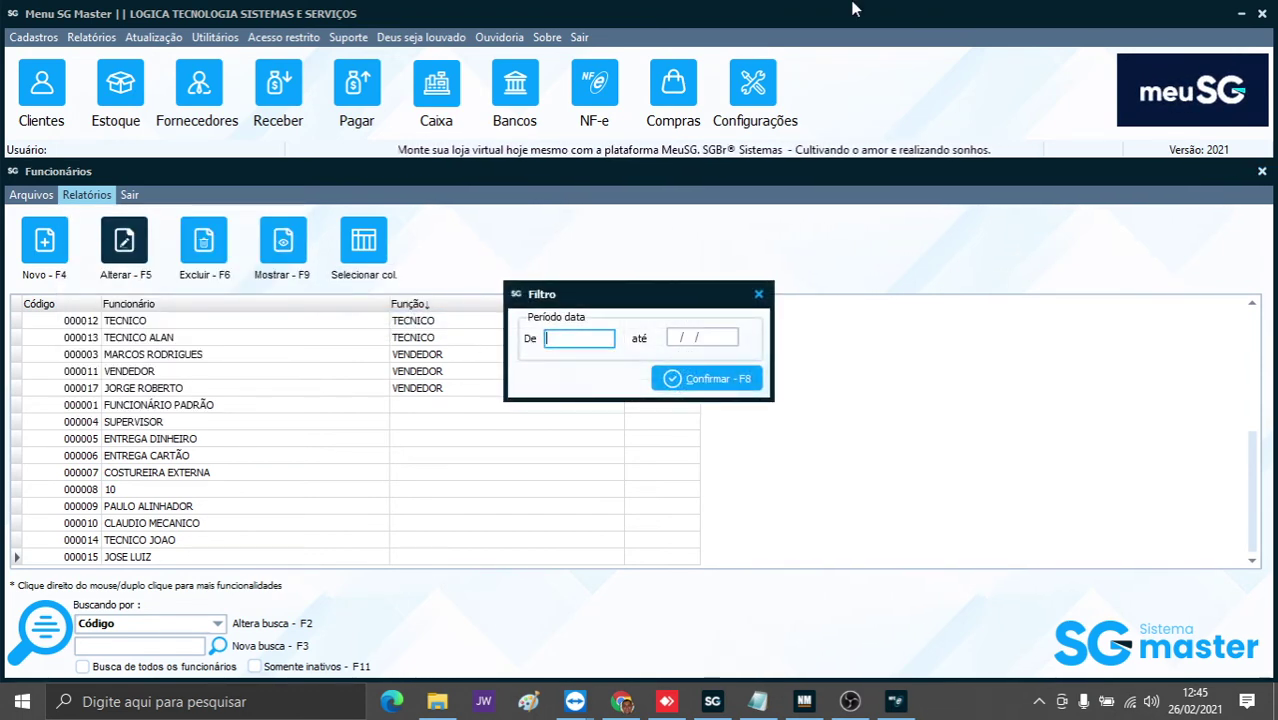
type("01/2021")
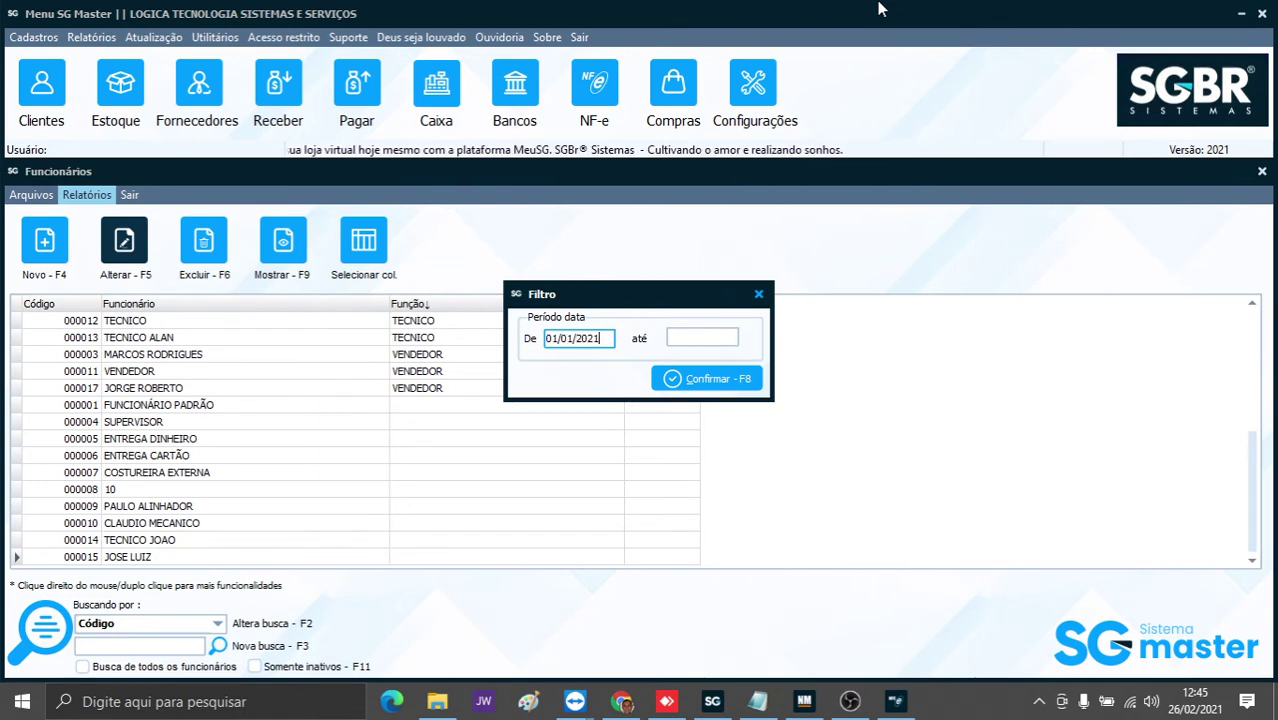
key("Return")
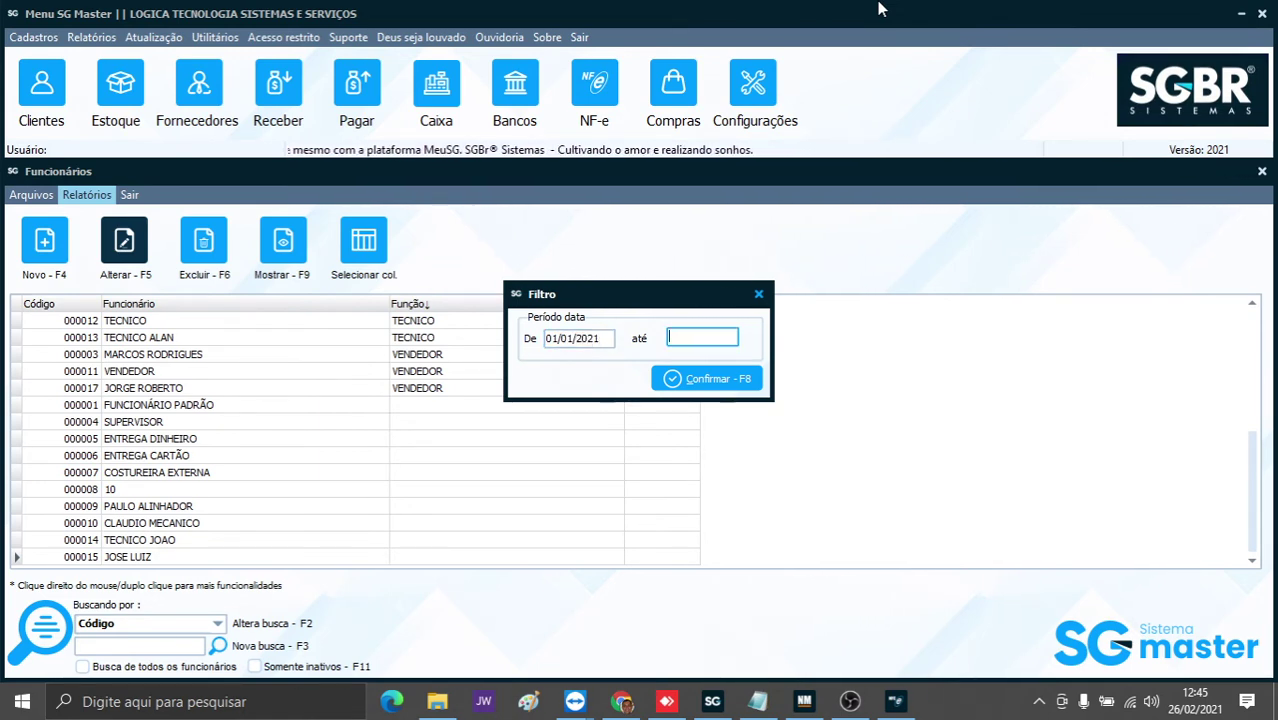
type("28/02/2021")
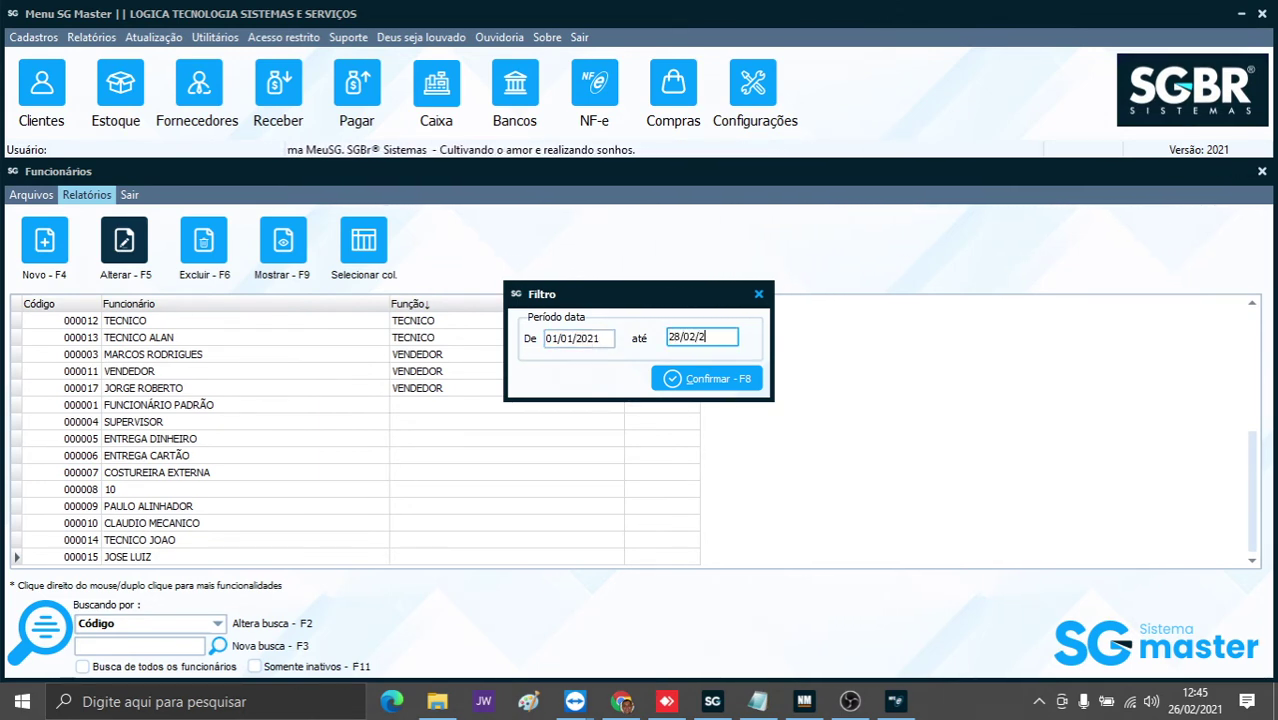
Confirm the period, dismiss the notice, turn on Marcações value markers, and exit the chart.
left_click(686, 384)
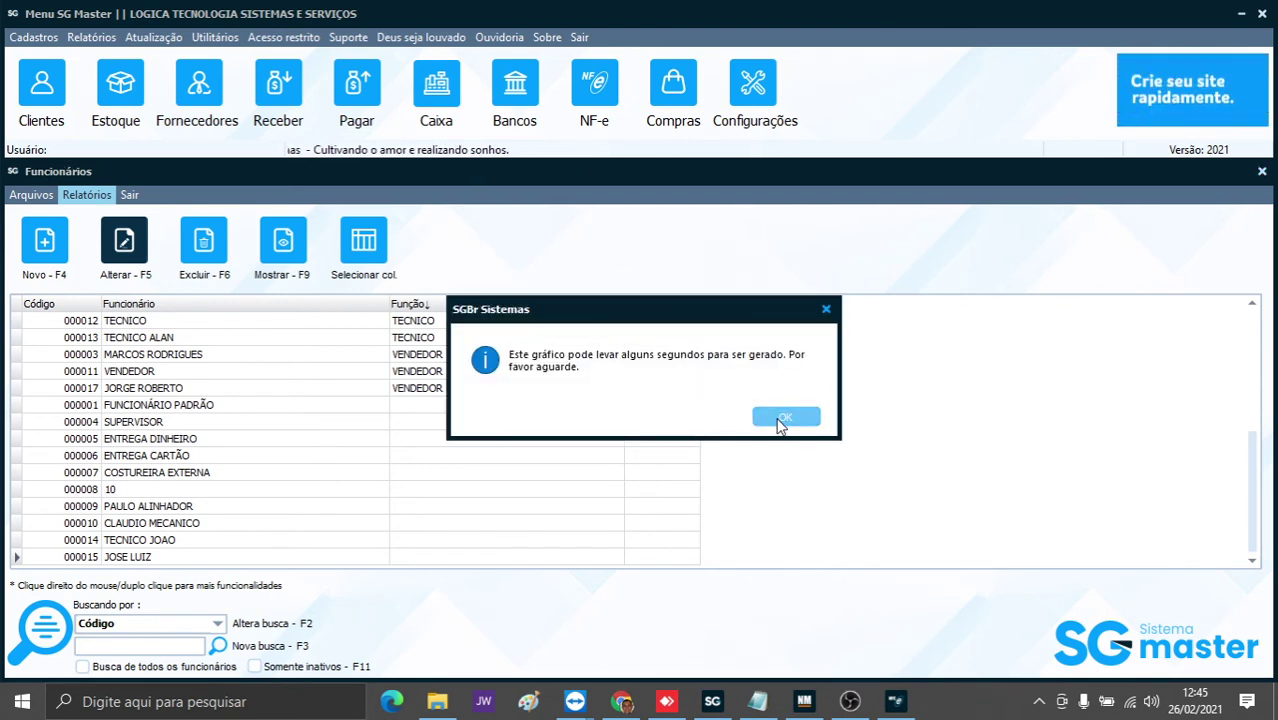
left_click(783, 418)
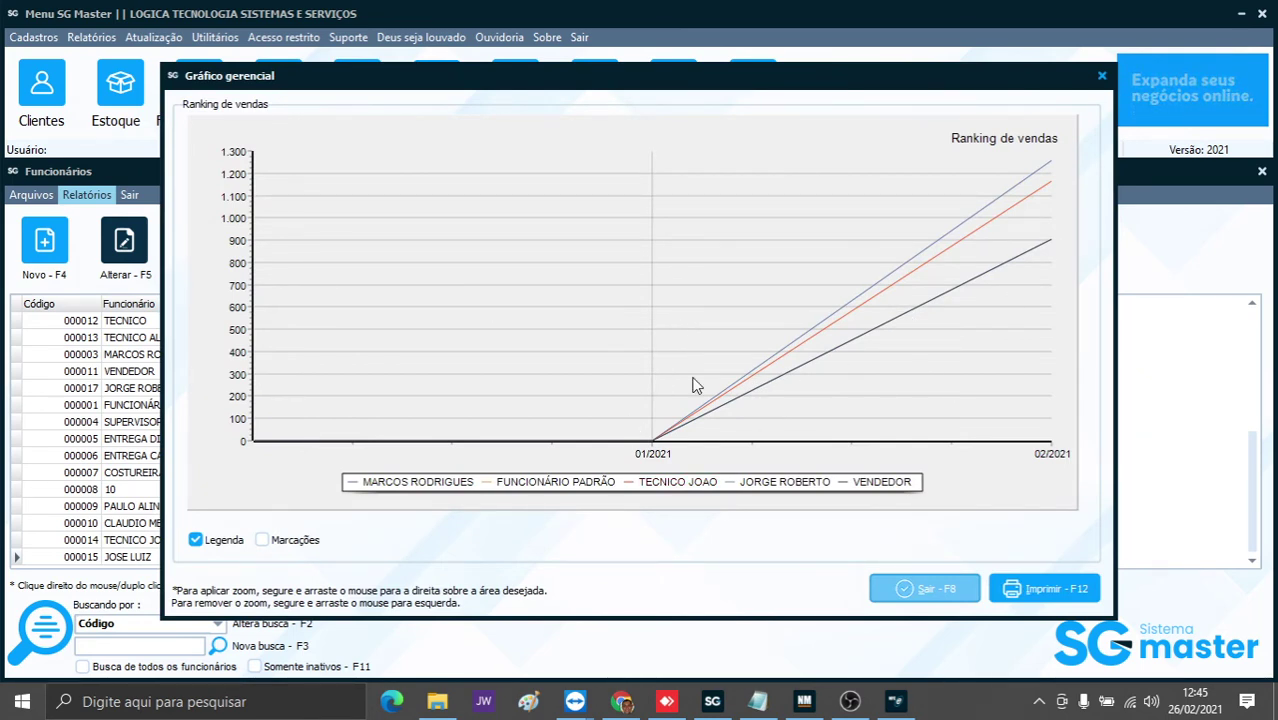
left_click(263, 540)
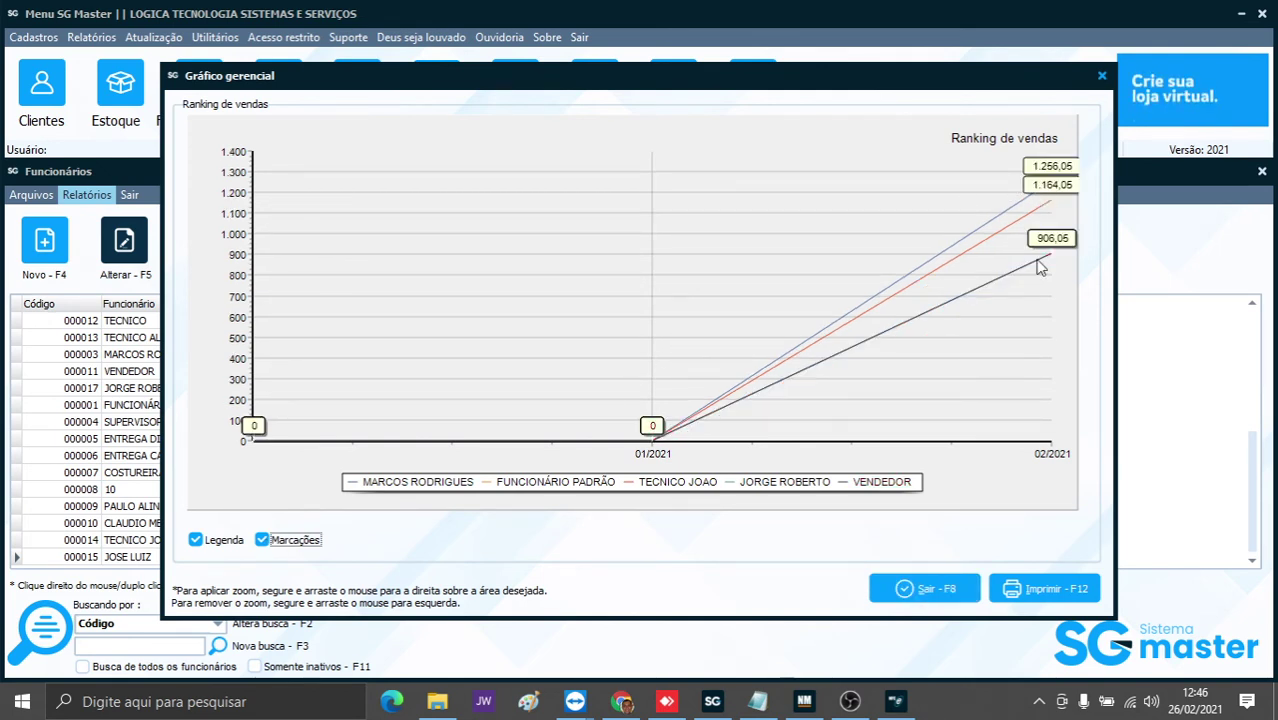
left_click(1103, 77)
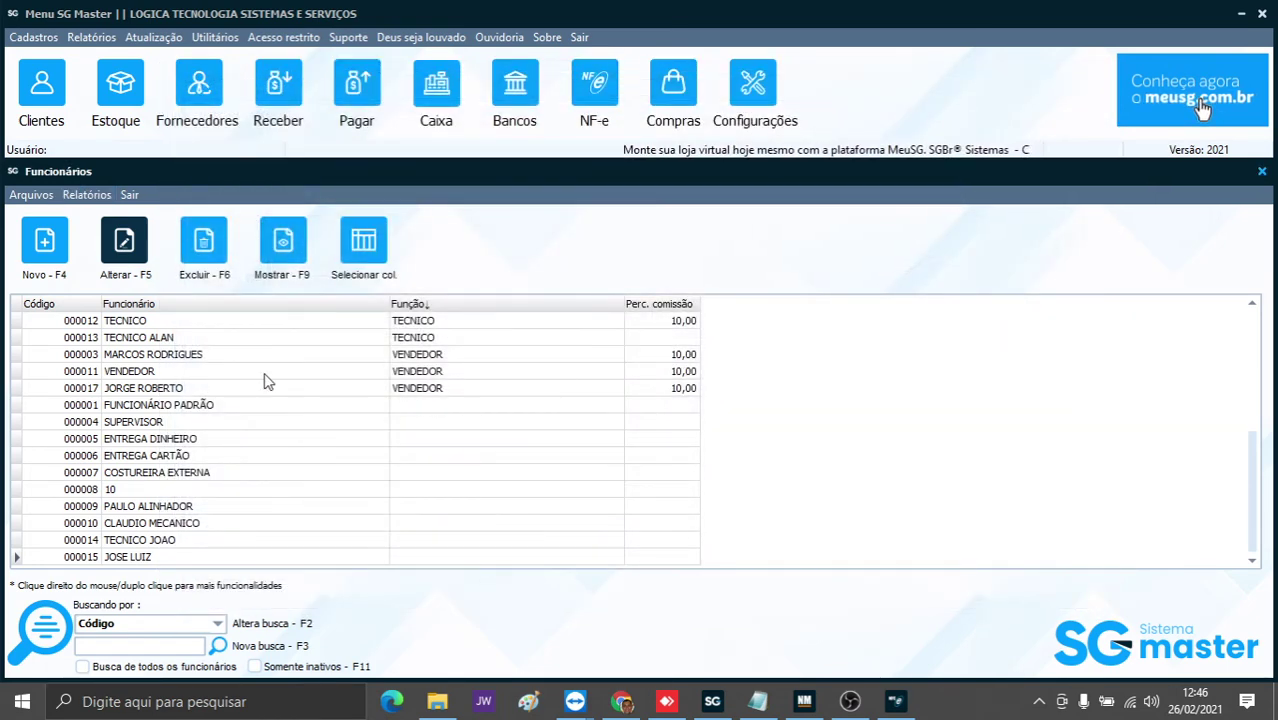
Choose the detailed commission report with period 01/01/2021 to 28/02/2021.
left_click(87, 194)
mouse_move(200, 235)
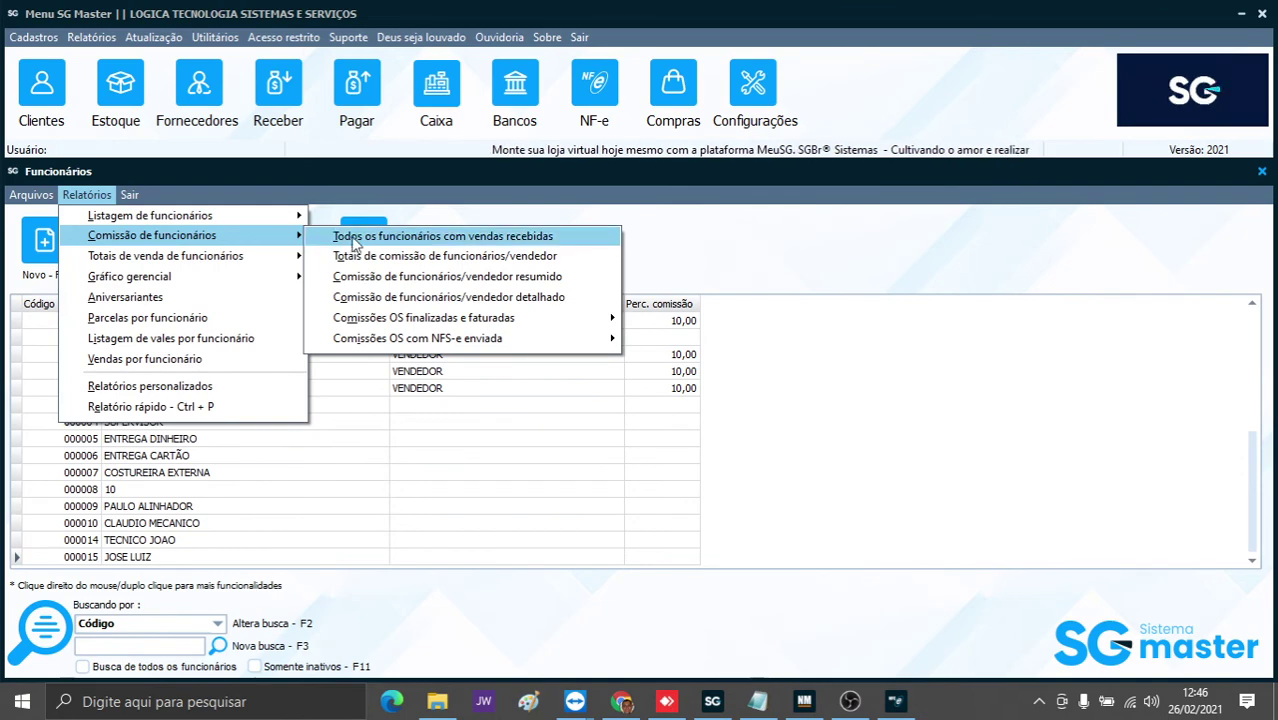
left_click(416, 298)
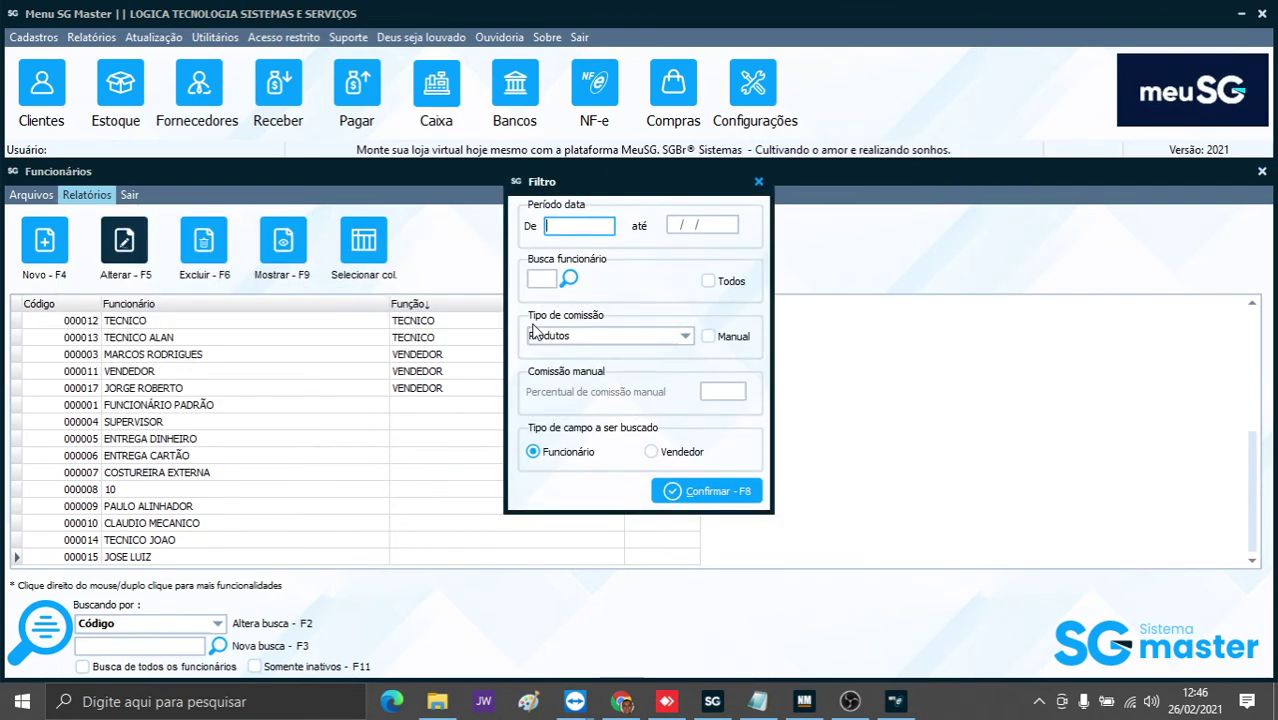
type("01/01/")
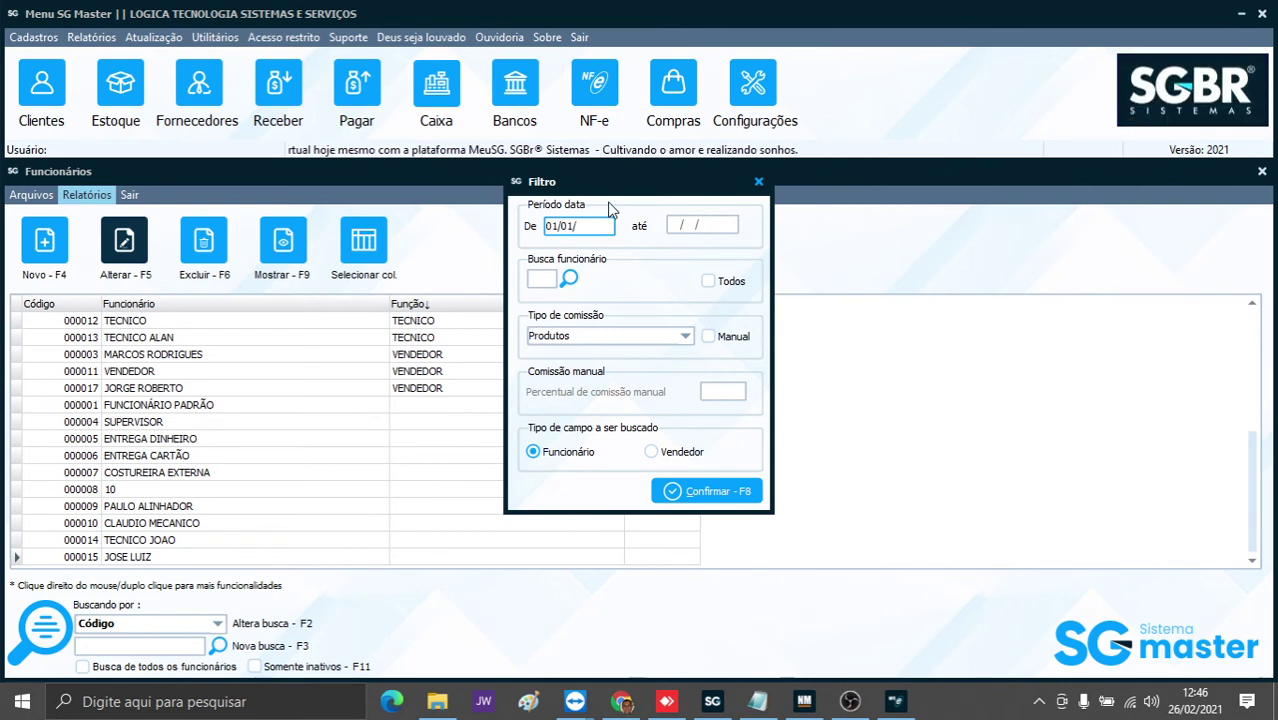
type("2021")
key("Tab")
type("28022021")
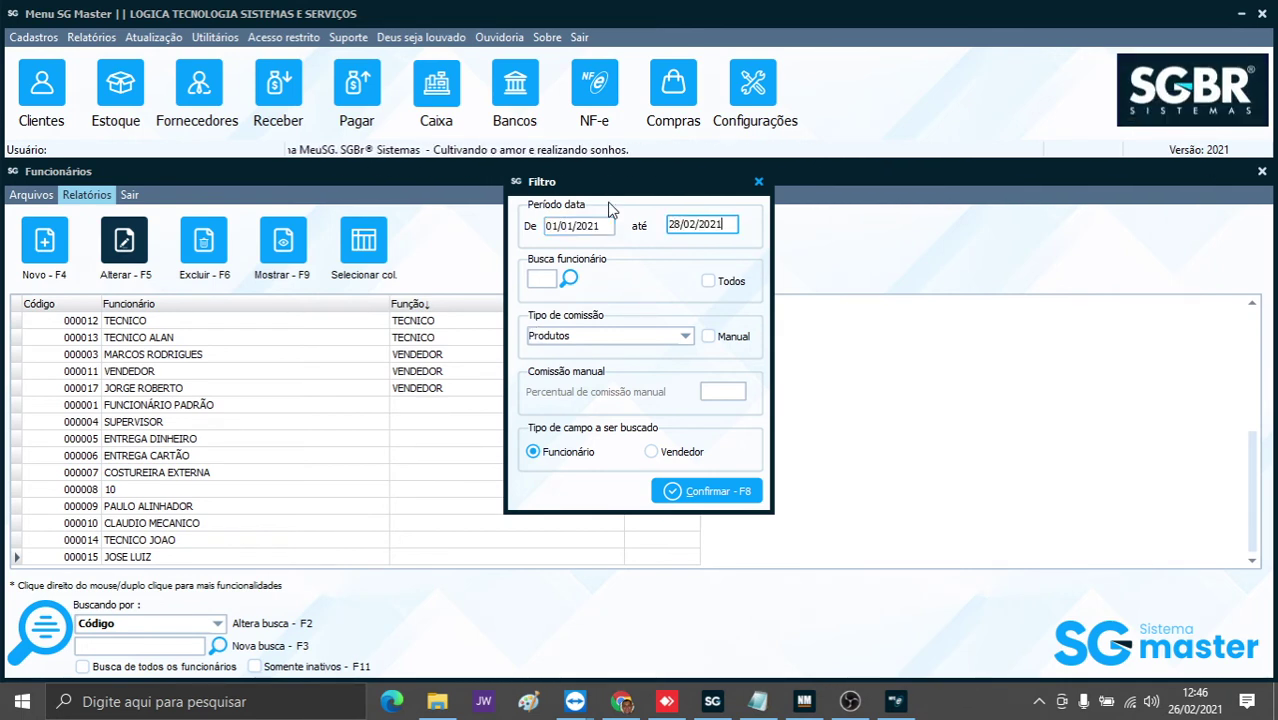
Include all employees at a manual 10% commission, search by Vendedor, and confirm.
left_click(568, 279)
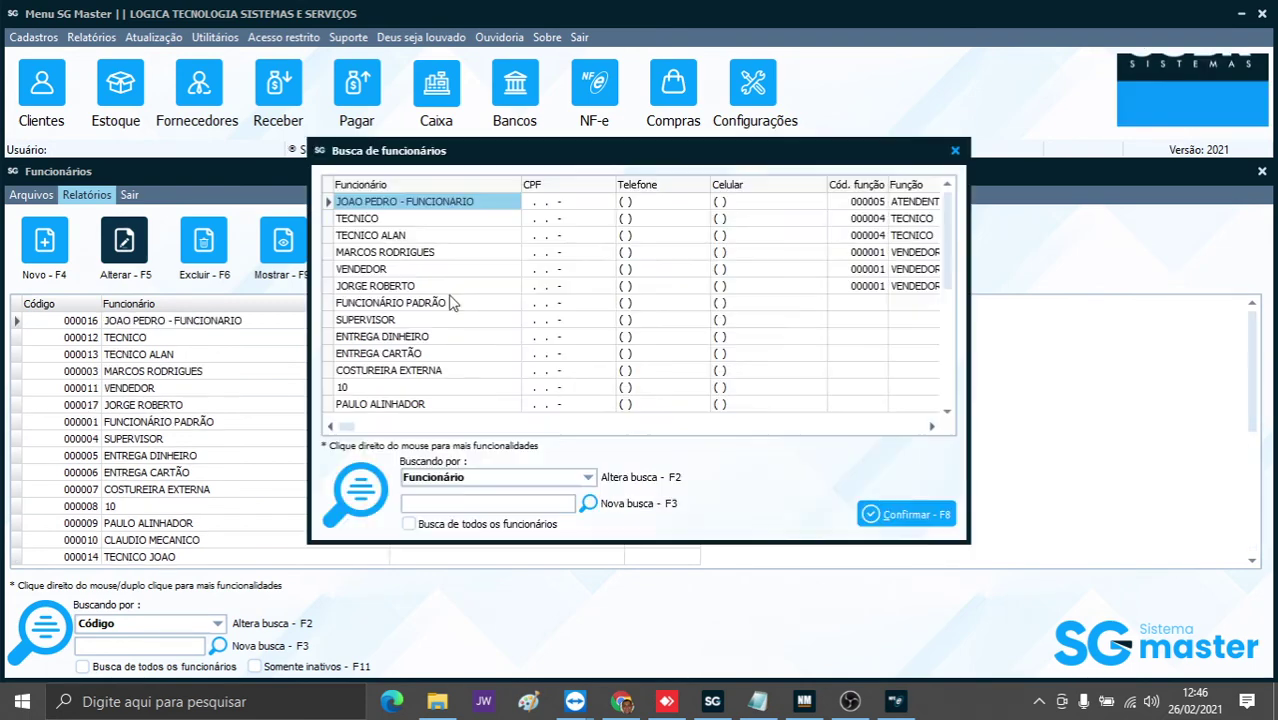
left_click(955, 152)
left_click(709, 281)
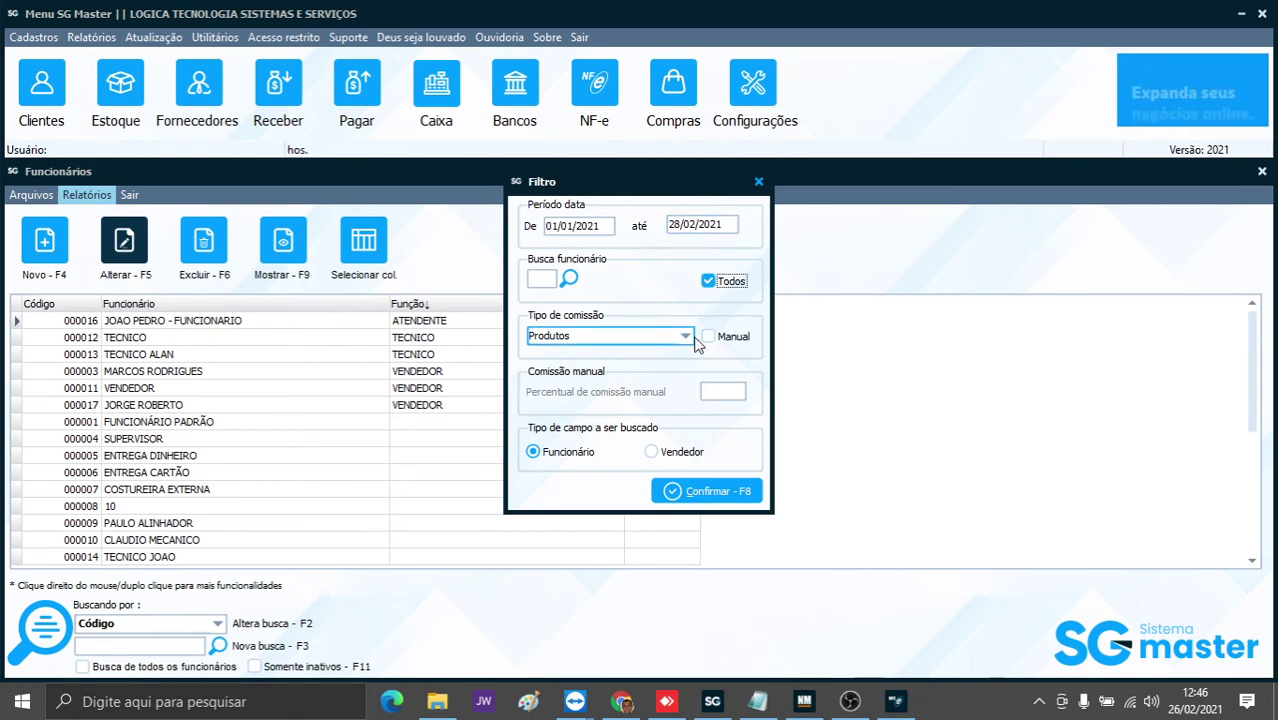
left_click(686, 337)
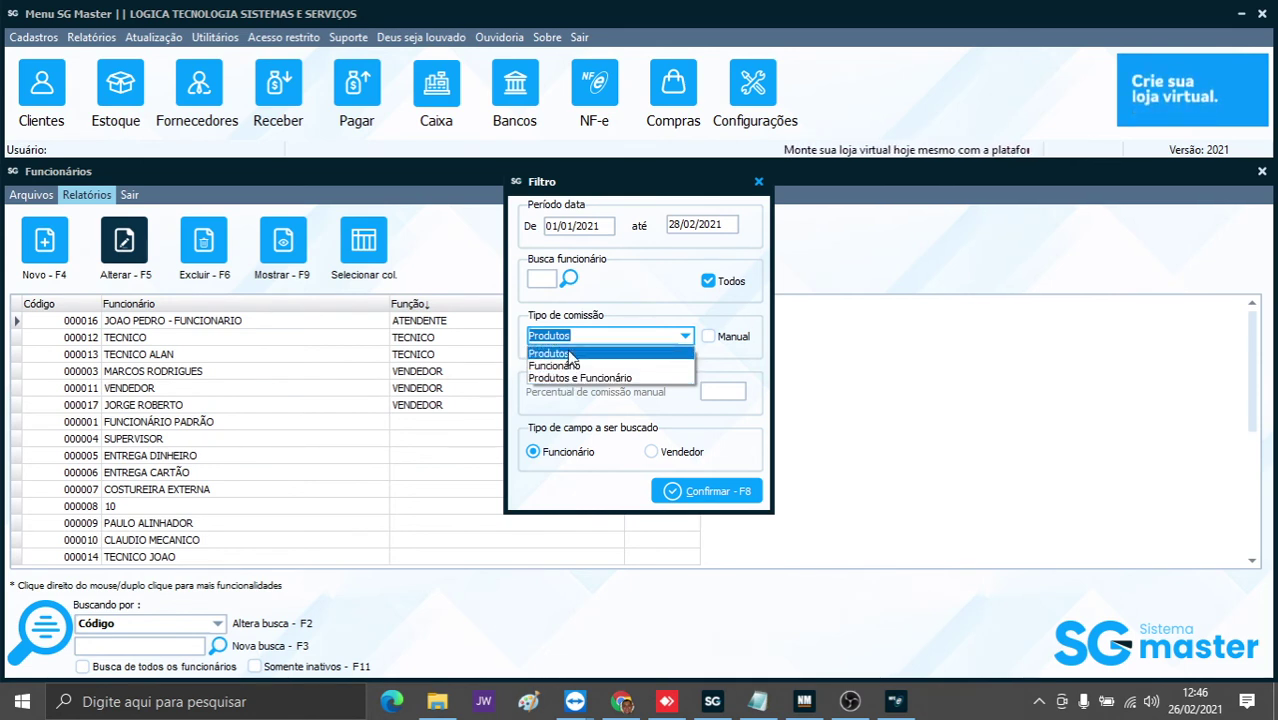
left_click(709, 338)
left_click(709, 338)
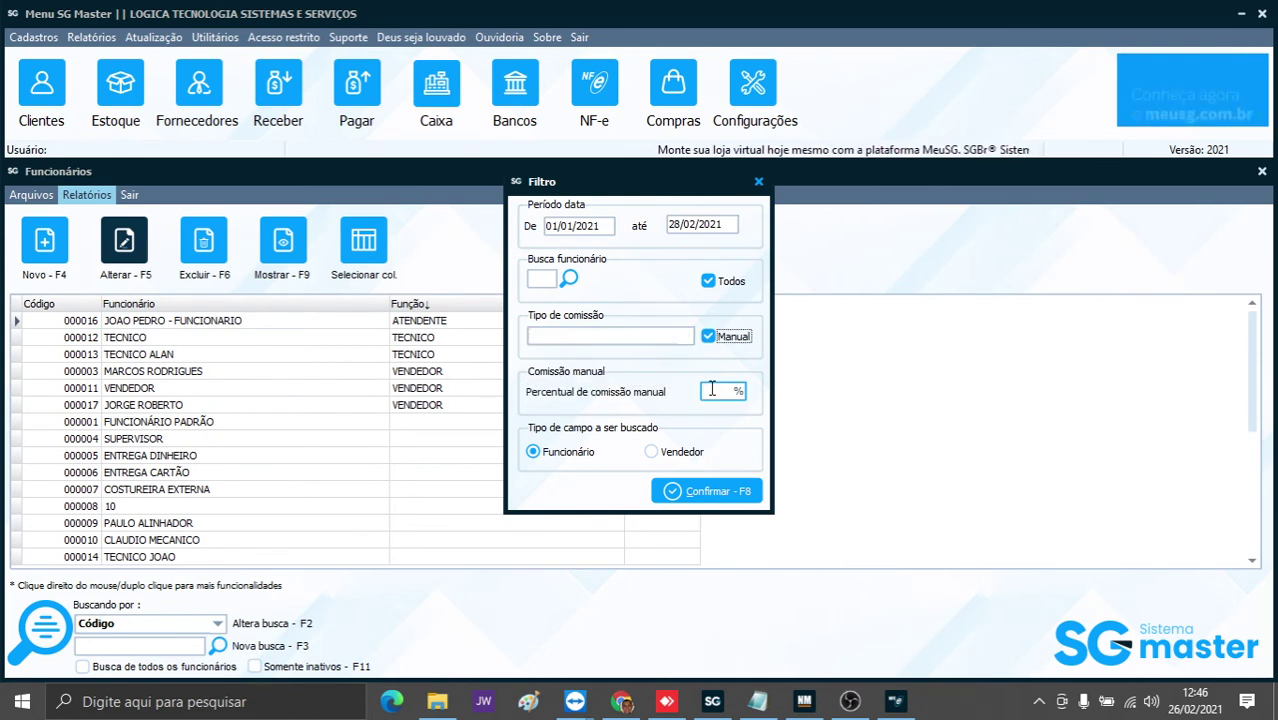
type("10")
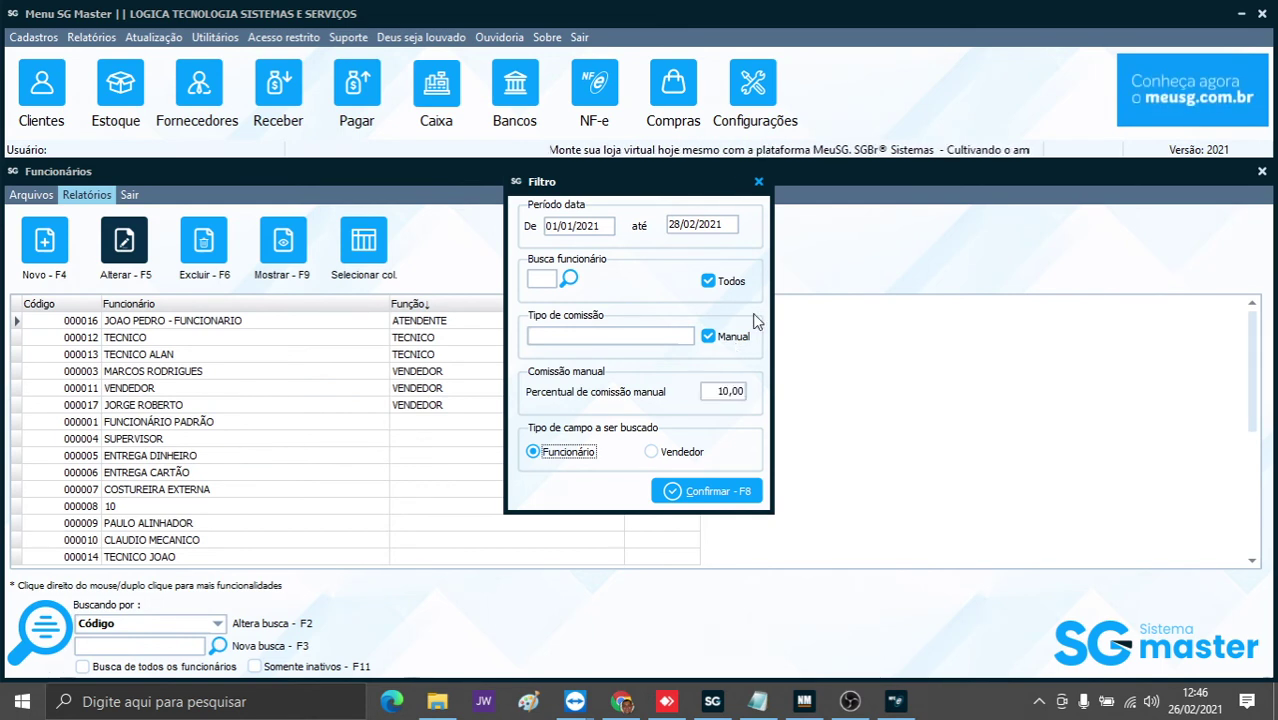
key("Tab")
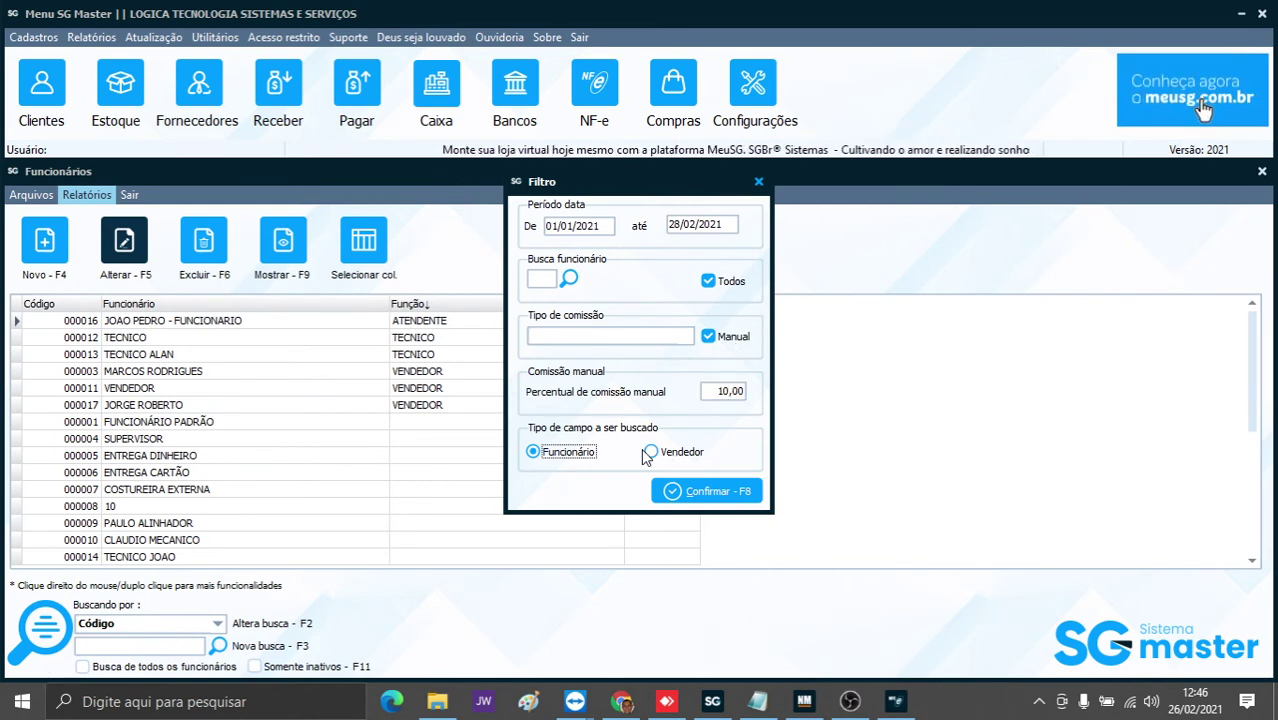
left_click(676, 455)
left_click(712, 493)
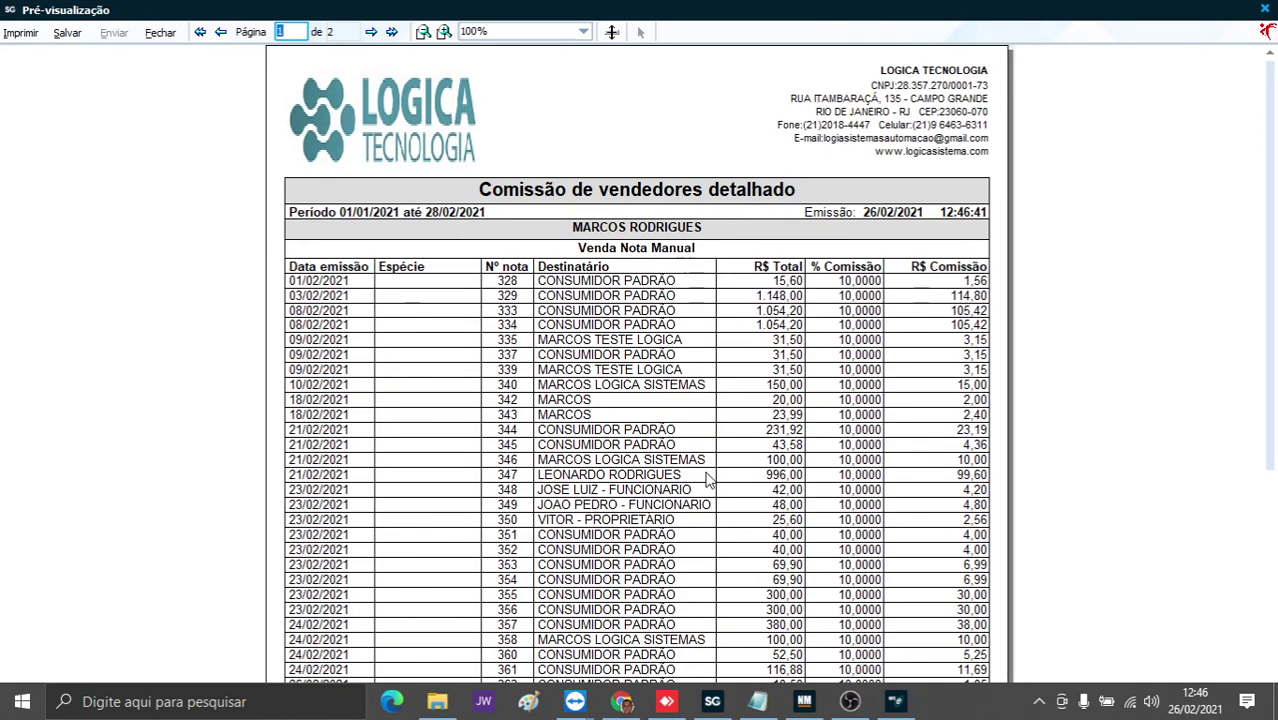
Review both pages of the detailed commission report at 120% zoom, then close the preview.
scroll(712, 320, "down", 8)
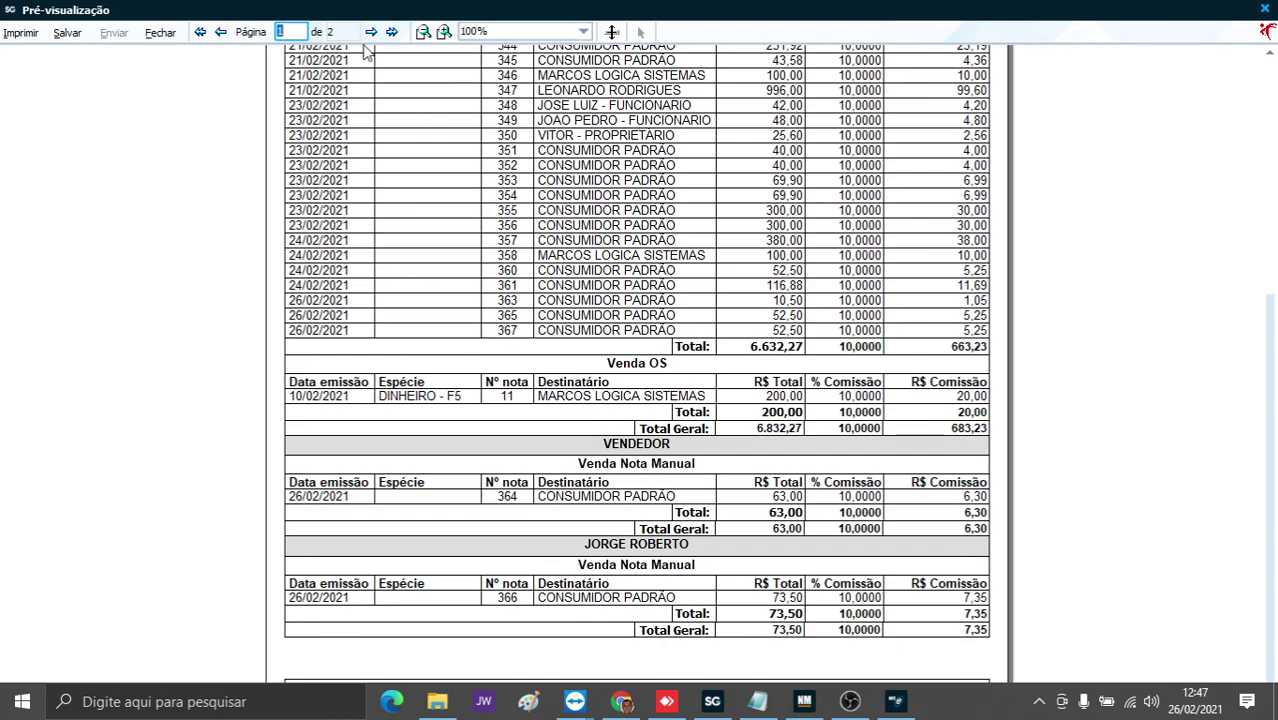
left_click(444, 31)
left_click(444, 31)
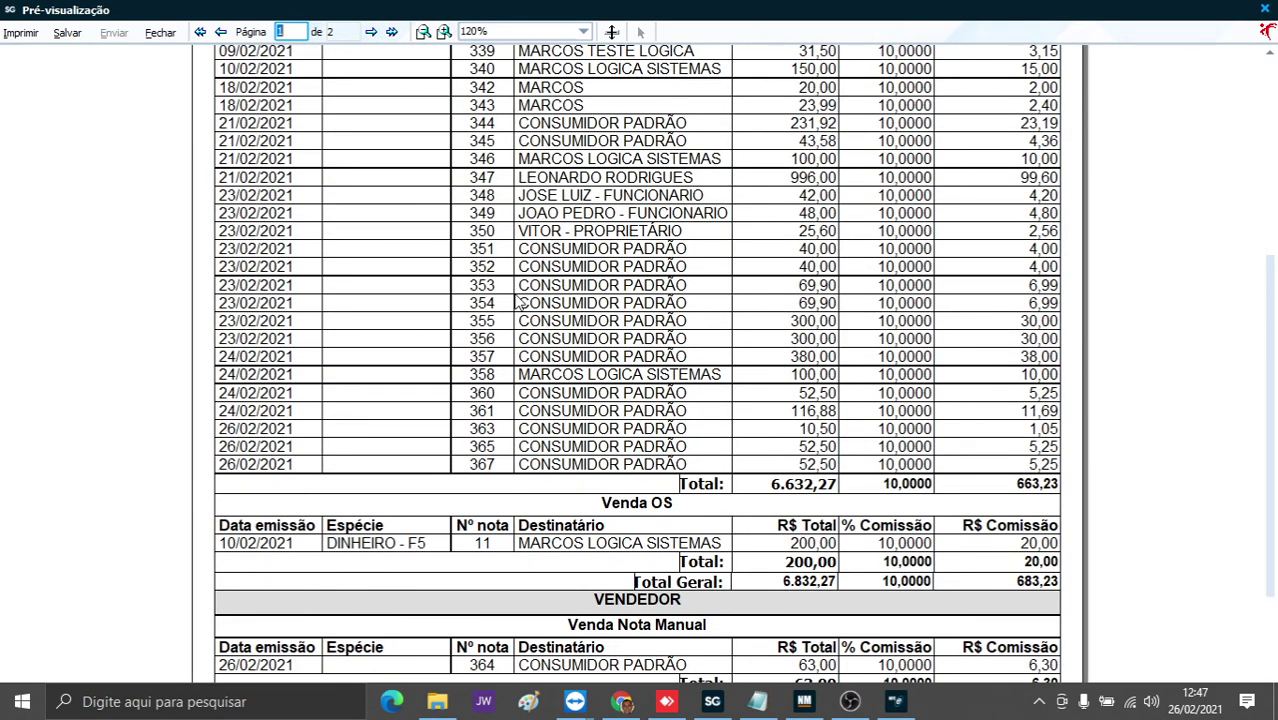
scroll(517, 300, "up", 2)
scroll(515, 298, "down", 6)
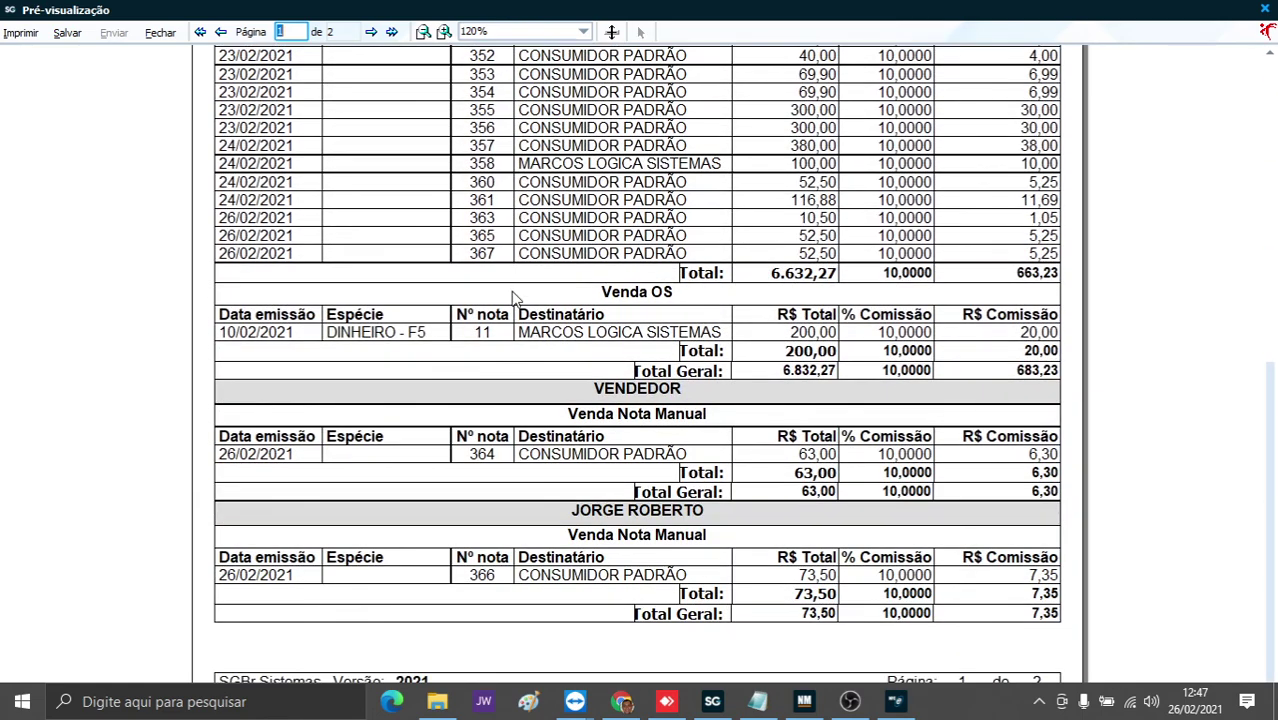
scroll(513, 298, "up", 5)
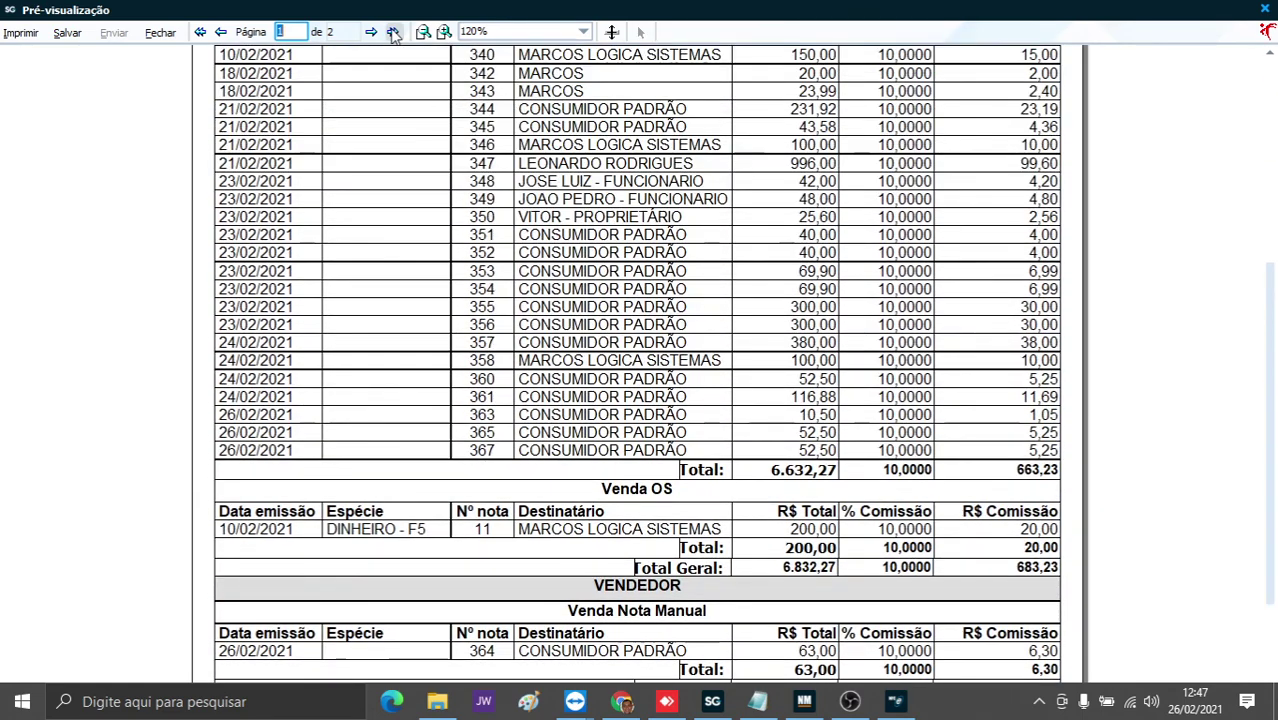
scroll(627, 217, "down", 10)
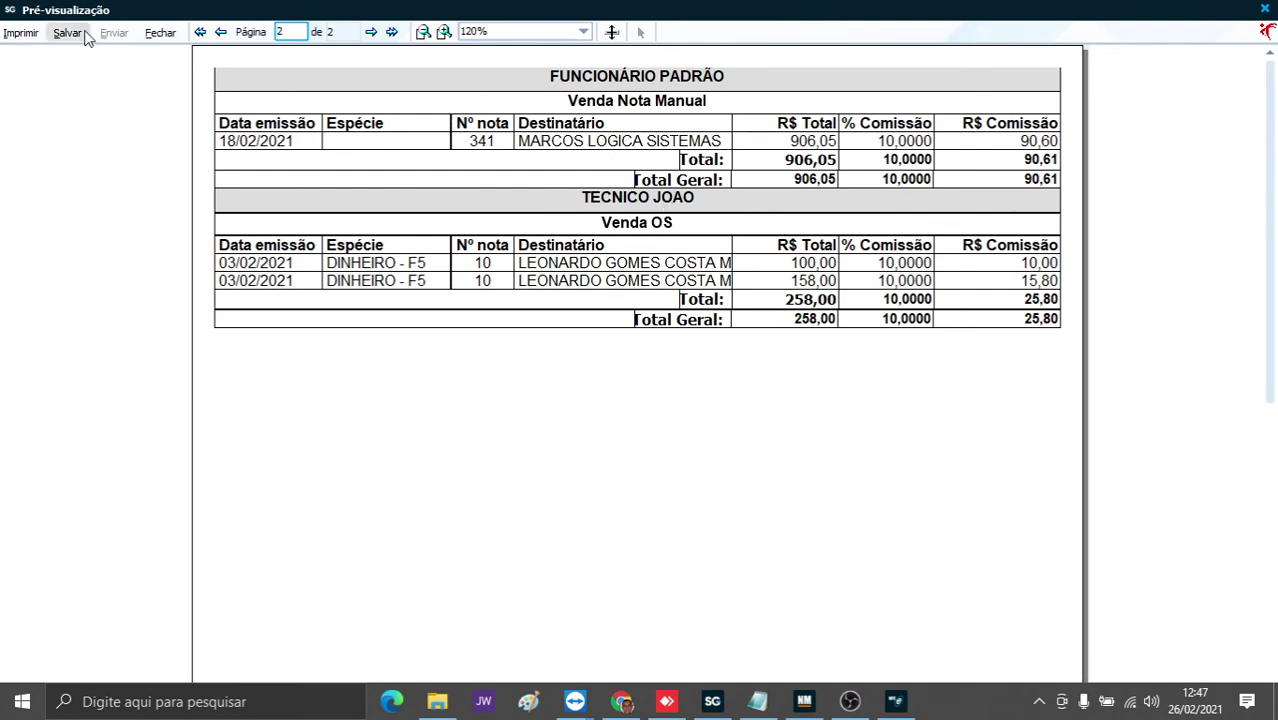
left_click(161, 33)
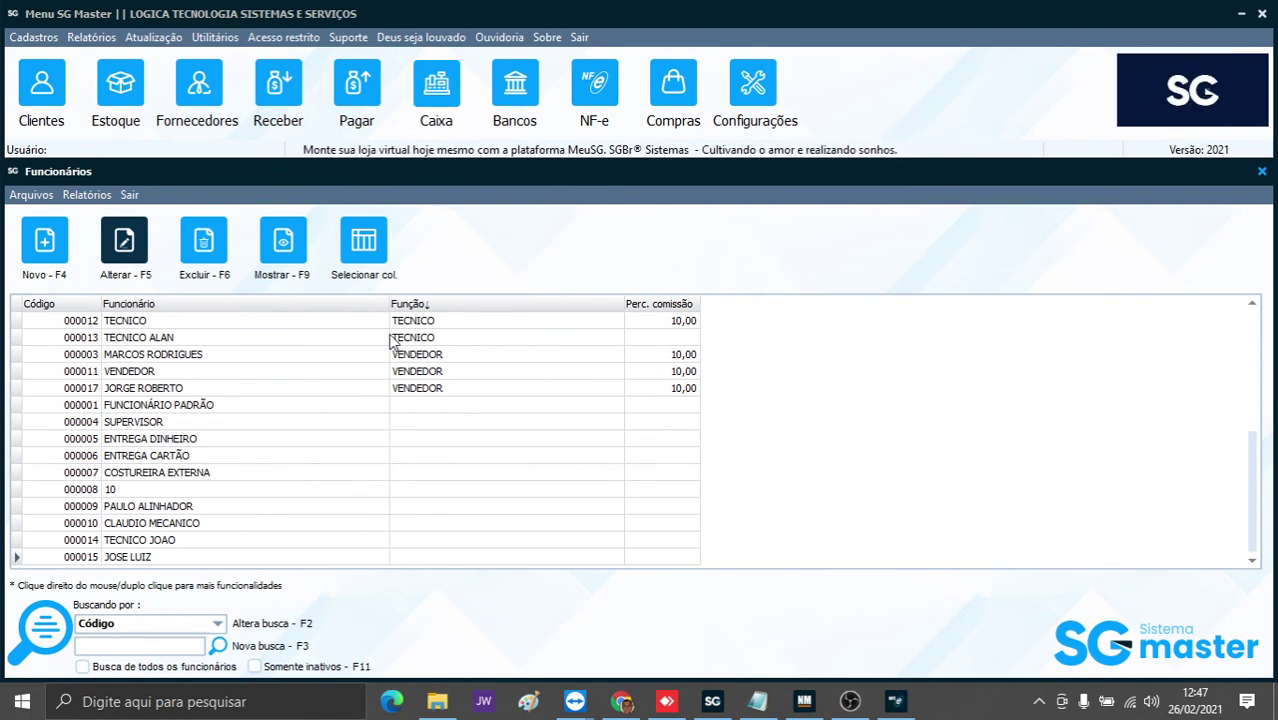
Dismiss the Vendas por funcionário filter, close Funcionários, and bring the Venda NFCe screen forward.
left_click(86, 194)
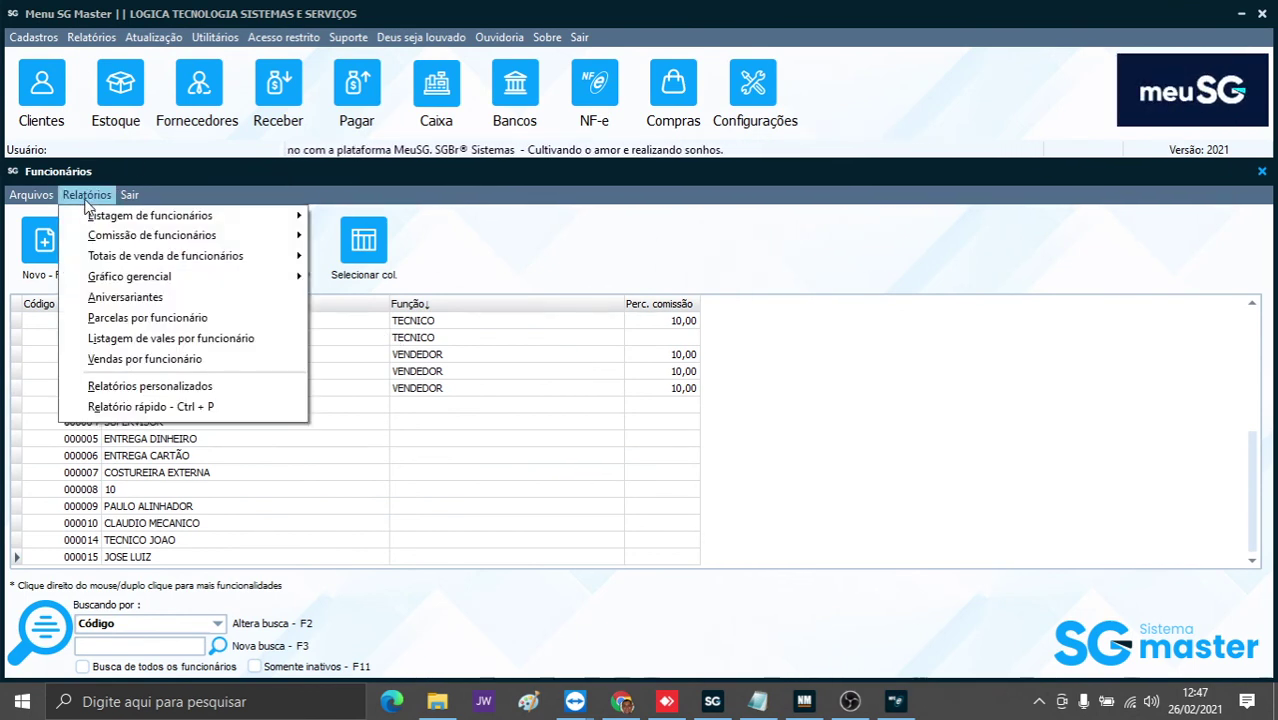
left_click(147, 360)
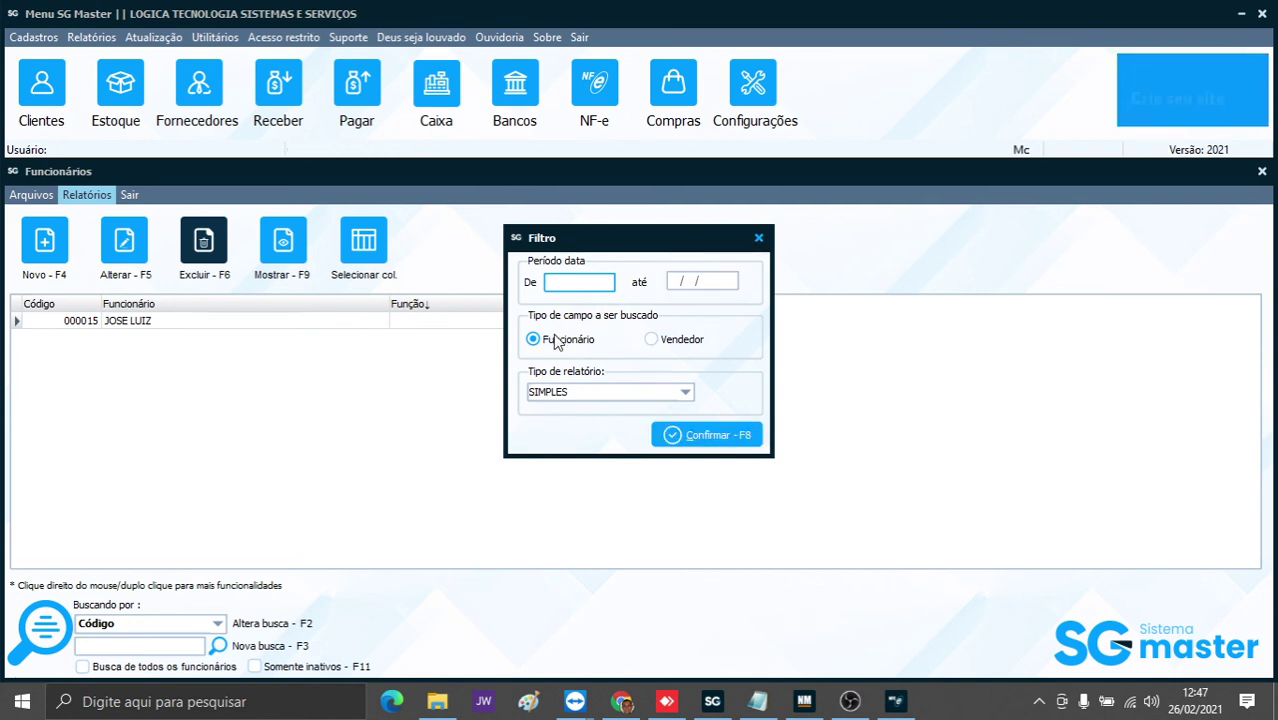
left_click(758, 238)
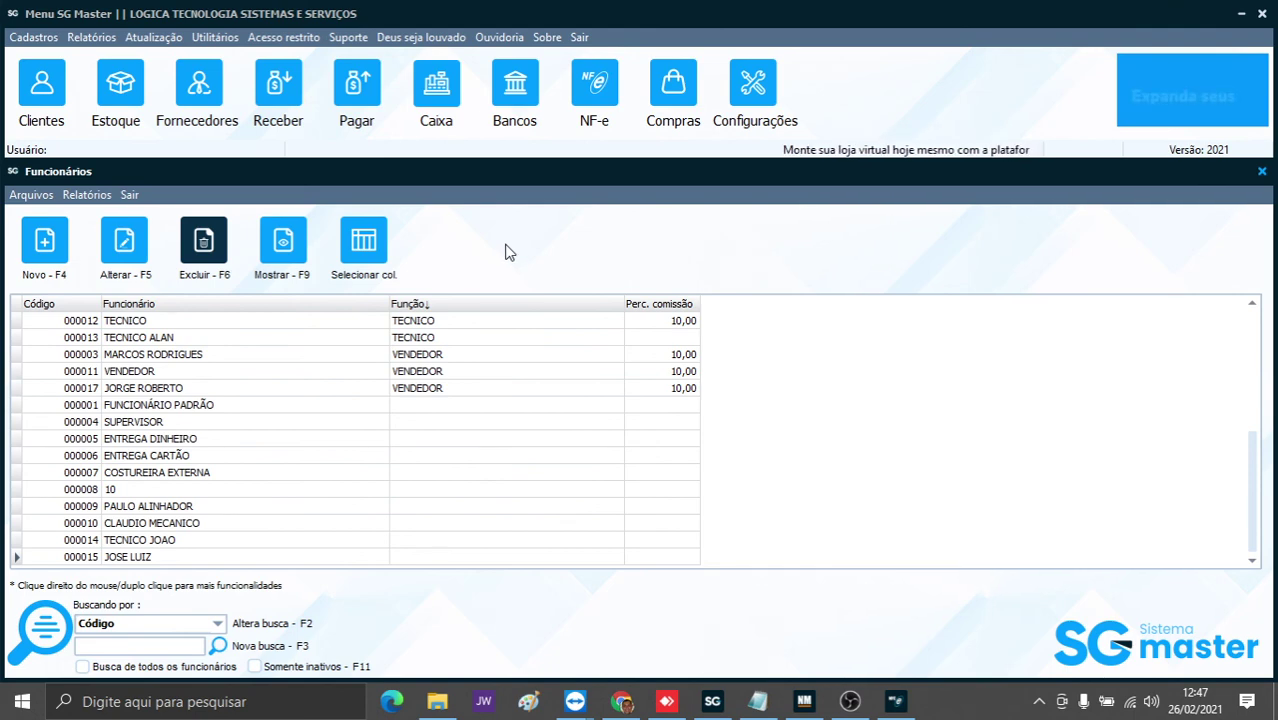
left_click(1262, 171)
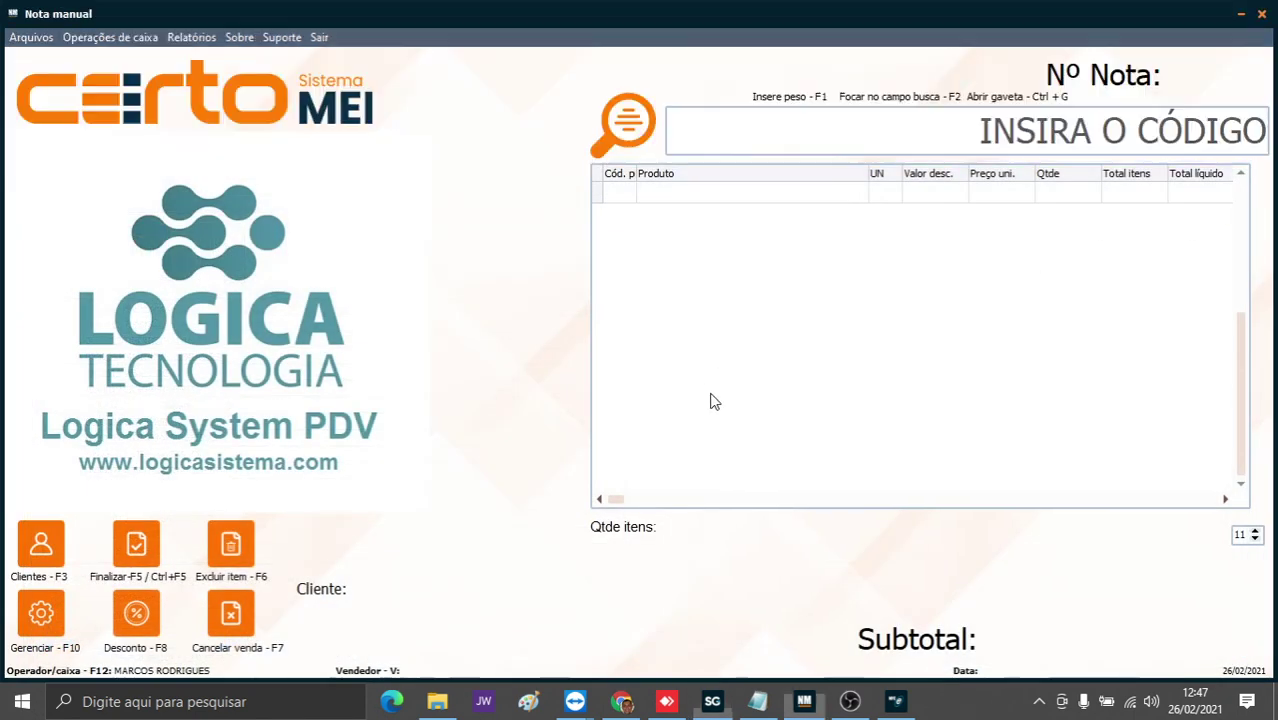
left_click(897, 702)
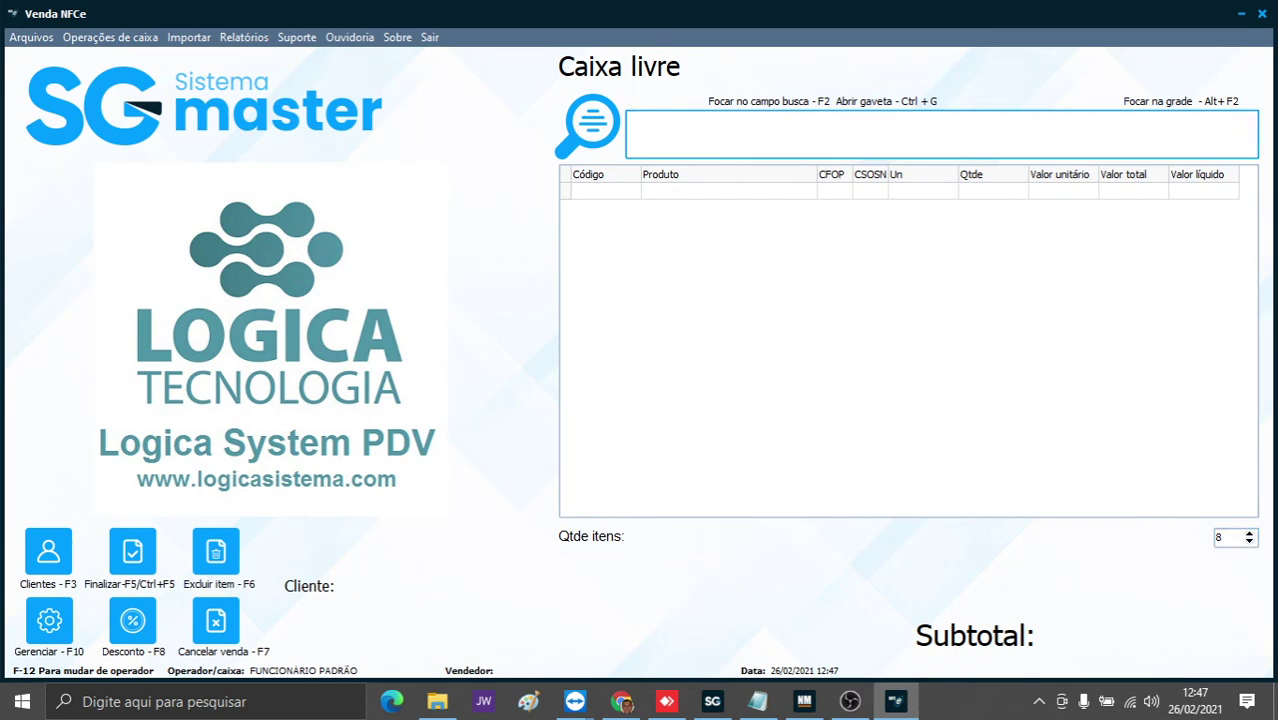